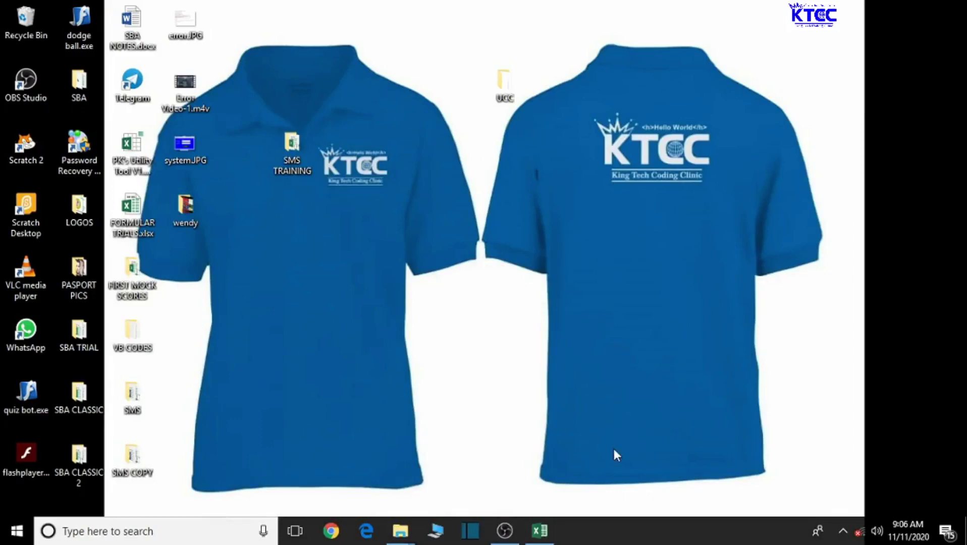
# Step: Bring the SMS TRAINING.xlsm window to the front from the taskbar, showing FEES COLLECTION
pyautogui.click(544, 537)
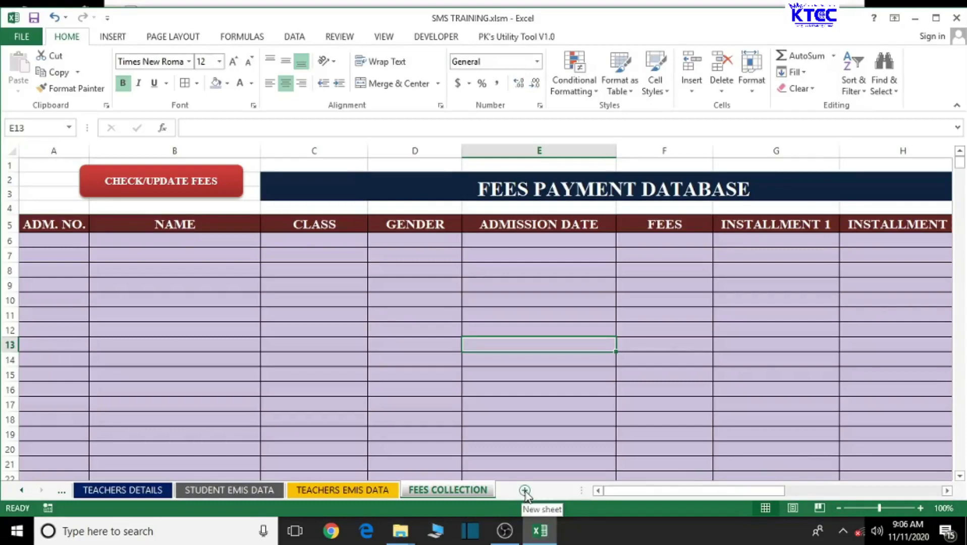
# Step: Add a new sheet after FEES COLLECTION and name it 'ADM. RECIEPT'
pyautogui.click(524, 490)
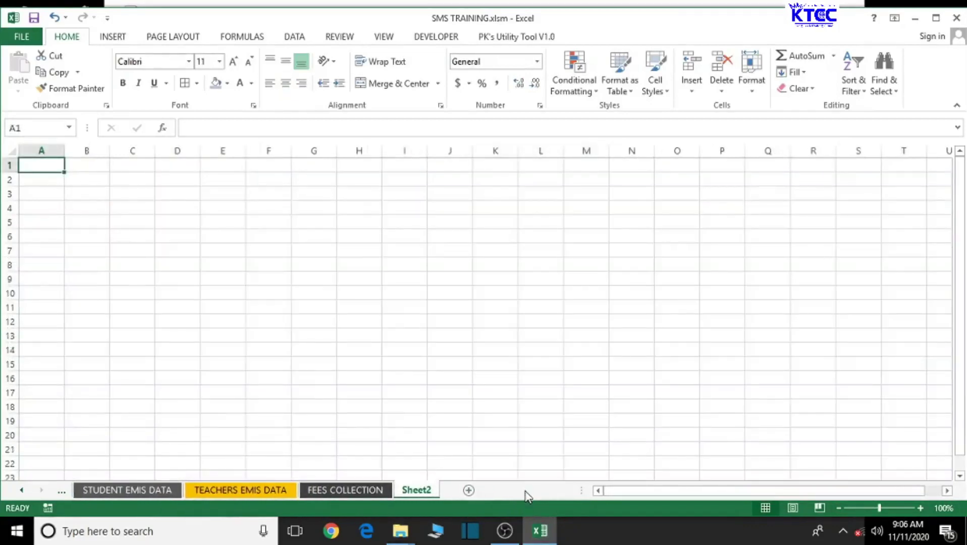
pyautogui.doubleClick(419, 490)
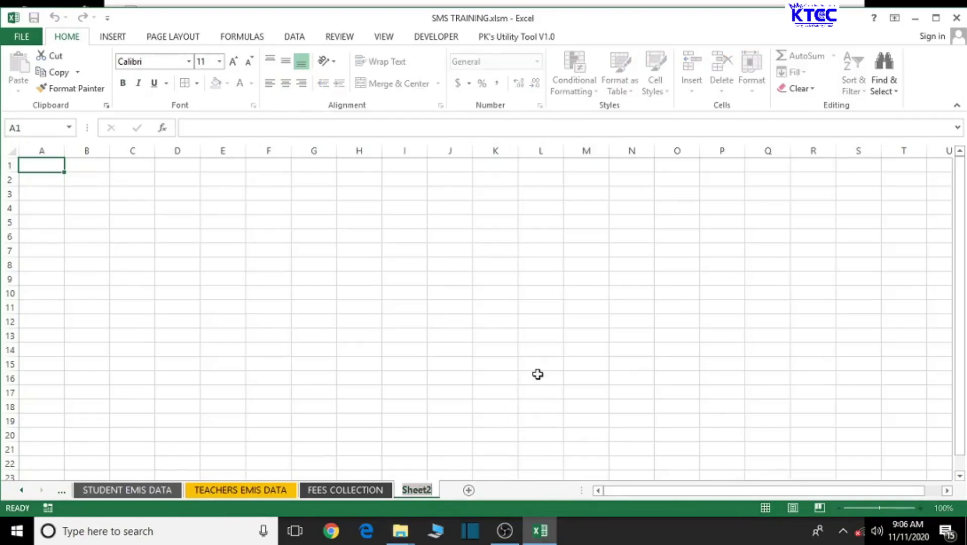
pyautogui.write('ADM. FEE')
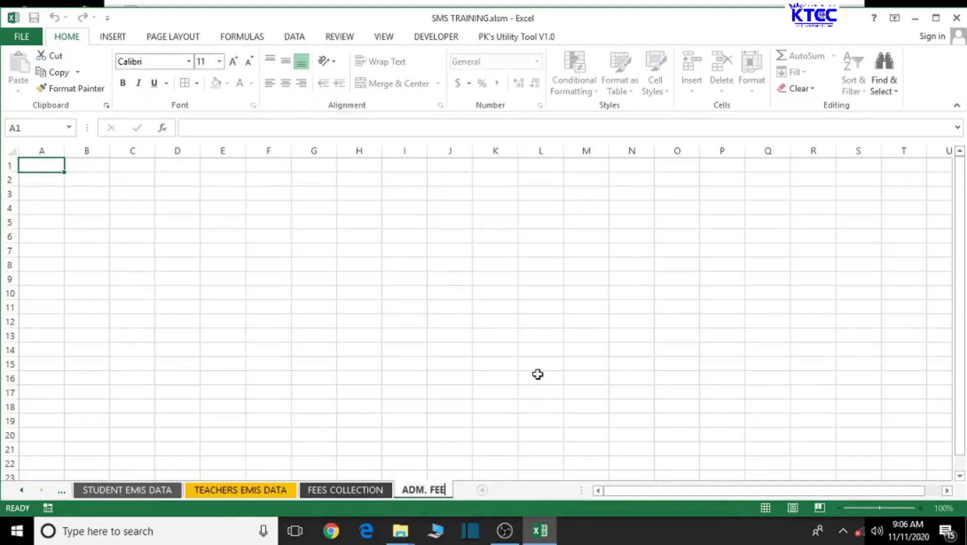
pyautogui.press('BackSpace')
pyautogui.press('BackSpace')
pyautogui.press('BackSpace')
pyautogui.write('RECIEPT')
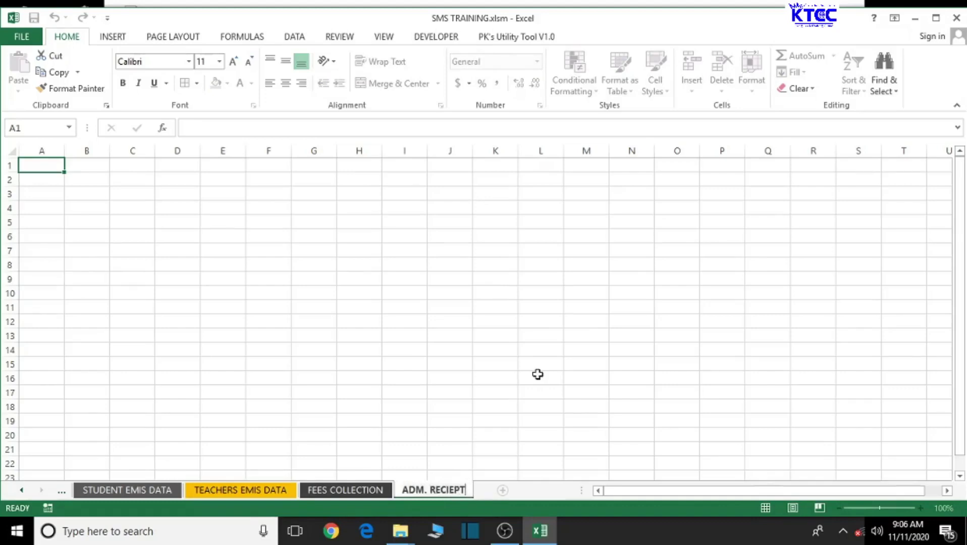
pyautogui.click(494, 392)
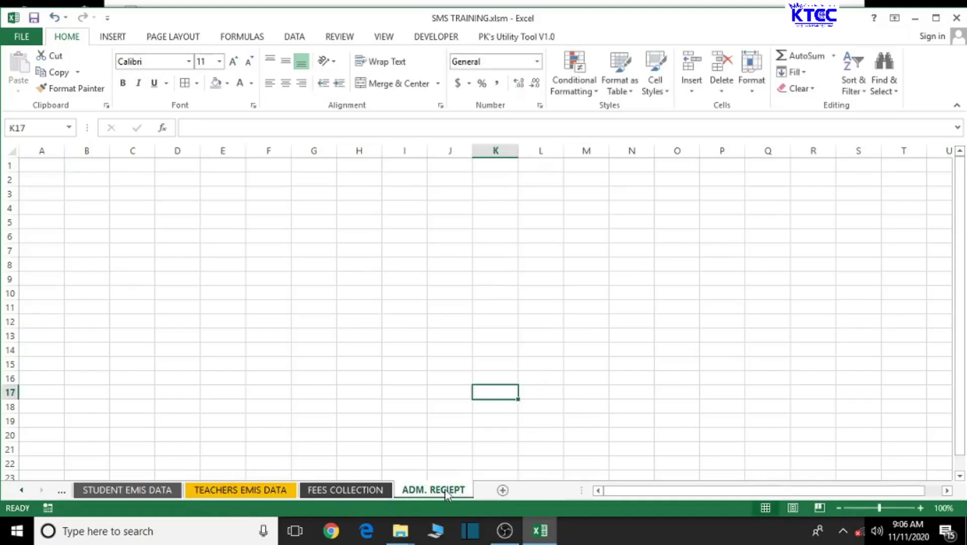
# Step: Select several cells on the new ADM. RECIEPT sheet
pyautogui.click(182, 293)
pyautogui.click(132, 193)
pyautogui.click(397, 259)
pyautogui.click(212, 307)
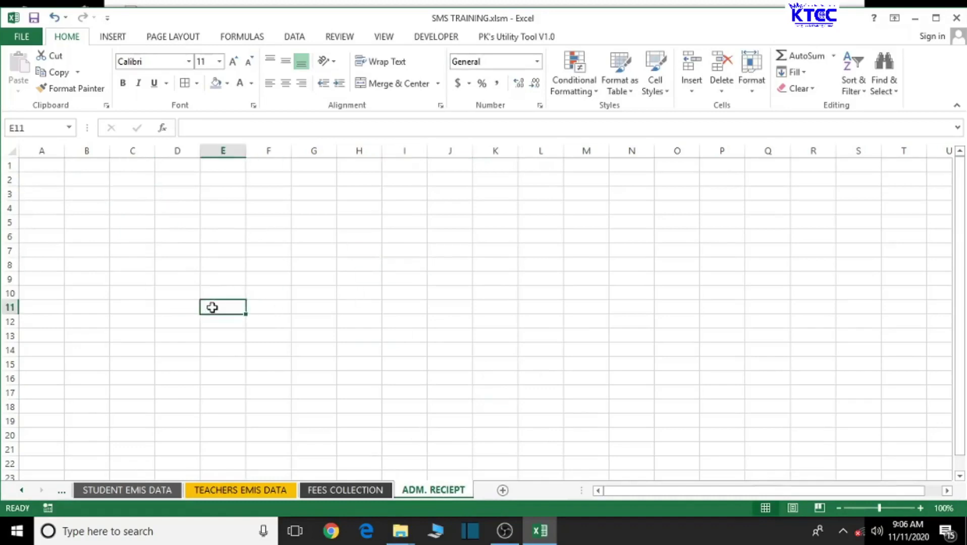
pyautogui.click(404, 249)
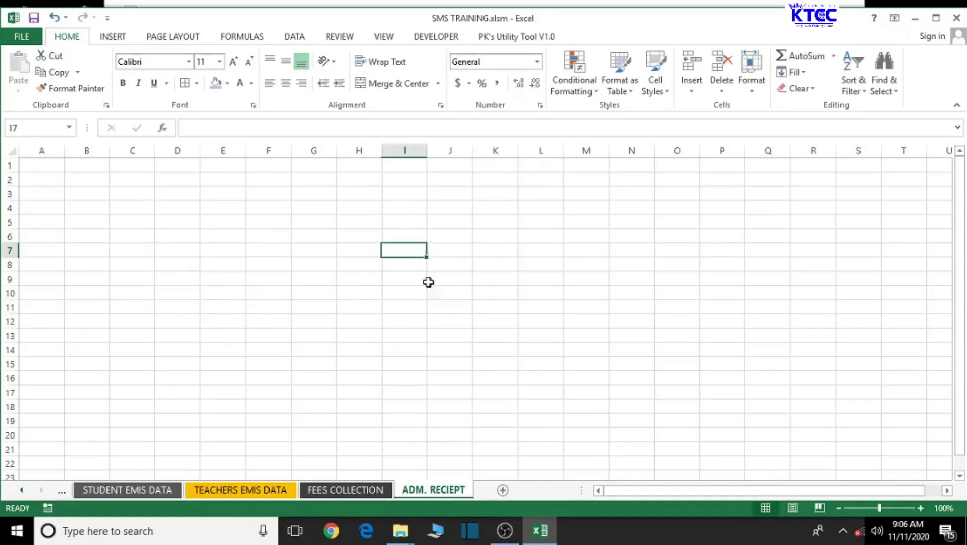
pyautogui.click(19, 40)
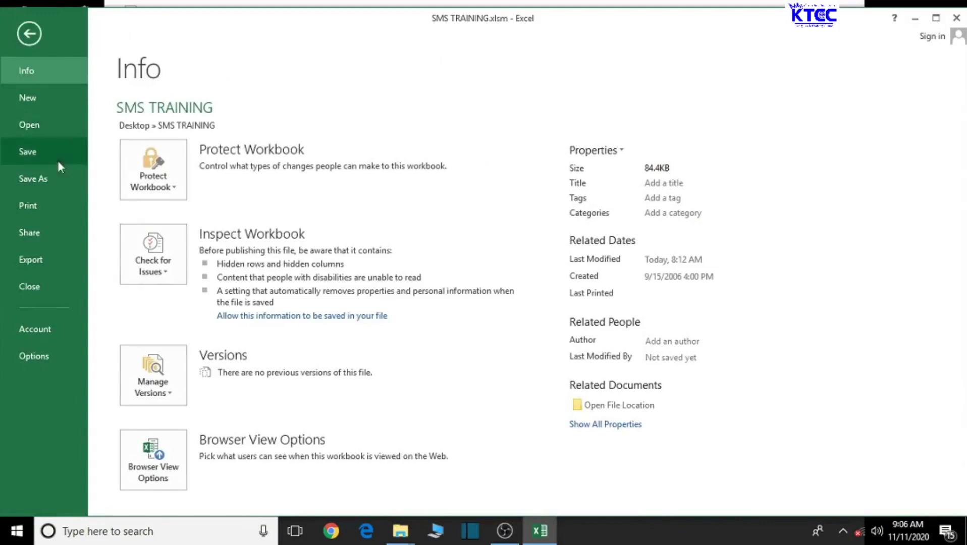
pyautogui.click(36, 215)
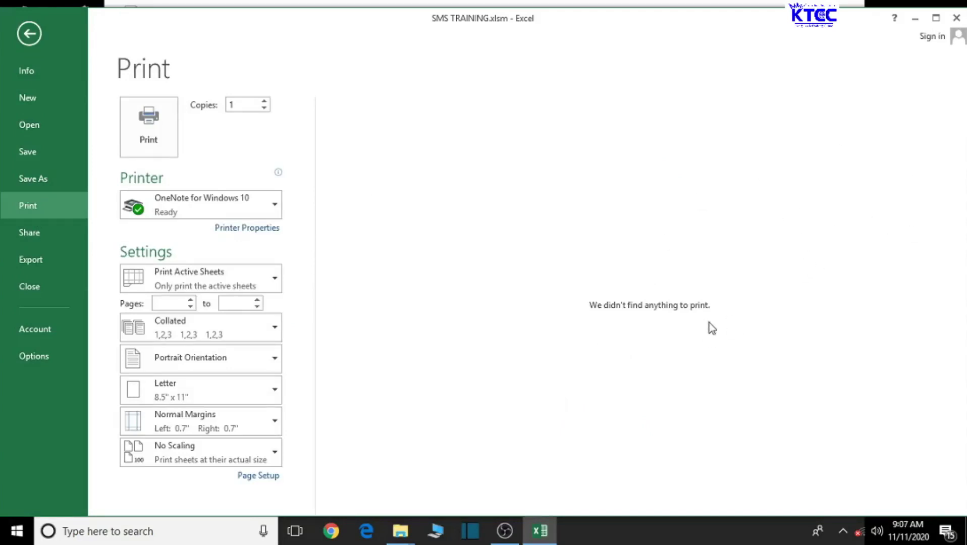
pyautogui.click(23, 32)
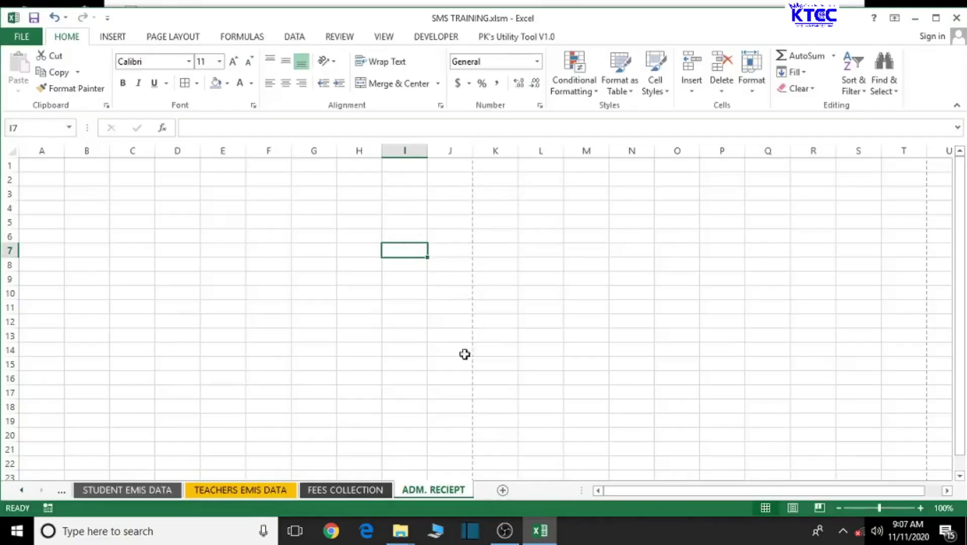
pyautogui.scroll(-1, 479, 334)
pyautogui.scroll(1, 479, 325)
# Step: Type 'ADM. NO' in A7 and 'DOA' in D7, then widen column A to 17.57
pyautogui.click(31, 251)
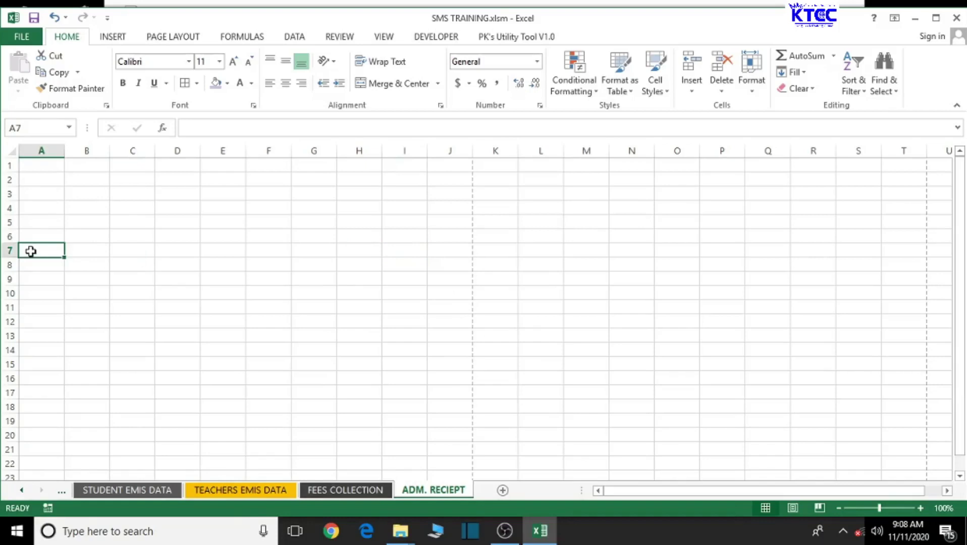
pyautogui.write('ADM')
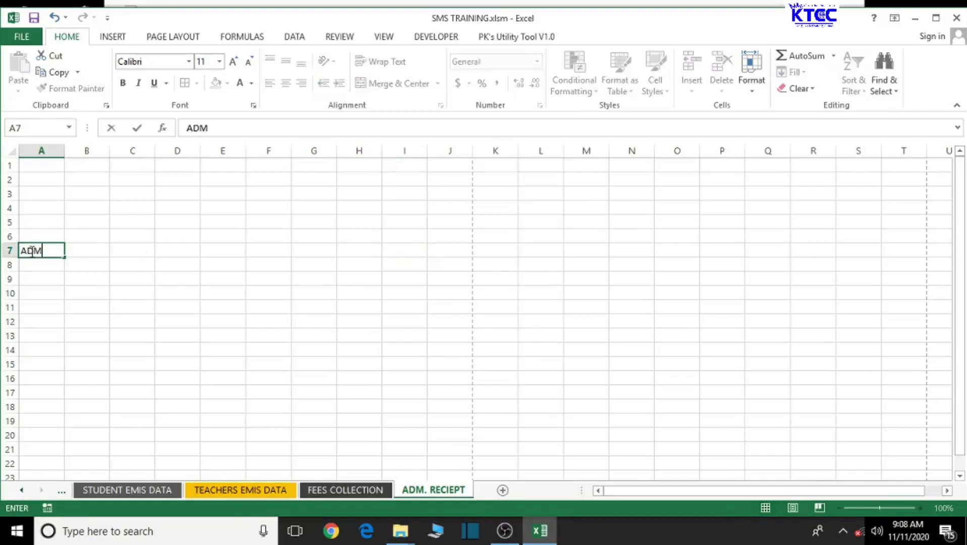
pyautogui.write('. NO')
pyautogui.click(93, 257)
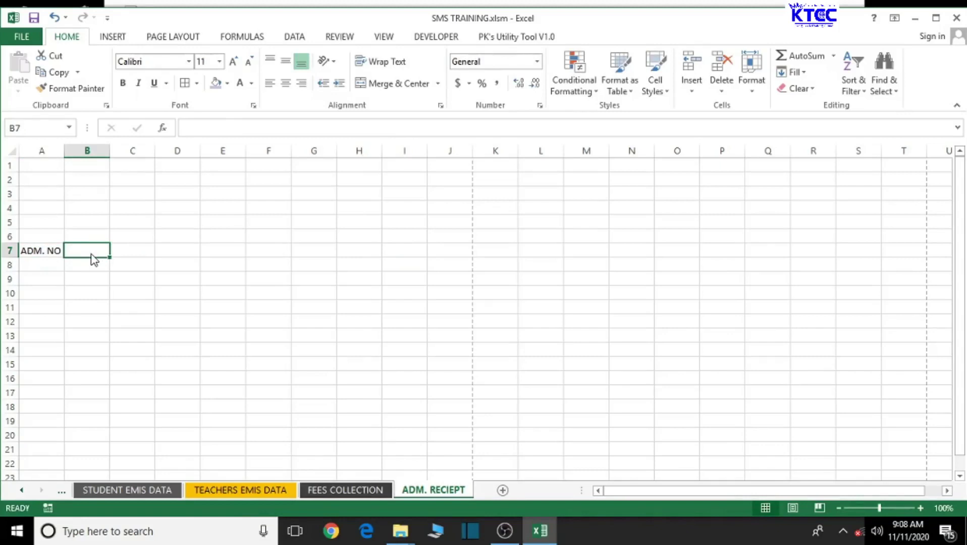
pyautogui.click(133, 251)
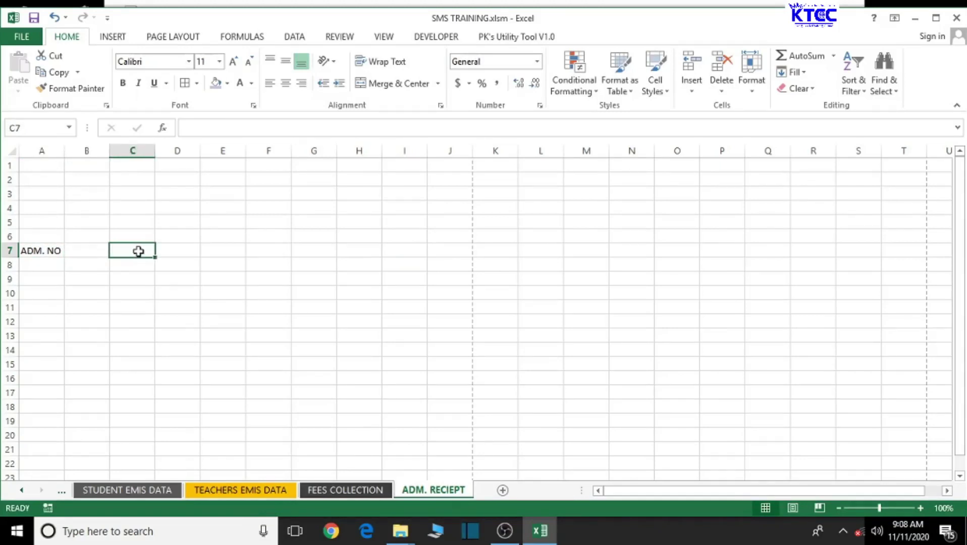
pyautogui.click(176, 248)
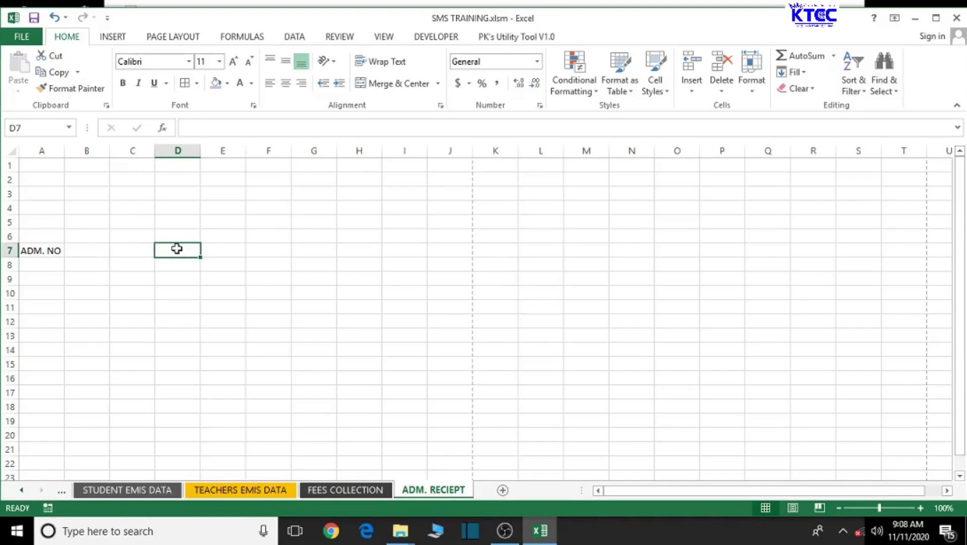
pyautogui.write('DOA')
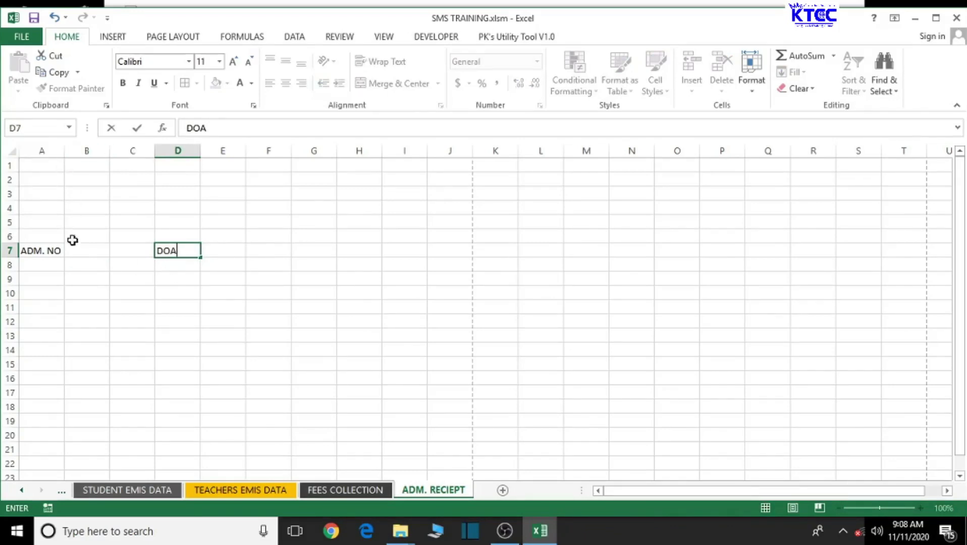
pyautogui.click(83, 306)
pyautogui.moveTo(64, 150); pyautogui.dragTo(109, 153)
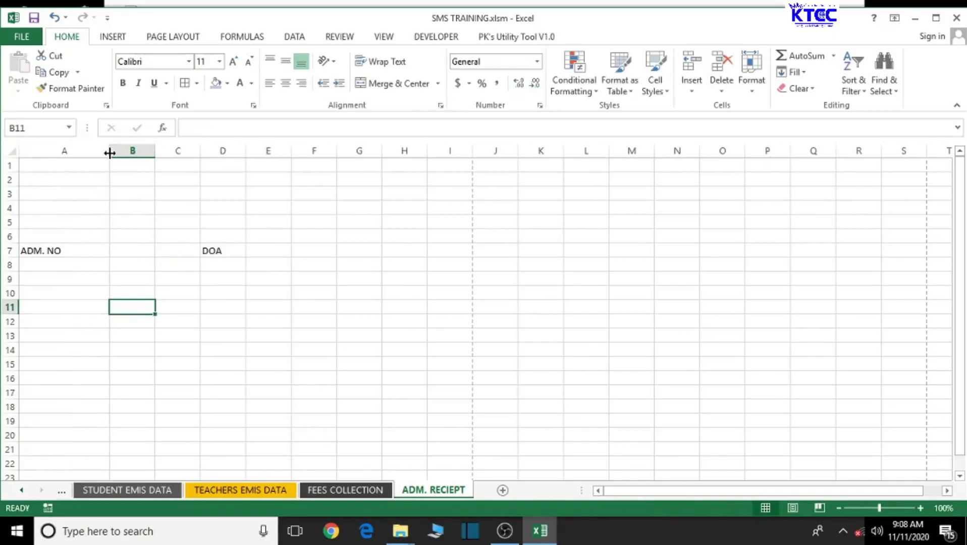
# Step: Widen columns A, B, C and D around the row 7 headers, then narrow D slightly
pyautogui.click(211, 251)
pyautogui.moveTo(247, 150); pyautogui.dragTo(329, 151)
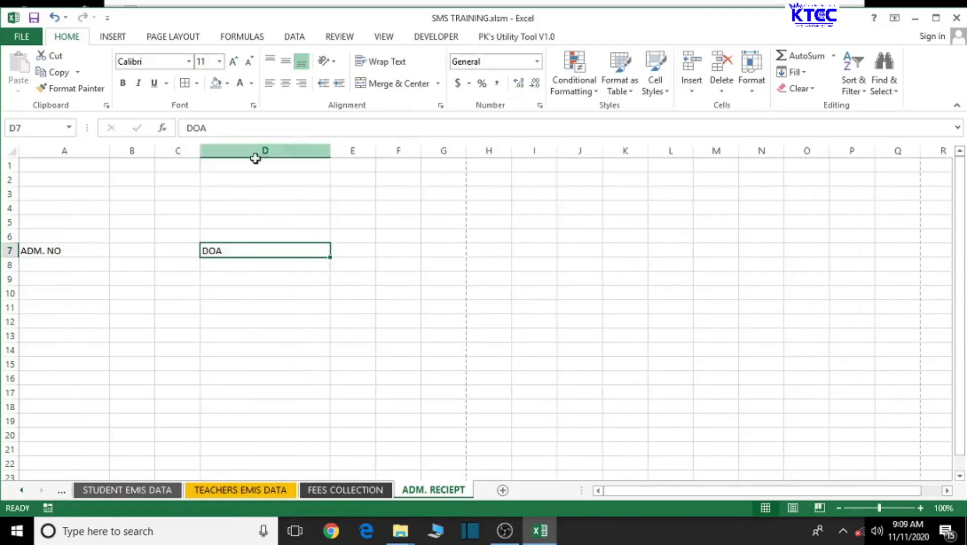
pyautogui.click(180, 166)
pyautogui.moveTo(201, 150); pyautogui.dragTo(223, 151)
pyautogui.moveTo(154, 153); pyautogui.dragTo(177, 149)
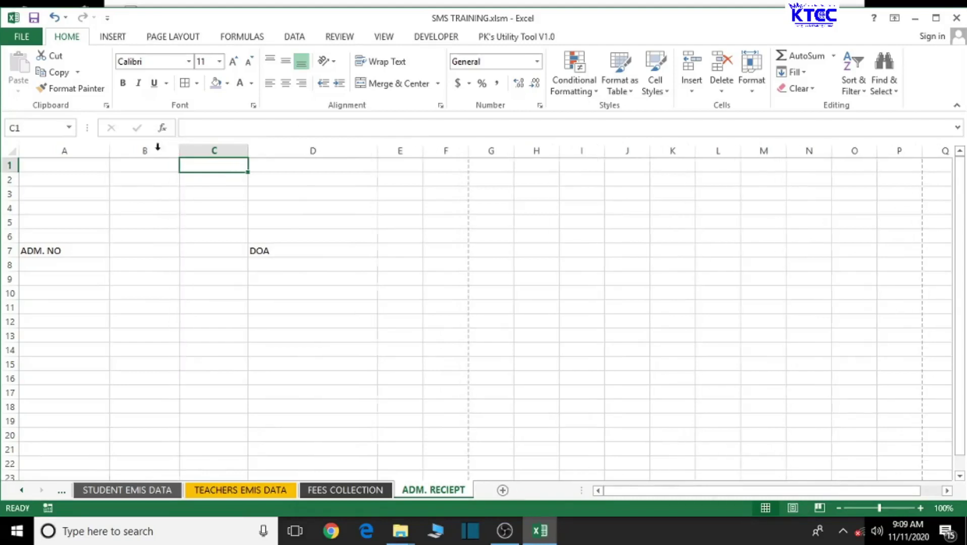
pyautogui.moveTo(111, 150); pyautogui.dragTo(120, 151)
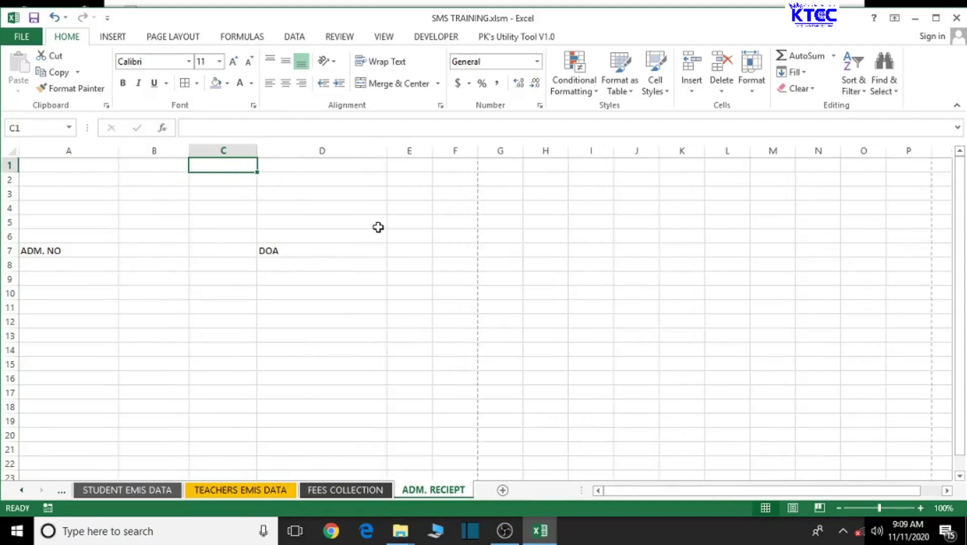
pyautogui.moveTo(387, 150); pyautogui.dragTo(376, 150)
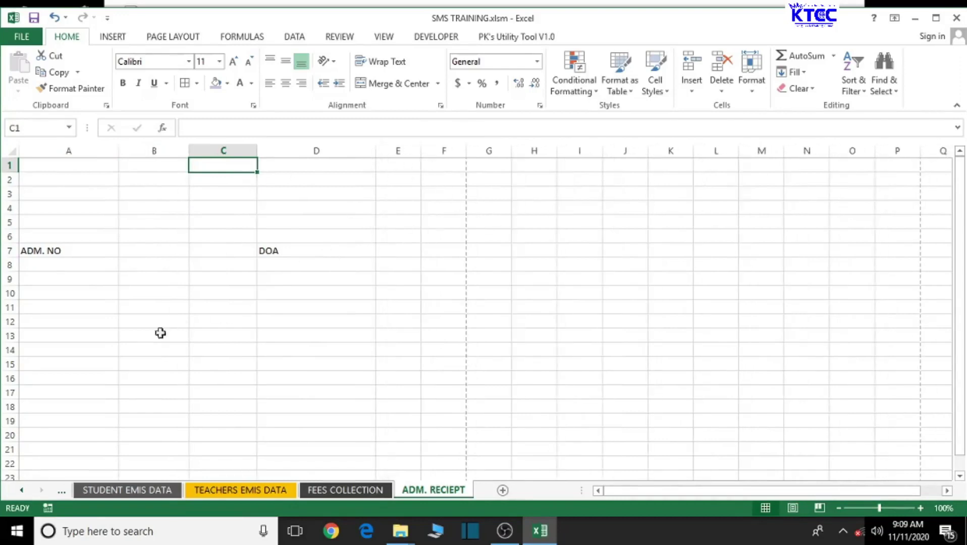
pyautogui.moveTo(27, 252); pyautogui.dragTo(345, 252)
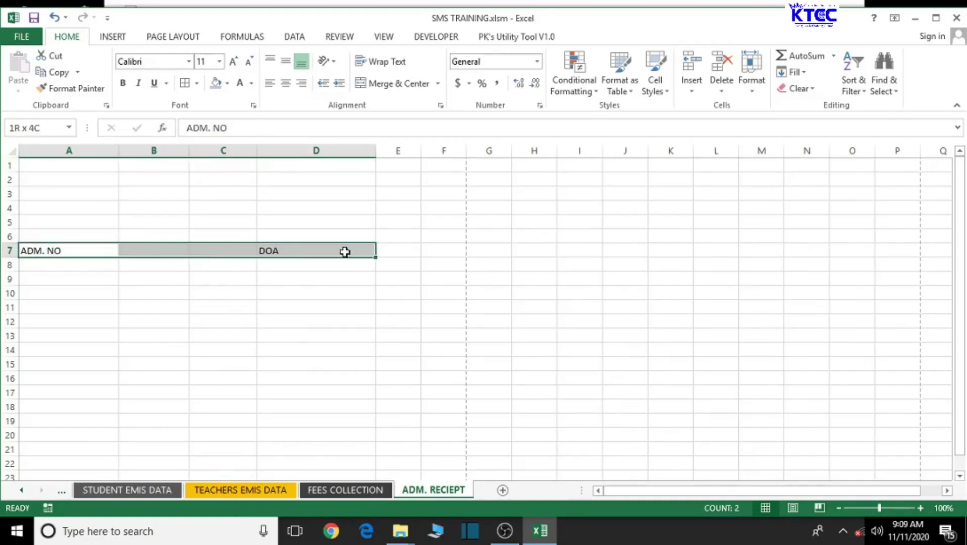
# Step: Set headers A7:D7 to Times New Roman and narrow column D a little more
pyautogui.moveTo(345, 252); pyautogui.dragTo(344, 252)
pyautogui.moveTo(376, 150); pyautogui.dragTo(363, 147)
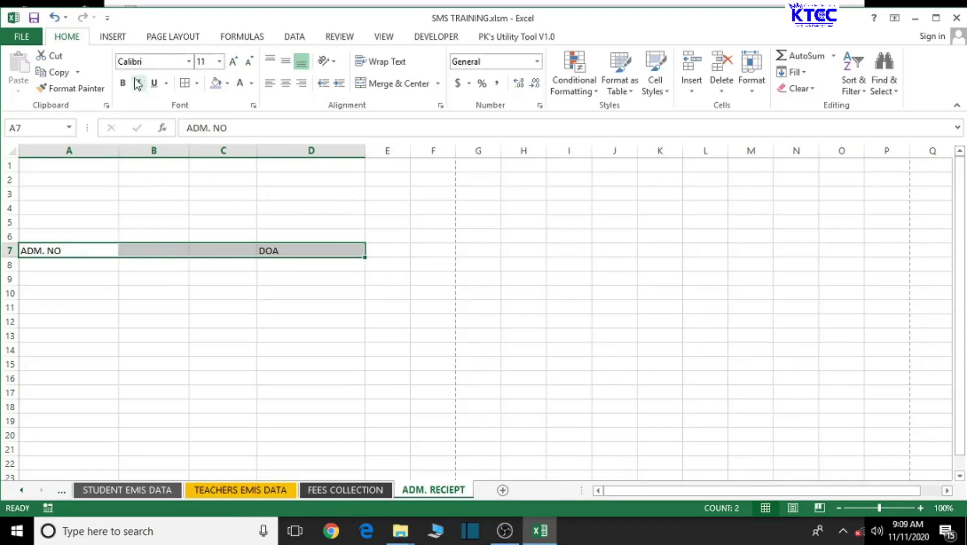
pyautogui.click(151, 59)
pyautogui.write('T')
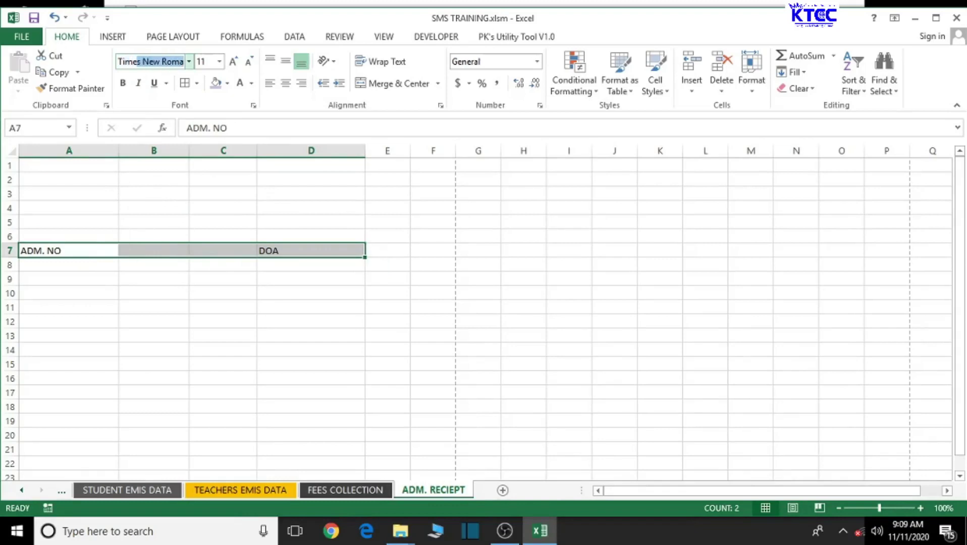
pyautogui.write('ime')
pyautogui.press('Return')
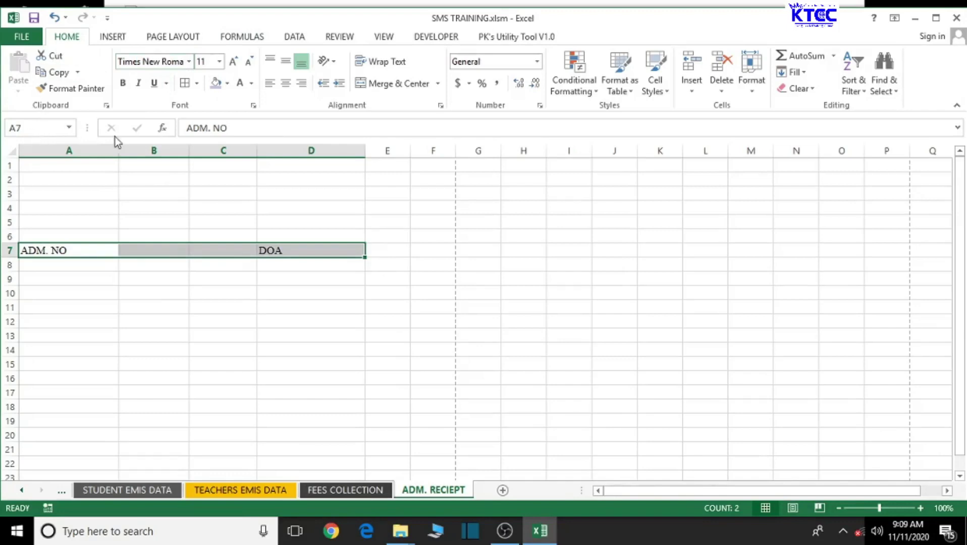
# Step: Make the row 7 headers bold at 14 point
pyautogui.click(122, 82)
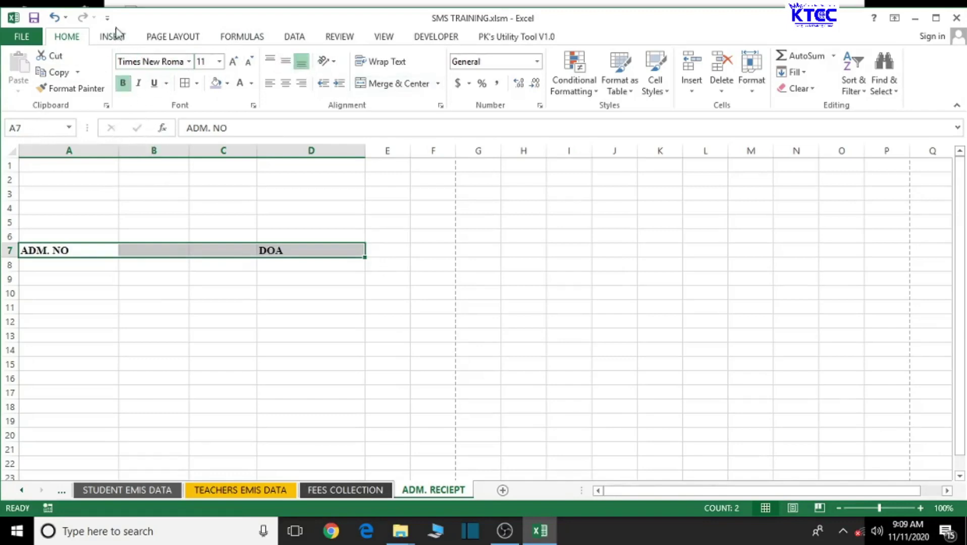
pyautogui.click(233, 61)
pyautogui.click(233, 61)
pyautogui.click(233, 62)
pyautogui.click(233, 62)
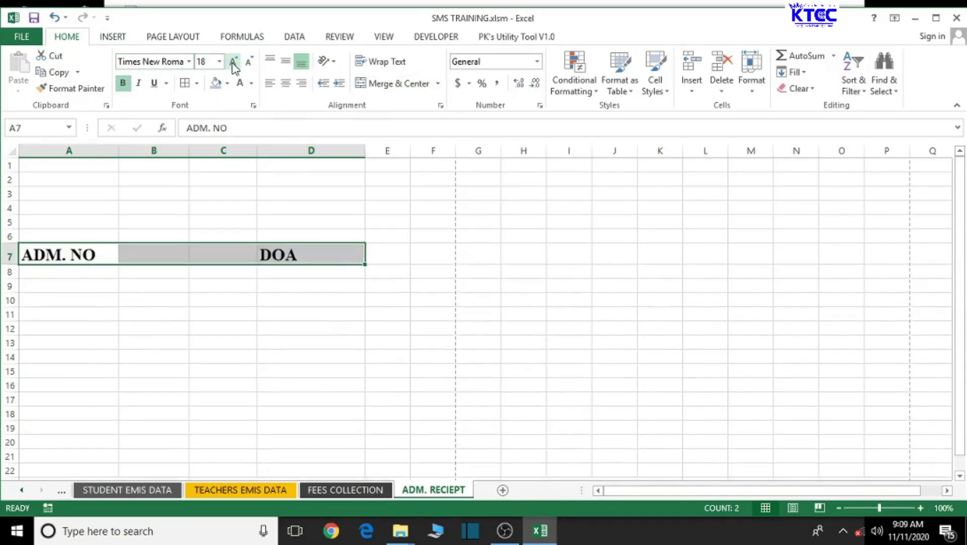
pyautogui.click(233, 62)
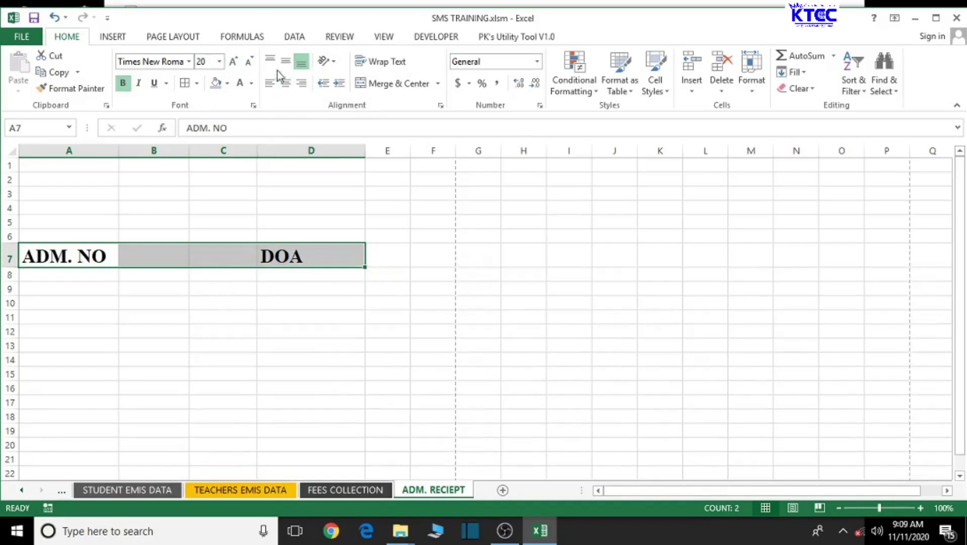
pyautogui.click(249, 62)
pyautogui.click(250, 61)
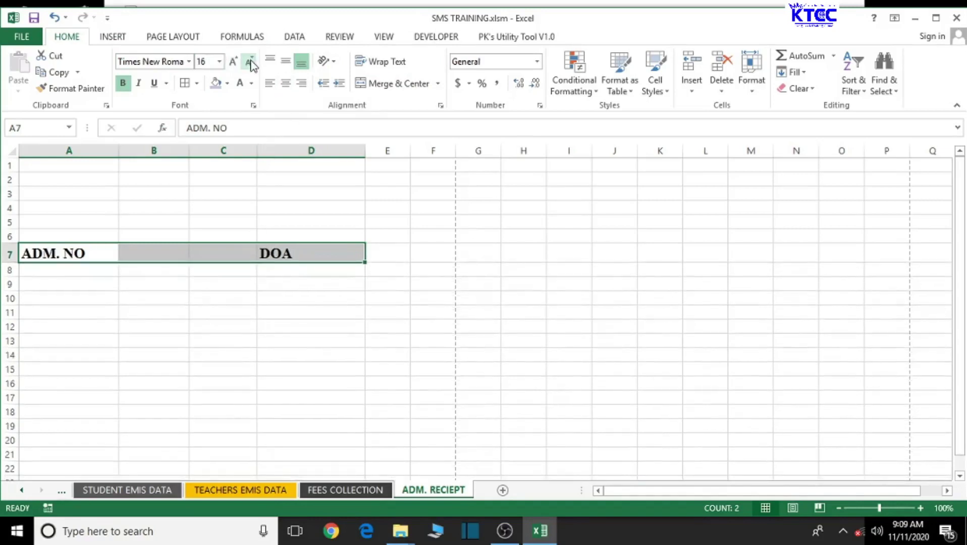
pyautogui.click(249, 61)
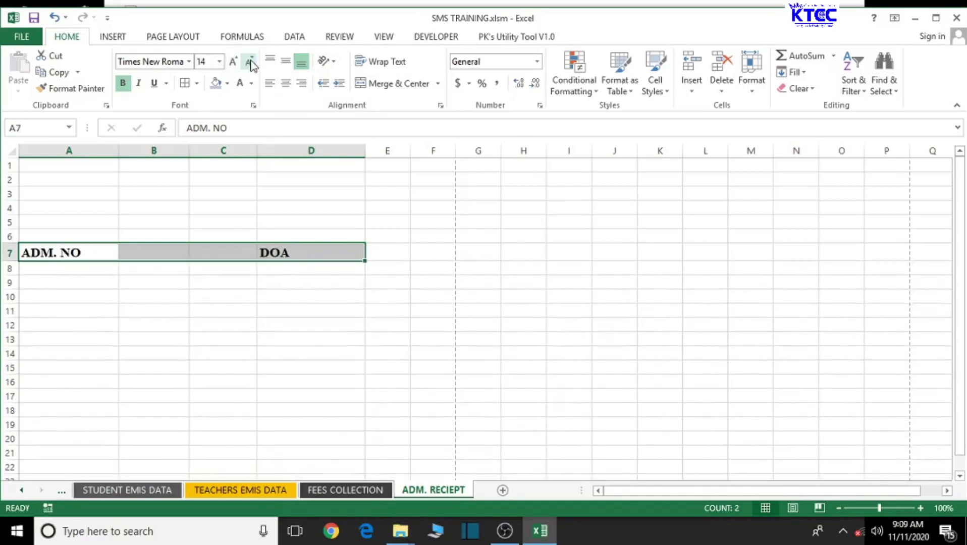
# Step: Merge cells B7 and C7 into one with Merge & Center
pyautogui.click(255, 369)
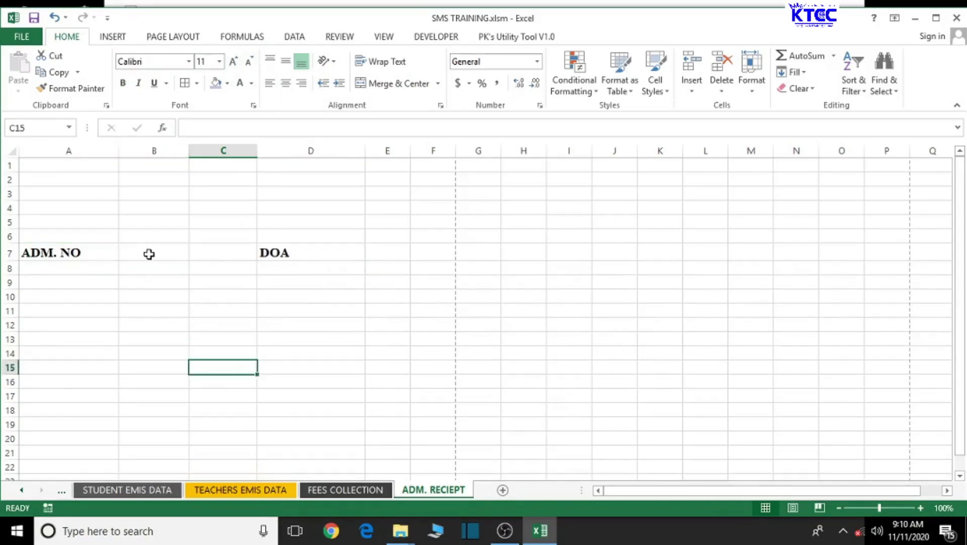
pyautogui.moveTo(148, 254); pyautogui.dragTo(209, 259)
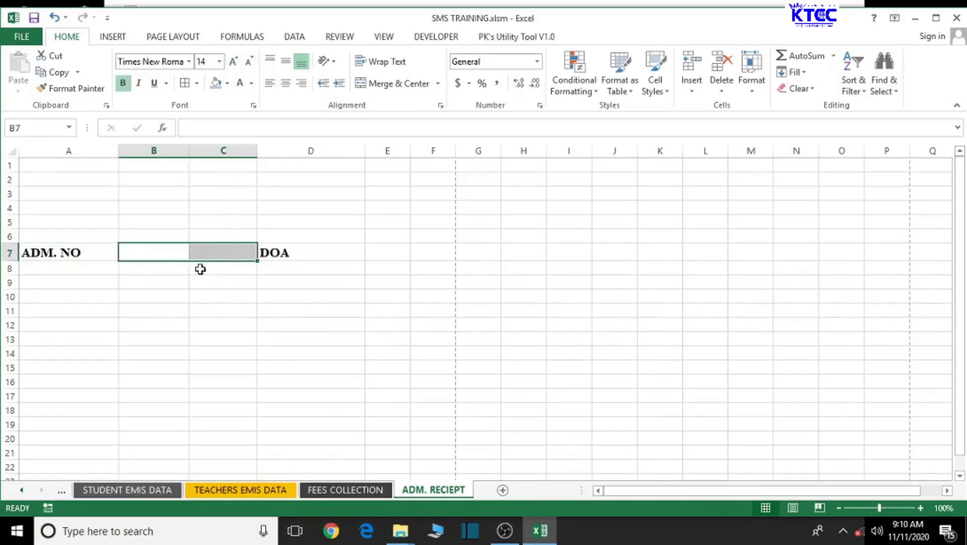
pyautogui.click(400, 86)
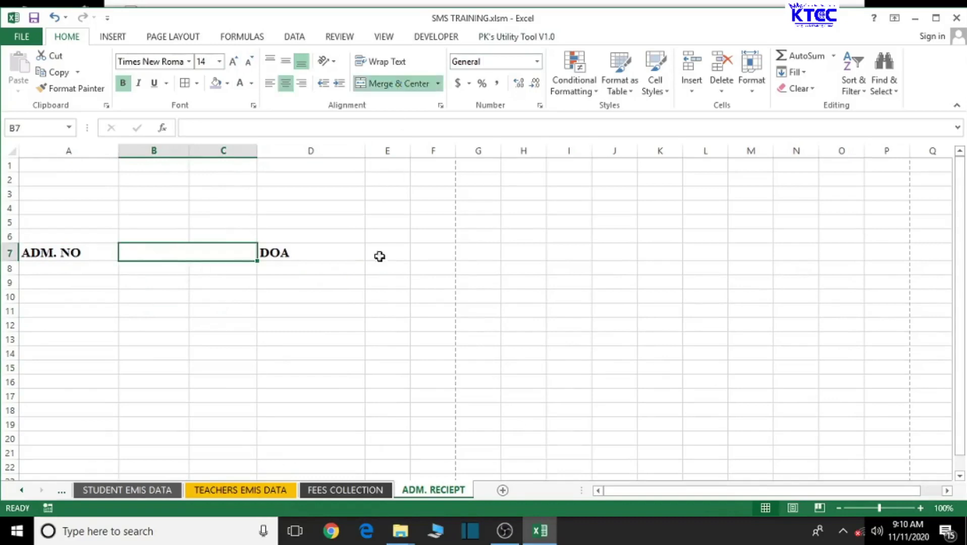
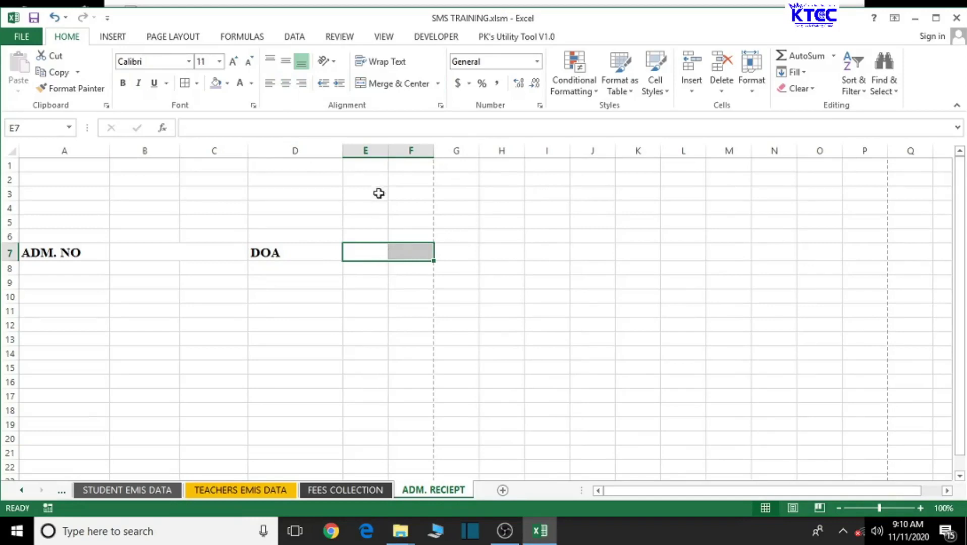
# Step: Narrow columns D, B and A
pyautogui.moveTo(344, 157); pyautogui.dragTo(331, 155)
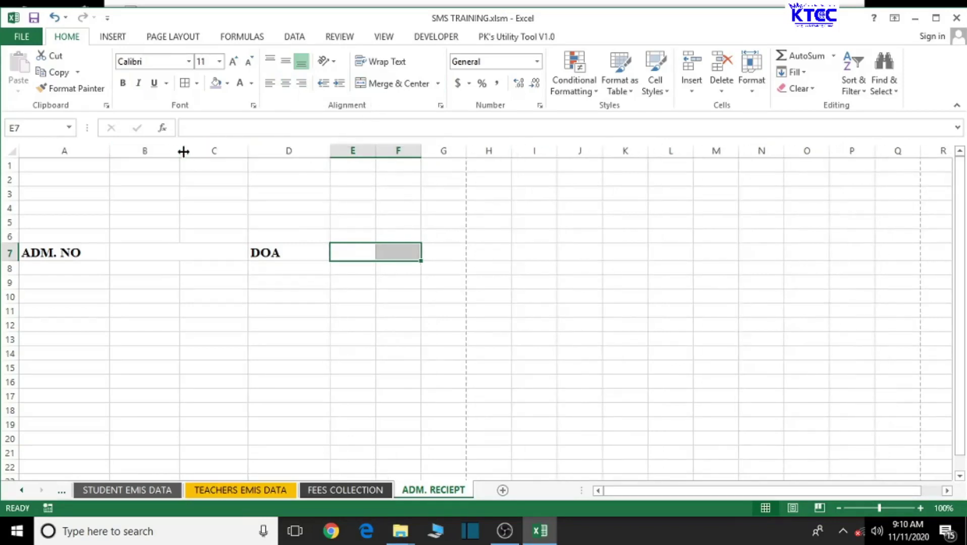
pyautogui.moveTo(184, 152); pyautogui.dragTo(172, 151)
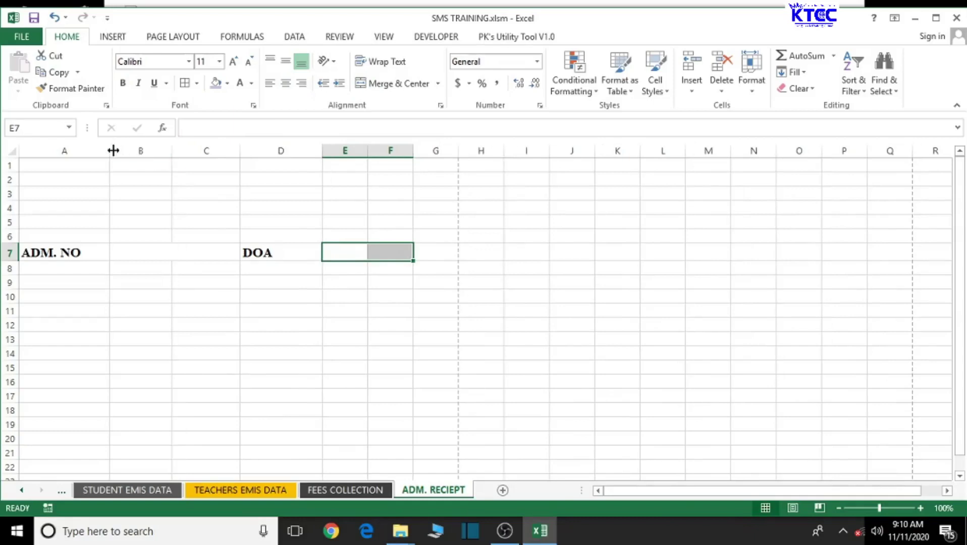
pyautogui.moveTo(113, 151); pyautogui.dragTo(101, 150)
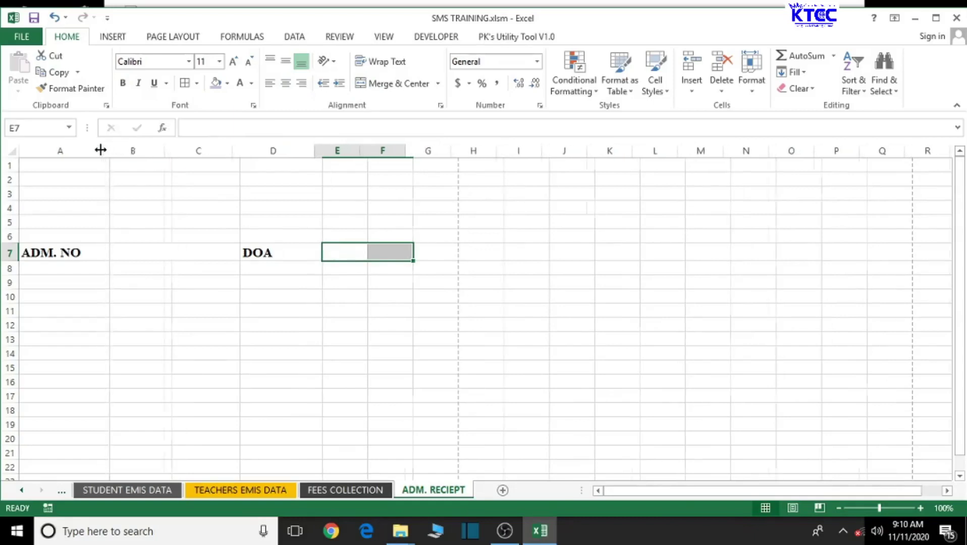
# Step: Merge E7:G7 into one centred cell and enter the test text HHFJJDJJJJJJFJJJF
pyautogui.click(413, 279)
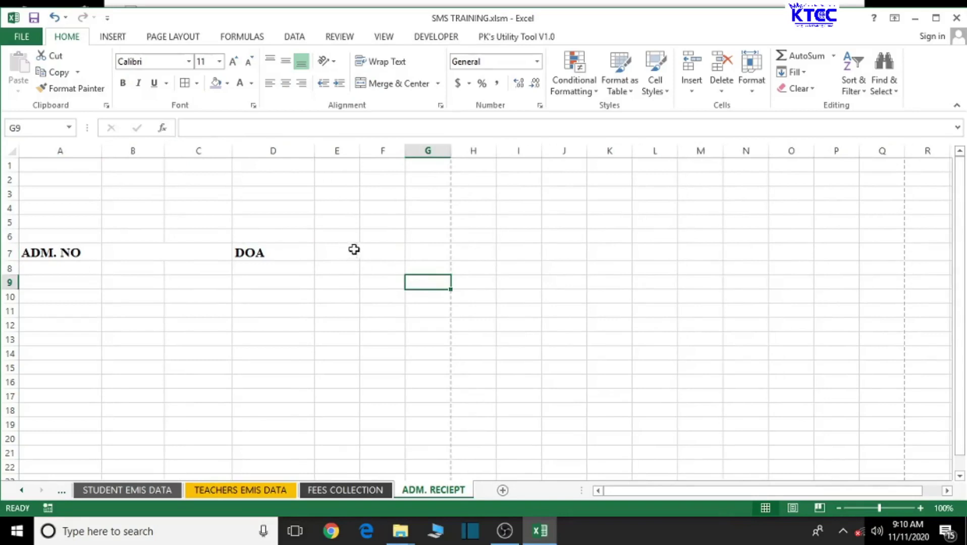
pyautogui.moveTo(335, 250); pyautogui.dragTo(427, 250)
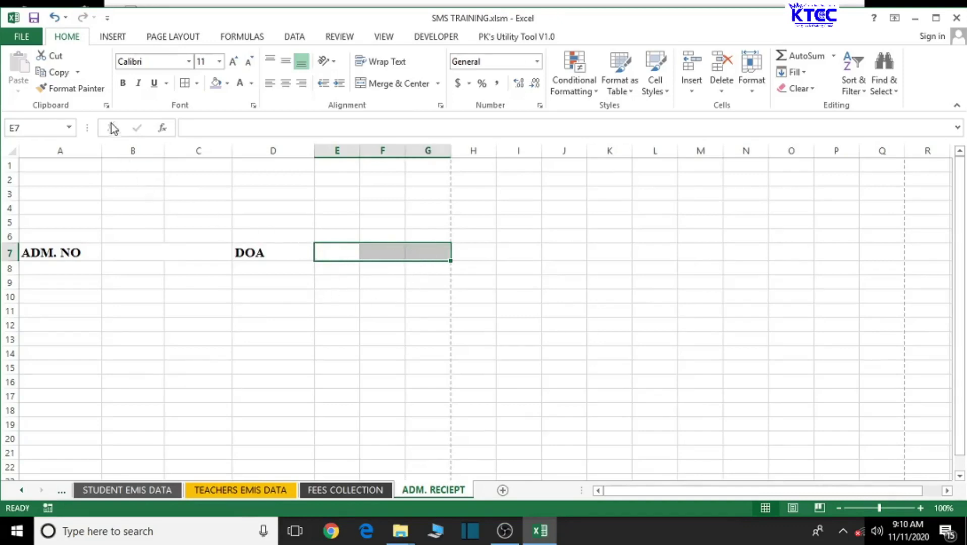
pyautogui.click(391, 84)
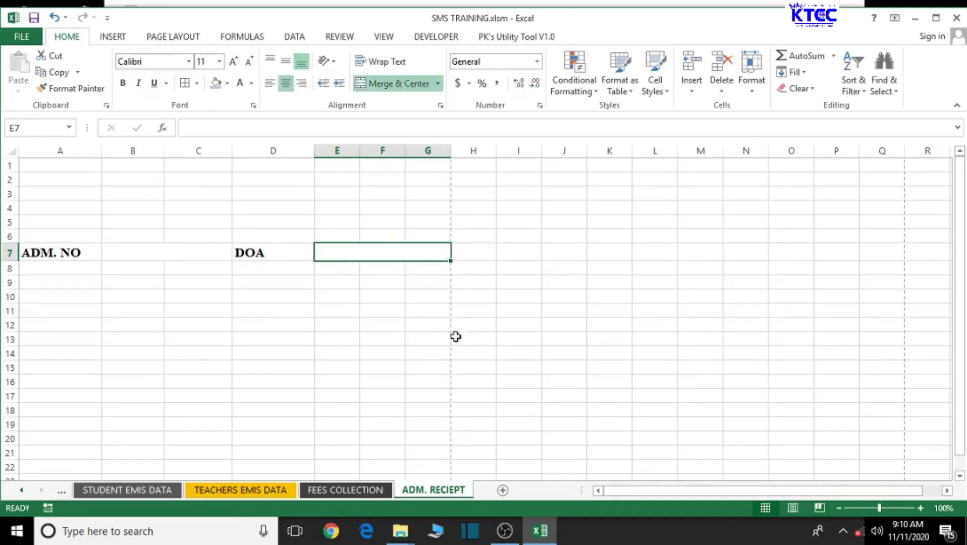
pyautogui.click(522, 323)
pyautogui.click(356, 256)
pyautogui.write('HHFJJDJJJJJJFJ')
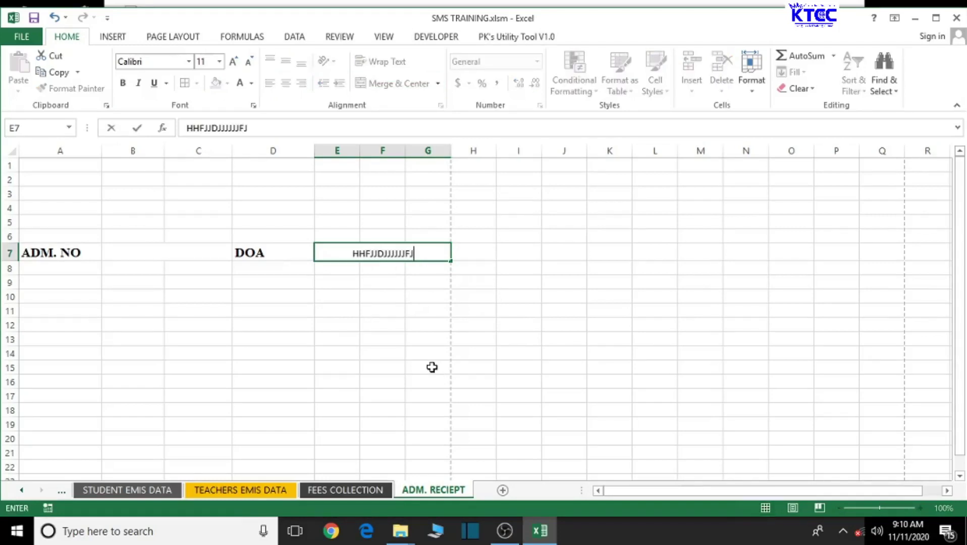
pyautogui.write('JJF')
pyautogui.click(633, 352)
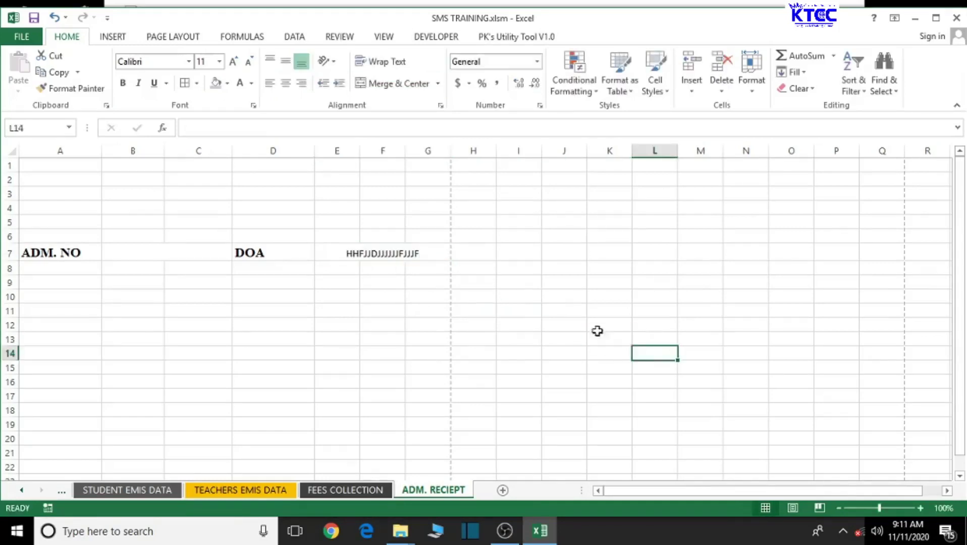
# Step: Preview how the receipt sheet will print, then return to the sheet
pyautogui.click(18, 38)
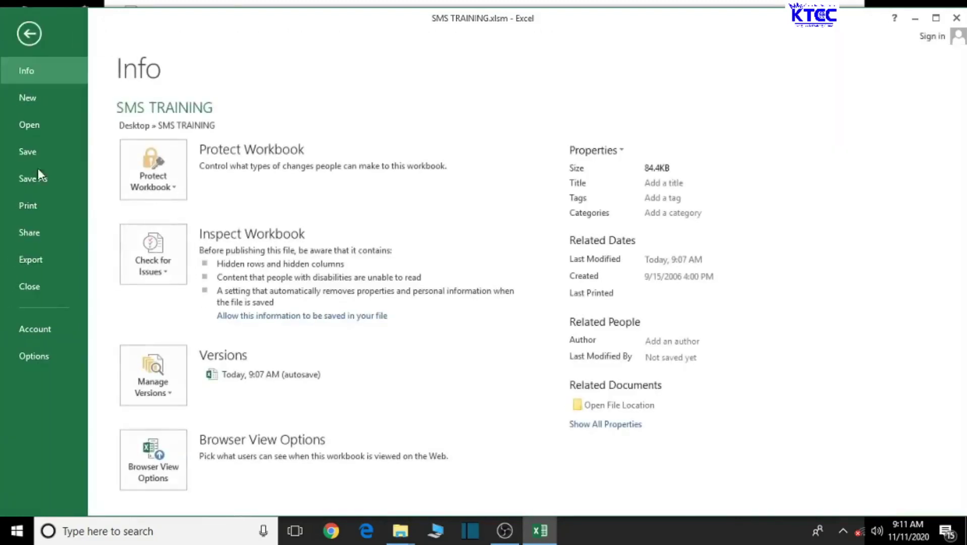
pyautogui.click(35, 216)
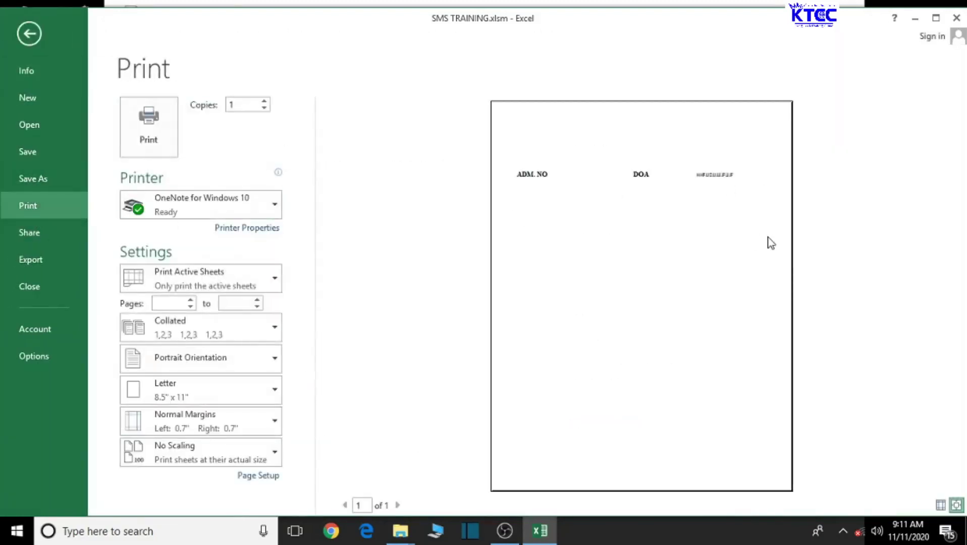
pyautogui.click(31, 33)
# Step: Clear the test text from merged cell E7:G7 so it is empty
pyautogui.click(391, 298)
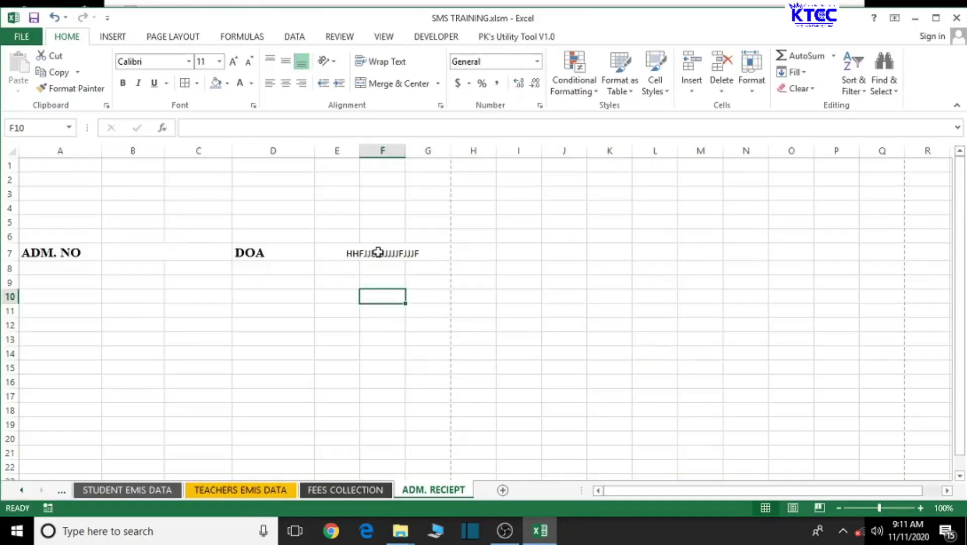
pyautogui.moveTo(337, 253); pyautogui.dragTo(427, 253)
pyautogui.hotkey('alt', 'h')
pyautogui.press('m')
pyautogui.press('c')
pyautogui.press('BackSpace')
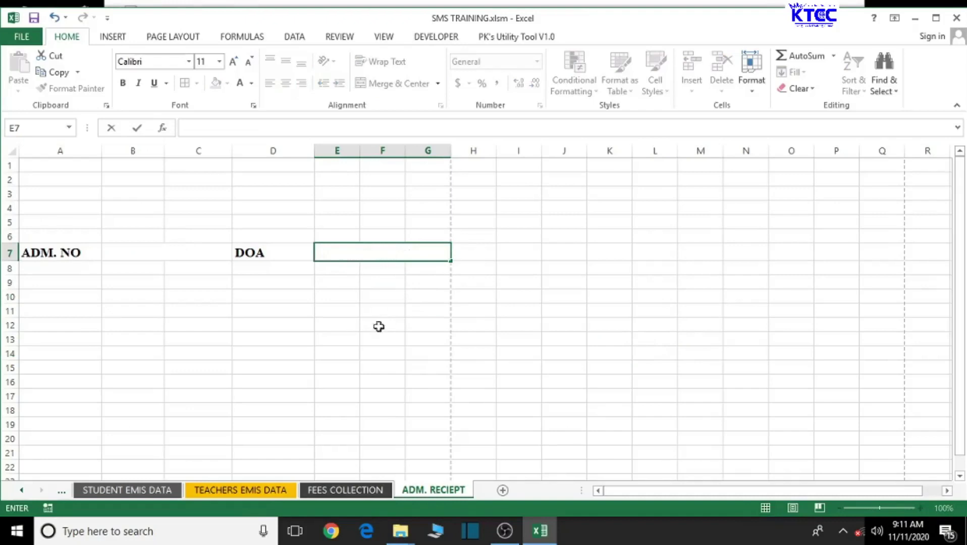
pyautogui.moveTo(378, 326); pyautogui.dragTo(378, 340)
pyautogui.click(337, 294)
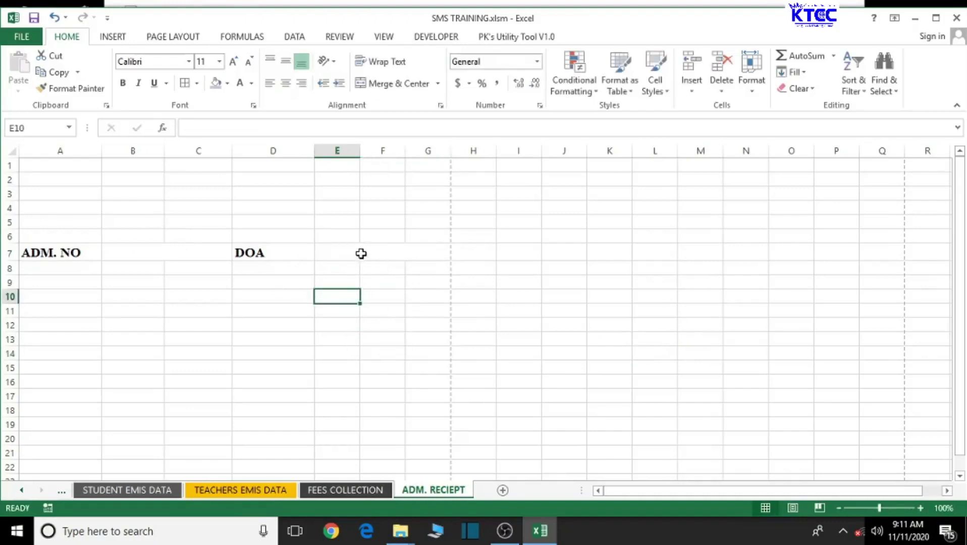
pyautogui.click(361, 253)
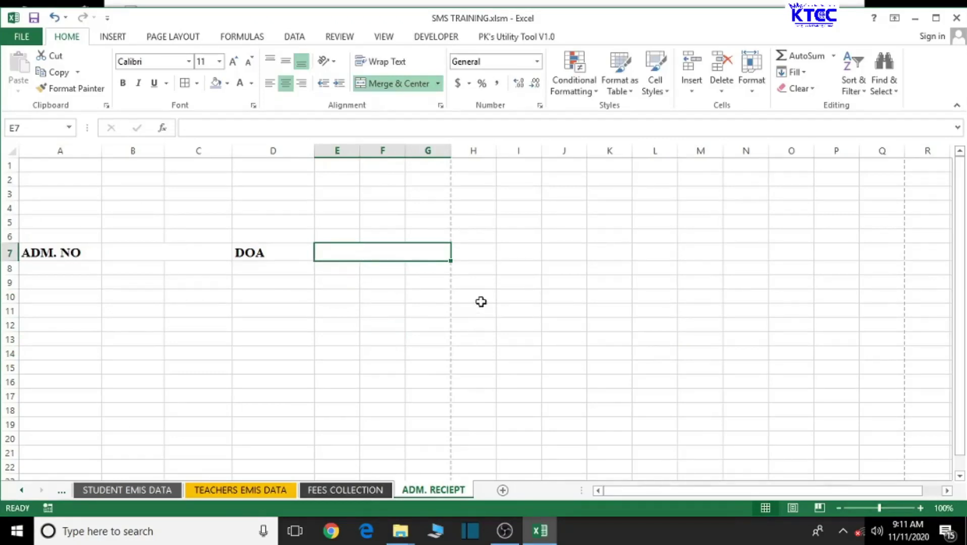
# Step: Centre the ADM. NO and DOA labels, widen column D, and shade both cells grey
pyautogui.click(68, 255)
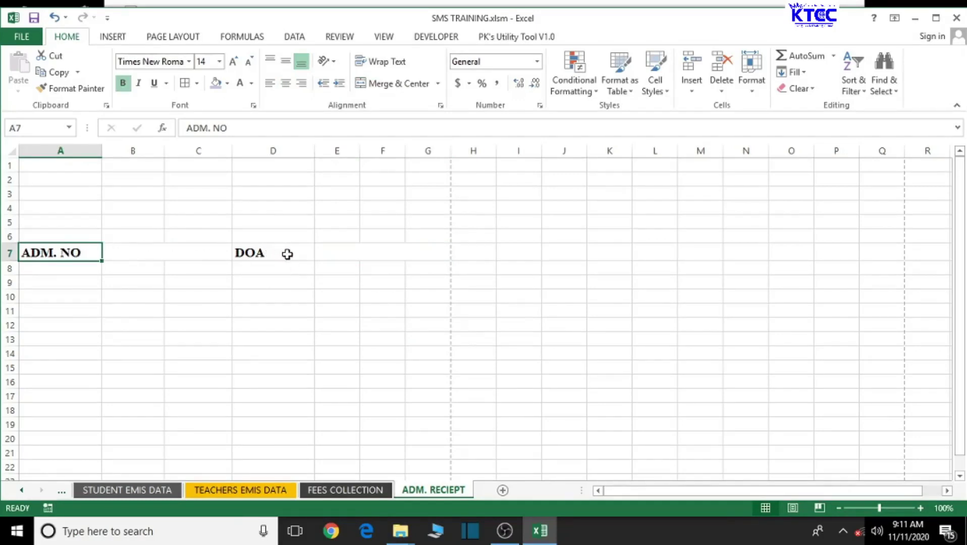
pyautogui.keyDown('ctrl'); pyautogui.click(287, 254); pyautogui.keyUp('ctrl')
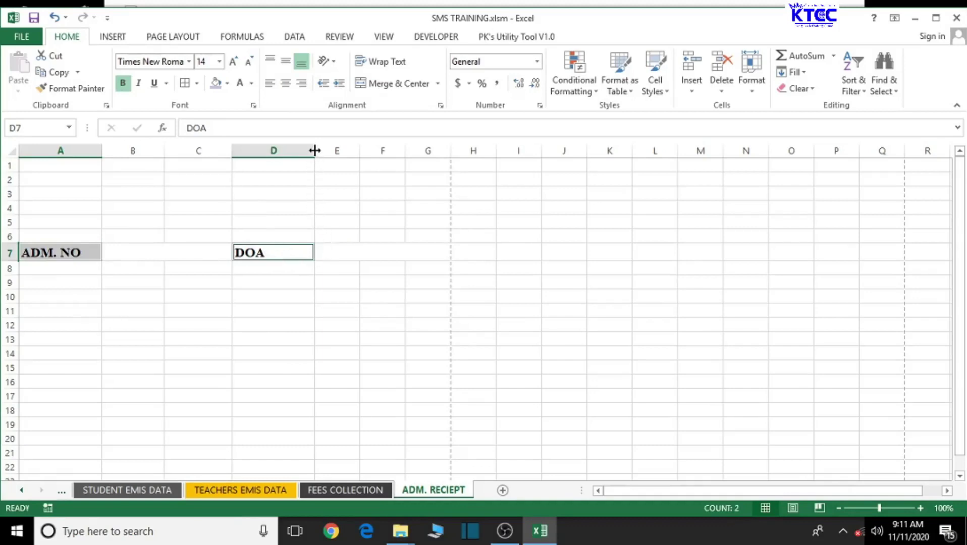
pyautogui.moveTo(314, 150); pyautogui.dragTo(324, 147)
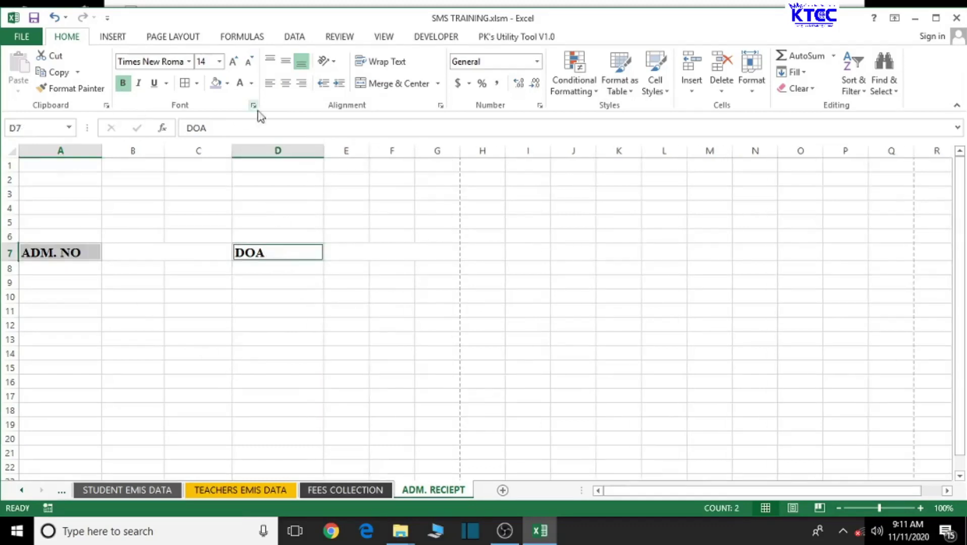
pyautogui.click(285, 82)
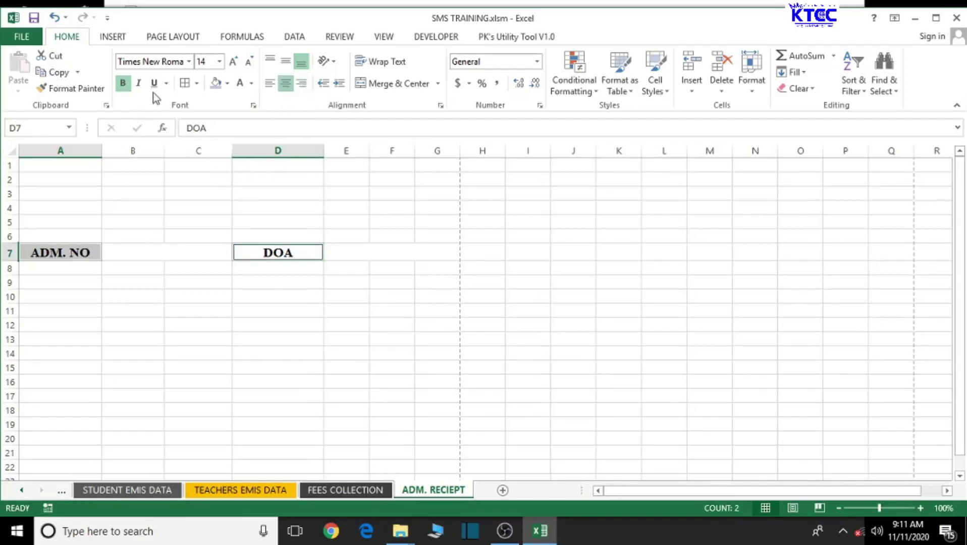
pyautogui.click(227, 82)
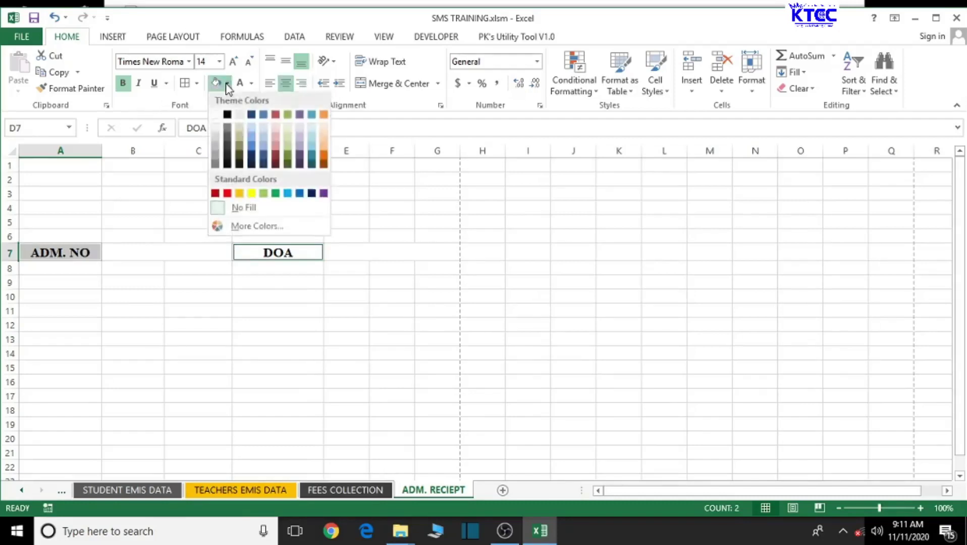
pyautogui.click(215, 165)
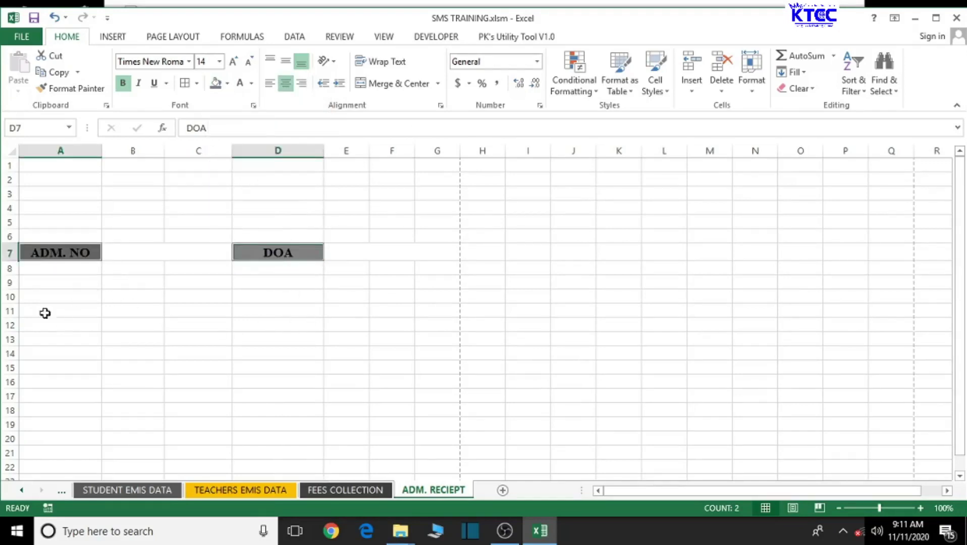
# Step: Make row 7 taller and select the blank merged cells B7:C7 and E7:G7
pyautogui.moveTo(3, 261); pyautogui.dragTo(14, 269)
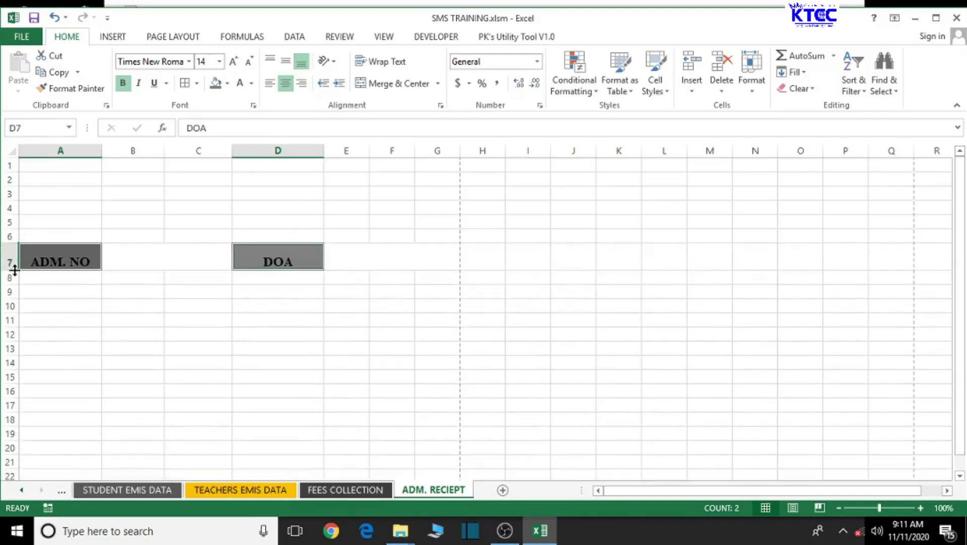
pyautogui.click(147, 257)
pyautogui.click(363, 258)
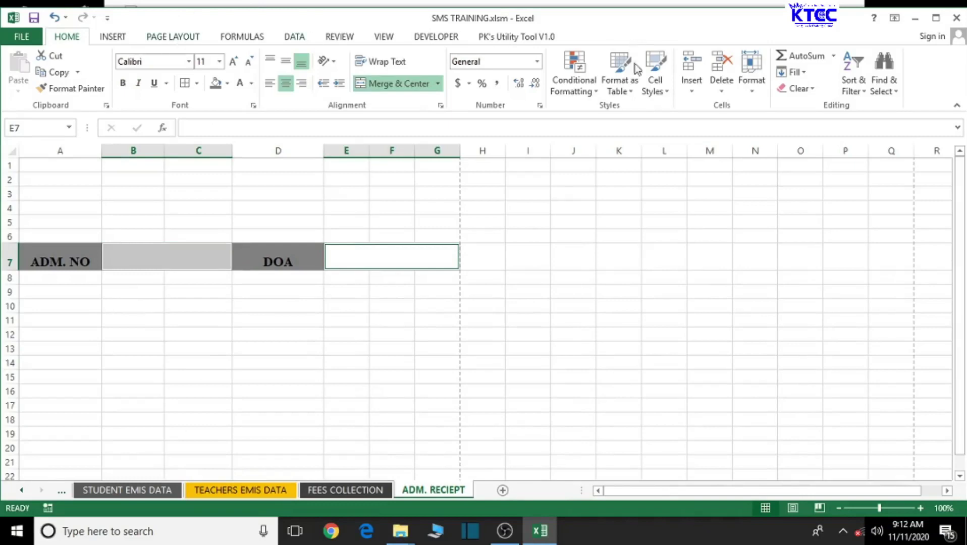
# Step: Apply the Heading 1 cell style to merged cells B7:C7 and E7:G7
pyautogui.click(667, 93)
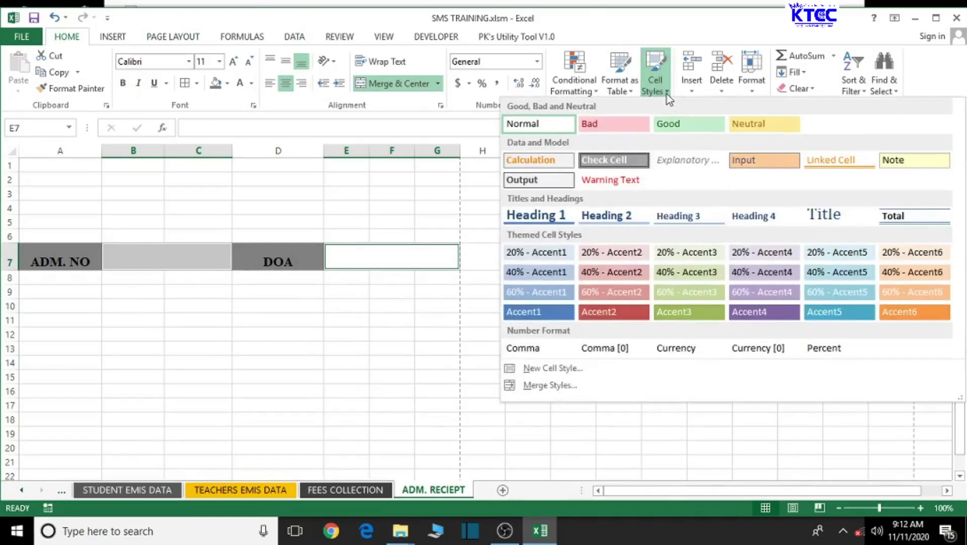
pyautogui.click(531, 217)
pyautogui.click(353, 335)
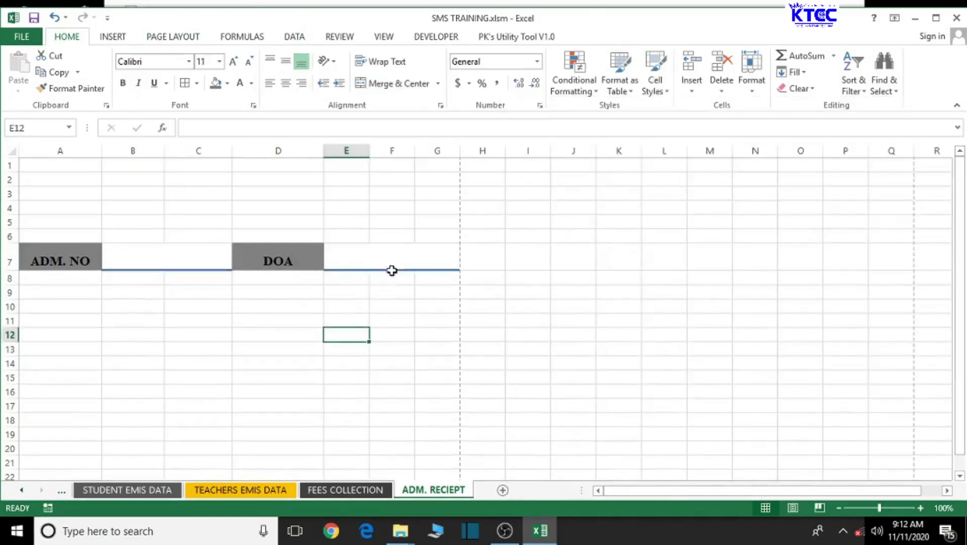
pyautogui.click(391, 263)
# Step: Test typing in B7:C7 and E7:G7, then delete the text so both stay empty
pyautogui.click(194, 261)
pyautogui.write('DSSFVSEF')
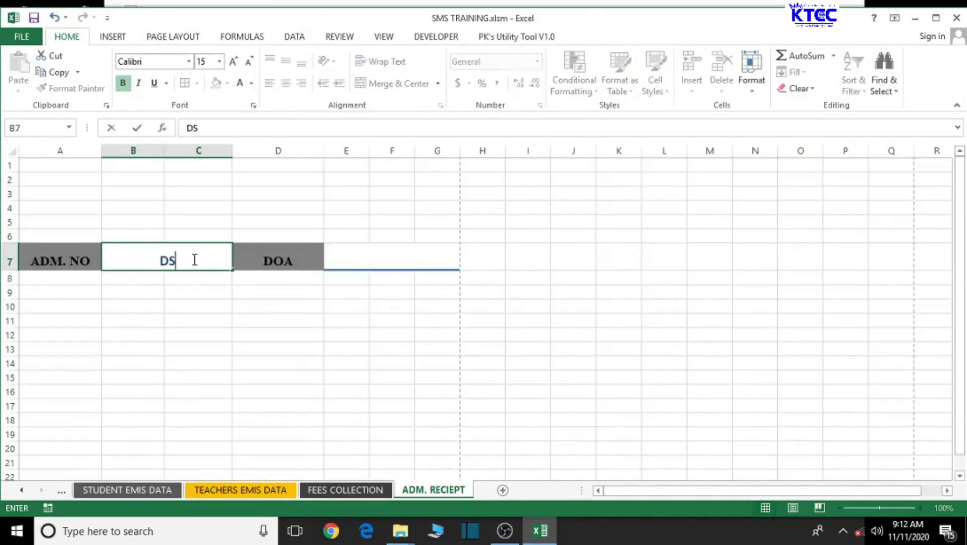
pyautogui.press('BackSpace')
pyautogui.press('BackSpace')
pyautogui.press('BackSpace')
pyautogui.press('BackSpace')
pyautogui.press('BackSpace')
pyautogui.press('BackSpace')
pyautogui.press('BackSpace')
pyautogui.press('BackSpace')
pyautogui.click(263, 349)
pyautogui.click(373, 252)
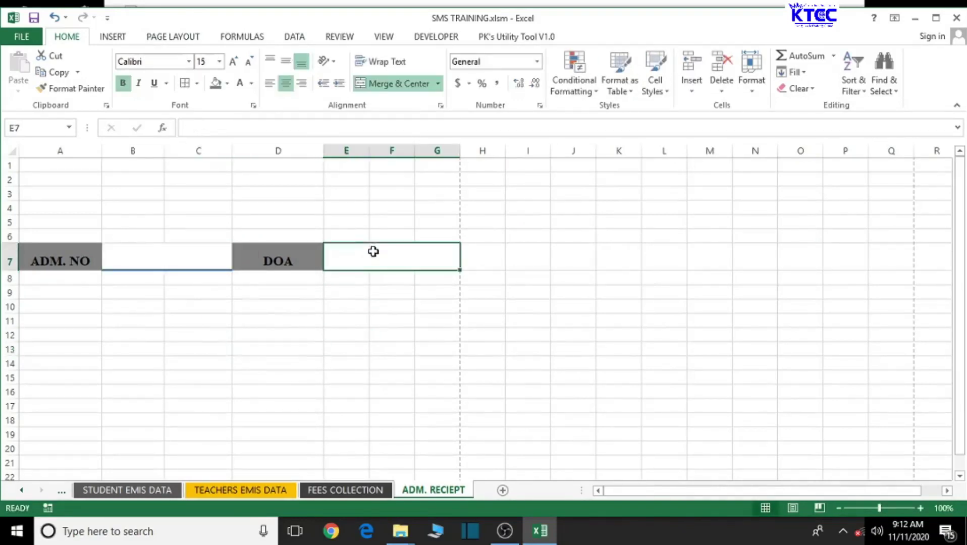
pyautogui.write('VCNB')
pyautogui.press('BackSpace')
pyautogui.press('BackSpace')
pyautogui.press('BackSpace')
pyautogui.press('BackSpace')
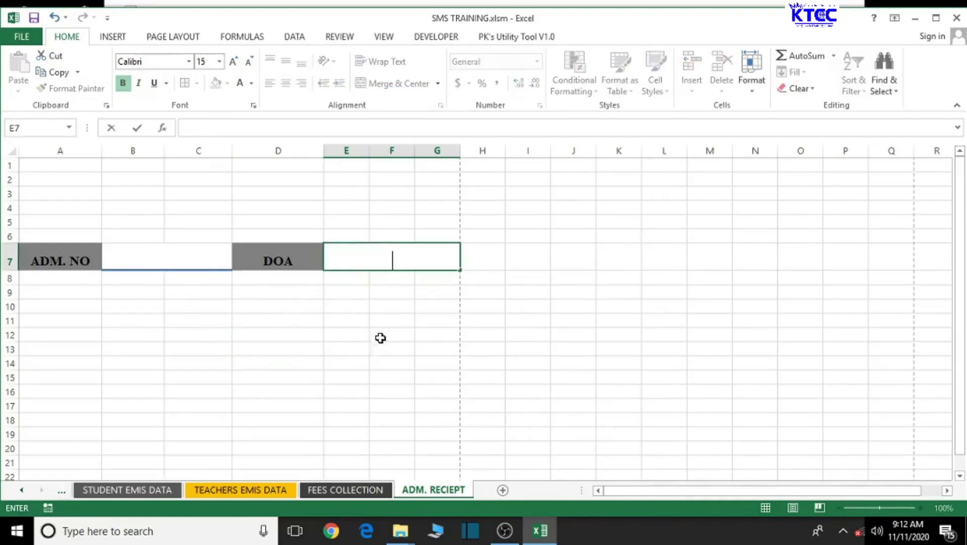
pyautogui.click(385, 378)
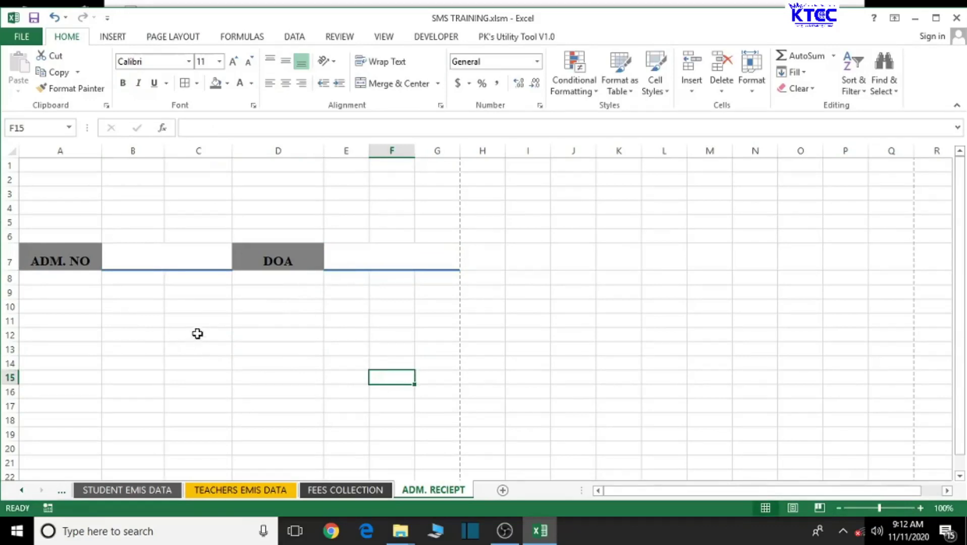
# Step: Copy the A7:G7 label row into row 9, keeping source column widths
pyautogui.moveTo(35, 257); pyautogui.dragTo(375, 255)
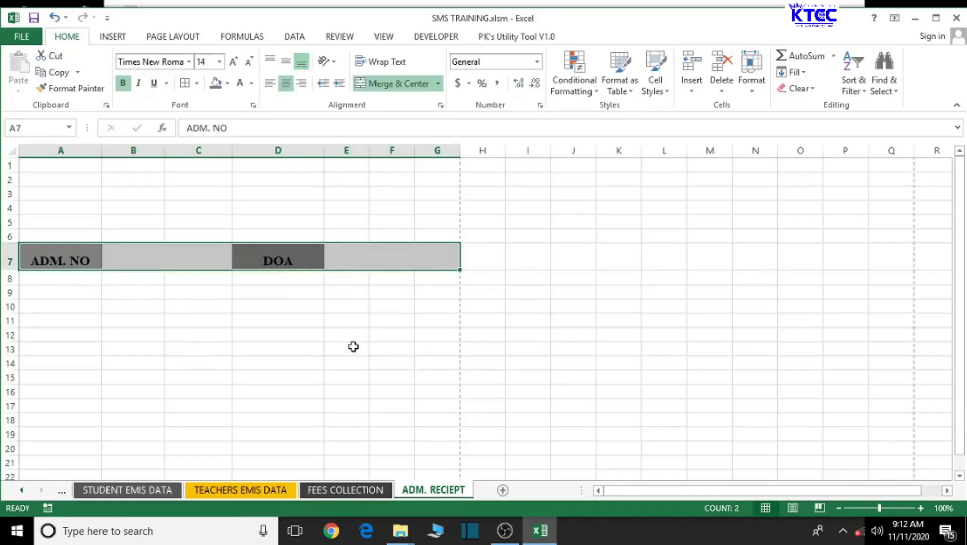
pyautogui.hotkey('ctrl', 'c')
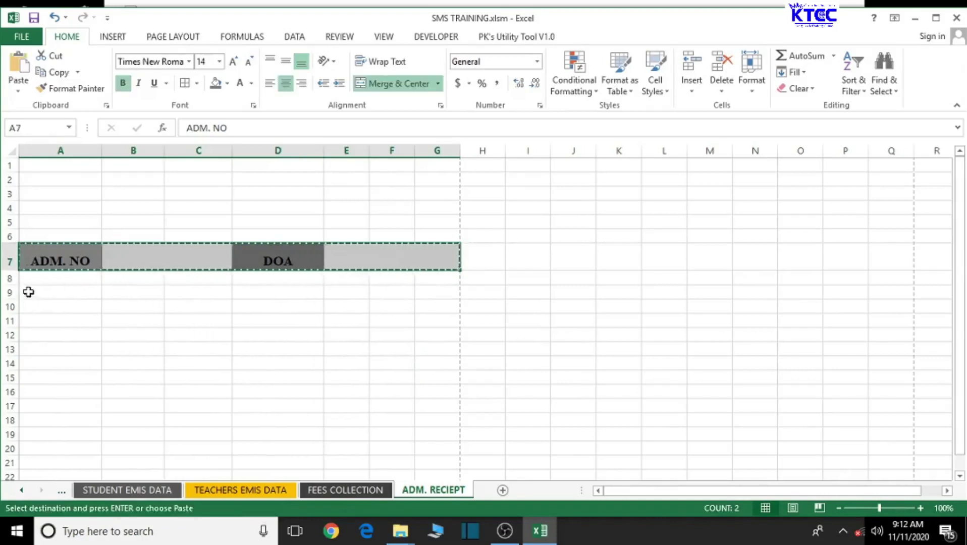
pyautogui.click(28, 292)
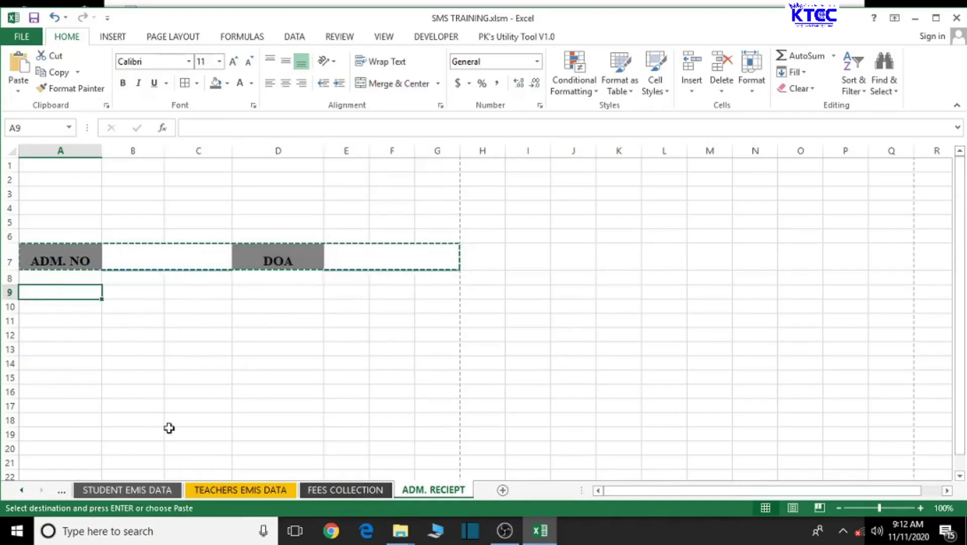
pyautogui.hotkey('ctrl', 'v')
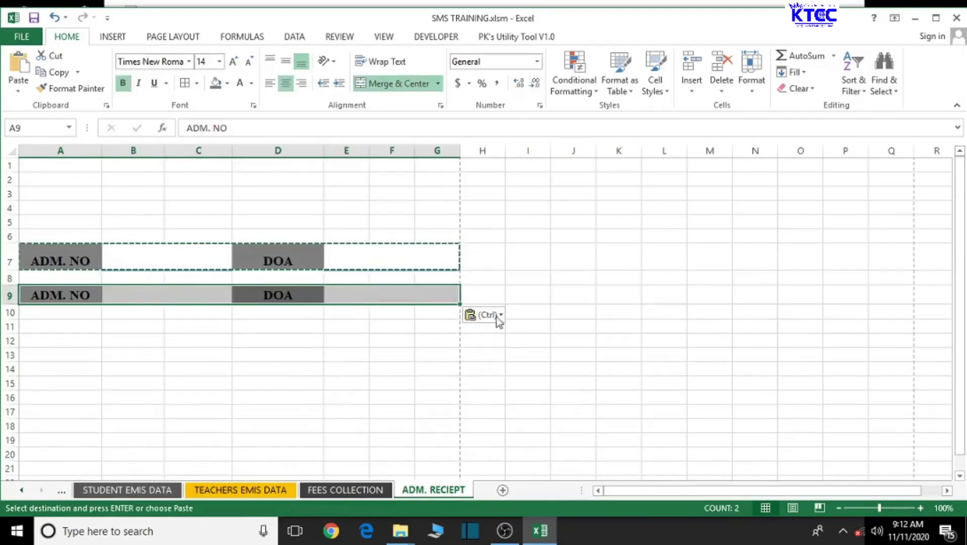
pyautogui.click(502, 316)
pyautogui.click(495, 373)
pyautogui.click(505, 315)
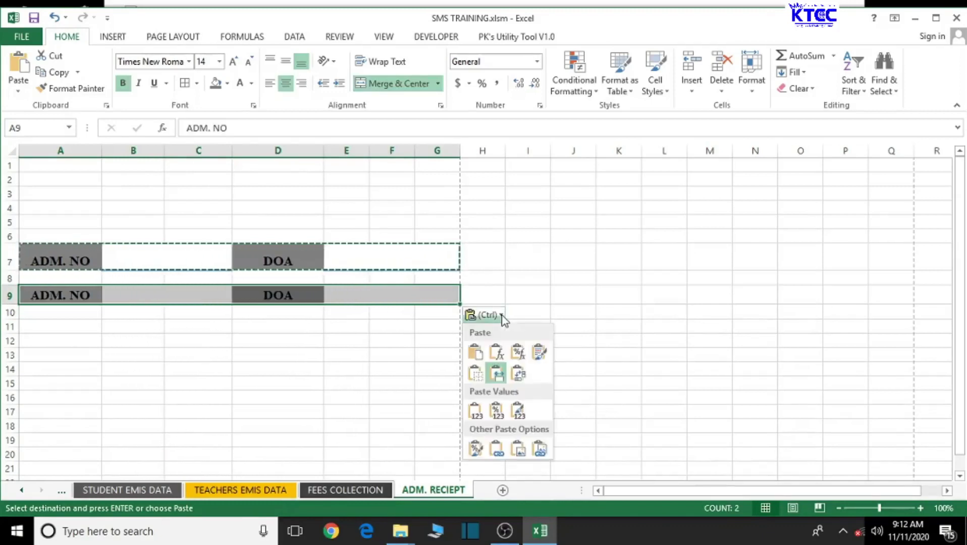
pyautogui.click(497, 375)
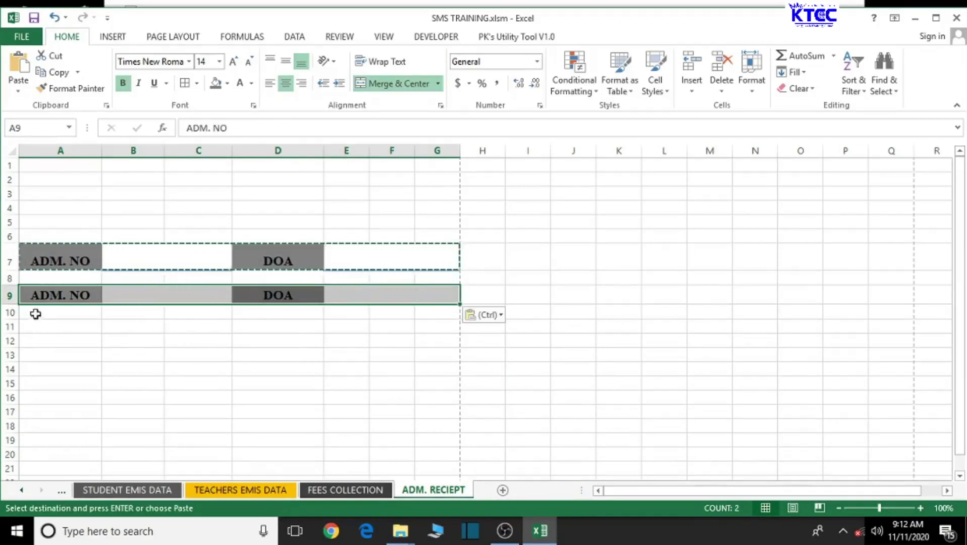
# Step: Paste the same label row into rows 11, 13 and 15
pyautogui.click(36, 327)
pyautogui.hotkey('ctrl', 'v')
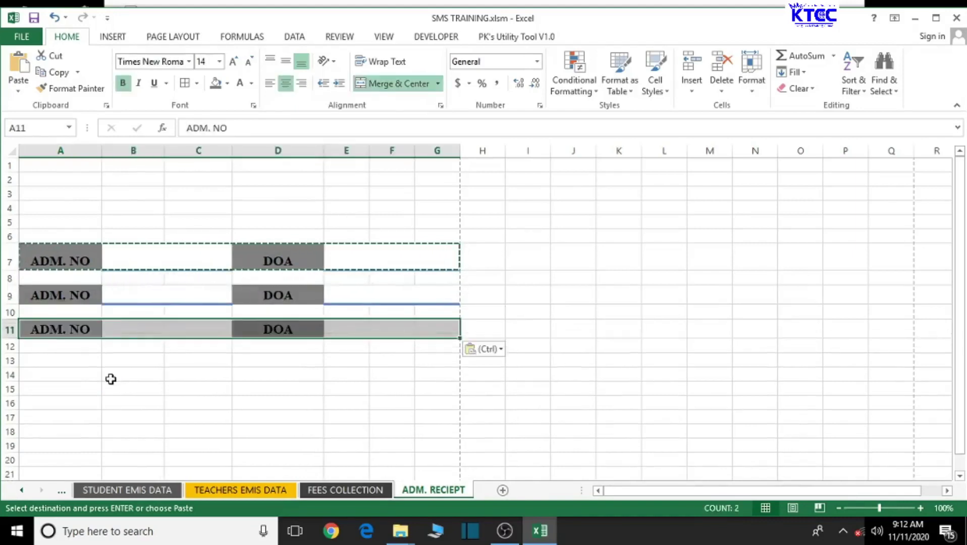
pyautogui.click(499, 349)
pyautogui.click(496, 407)
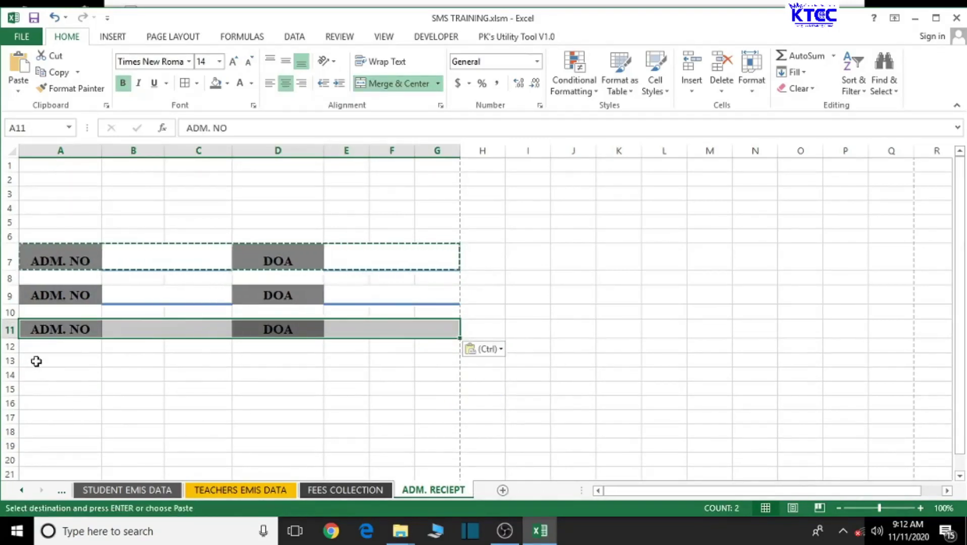
pyautogui.click(36, 365)
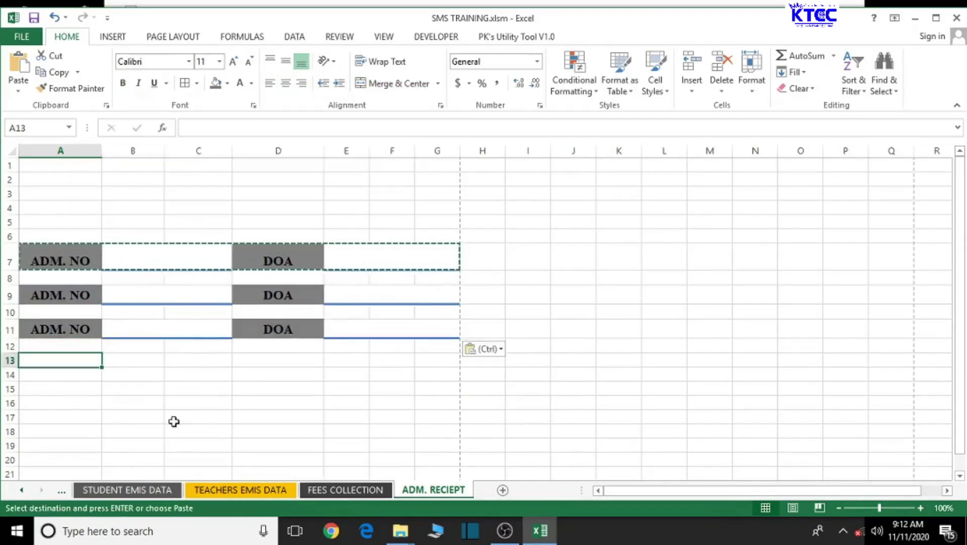
pyautogui.hotkey('ctrl', 'v')
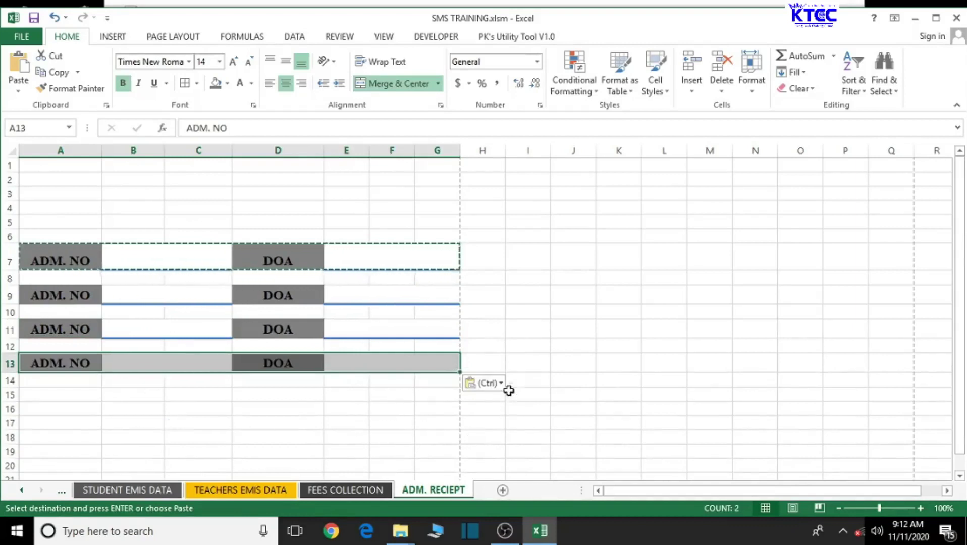
pyautogui.click(500, 386)
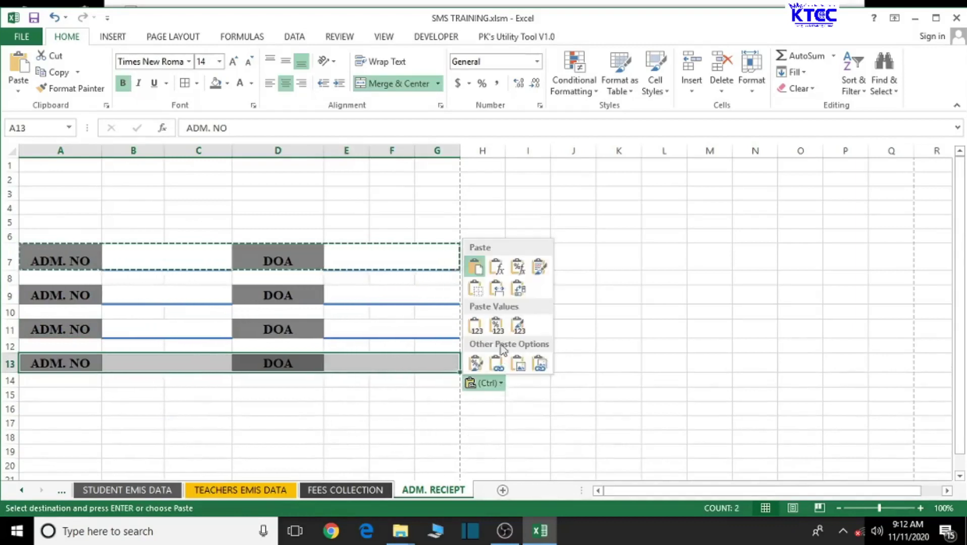
pyautogui.click(497, 291)
pyautogui.scroll(-1, 434, 442)
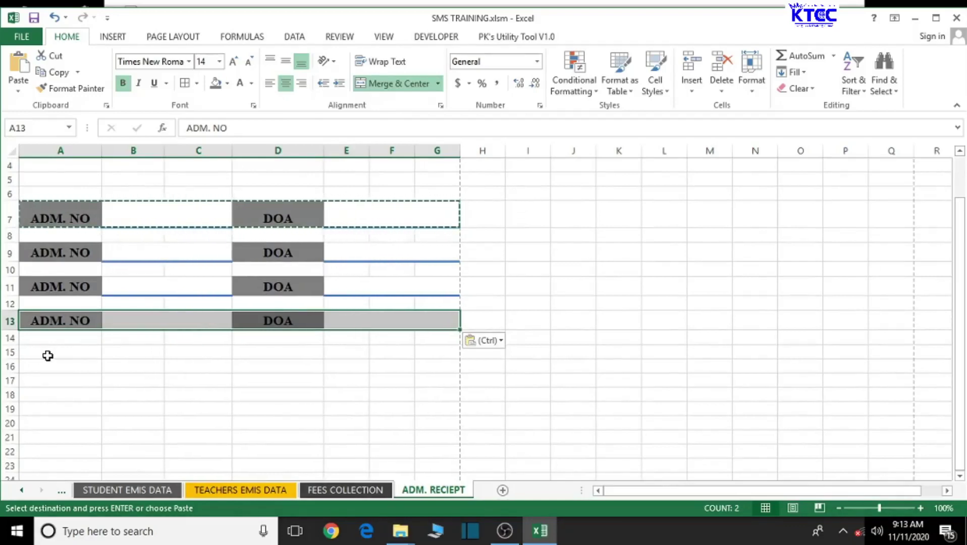
pyautogui.click(41, 356)
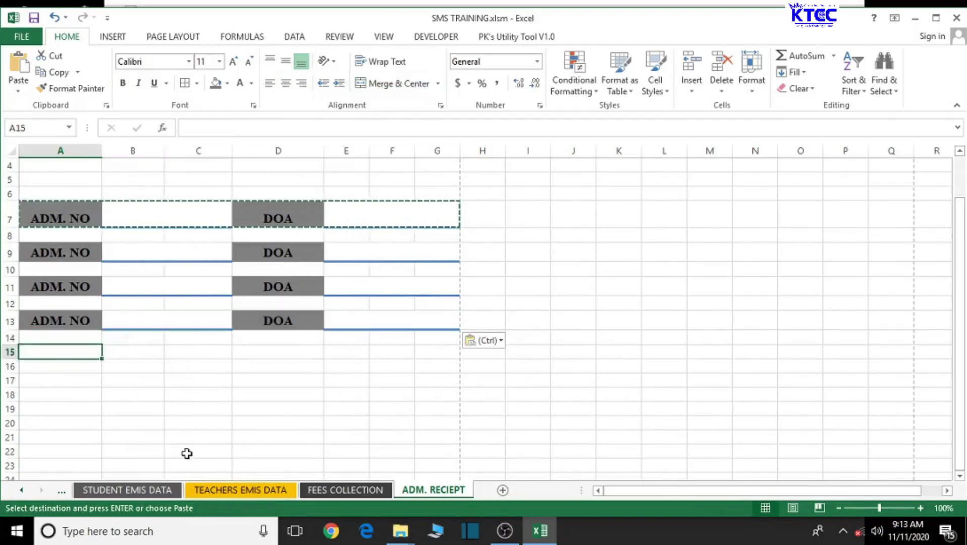
pyautogui.write('ADM. NO\t\t\tDOA')
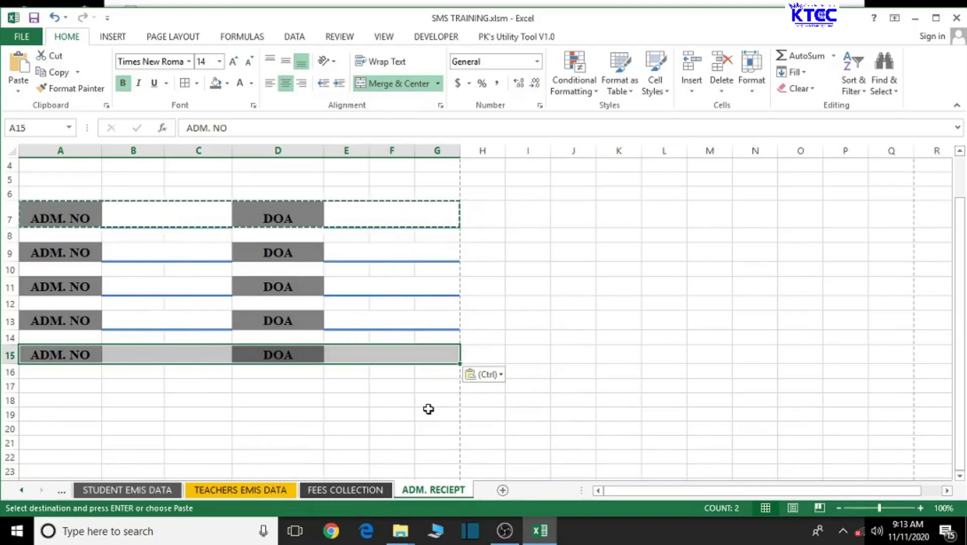
pyautogui.scroll(1, 428, 408)
# Step: End copy mode and make row 9 taller
pyautogui.press('Escape')
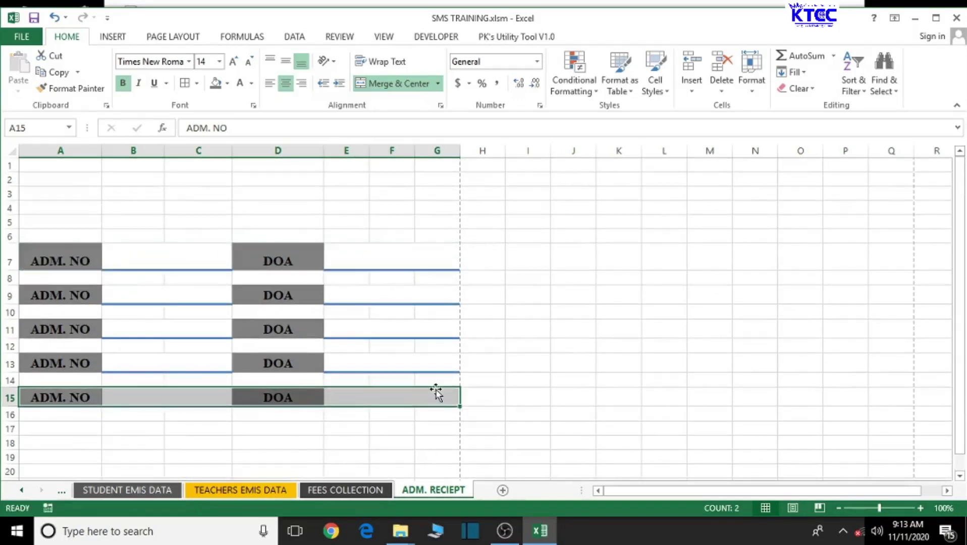
pyautogui.click(287, 442)
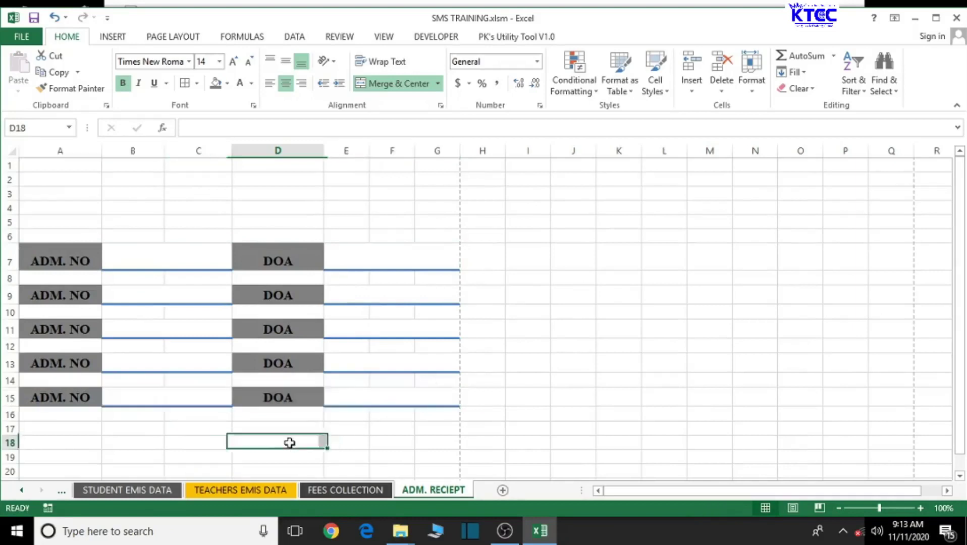
pyautogui.click(31, 295)
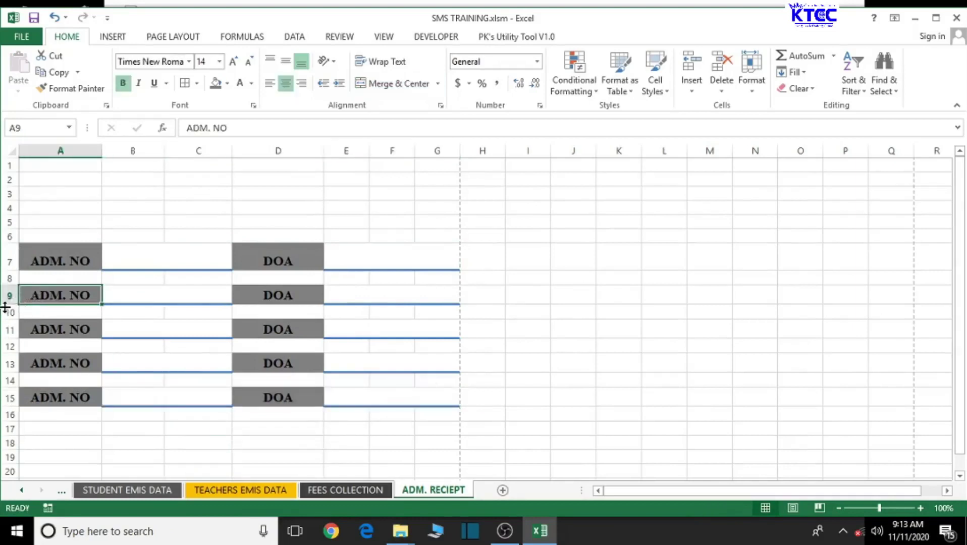
pyautogui.moveTo(5, 306); pyautogui.dragTo(3, 309)
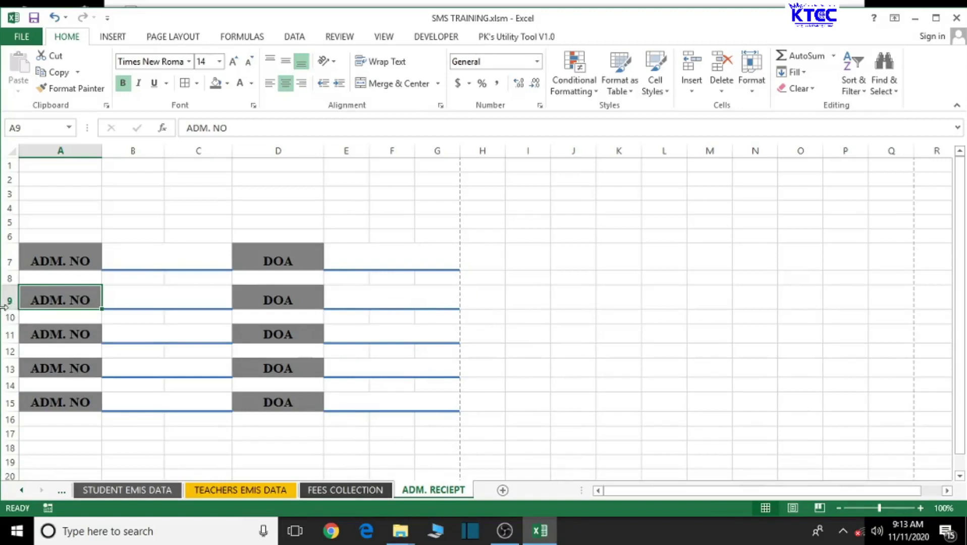
pyautogui.moveTo(10, 306); pyautogui.dragTo(10, 310)
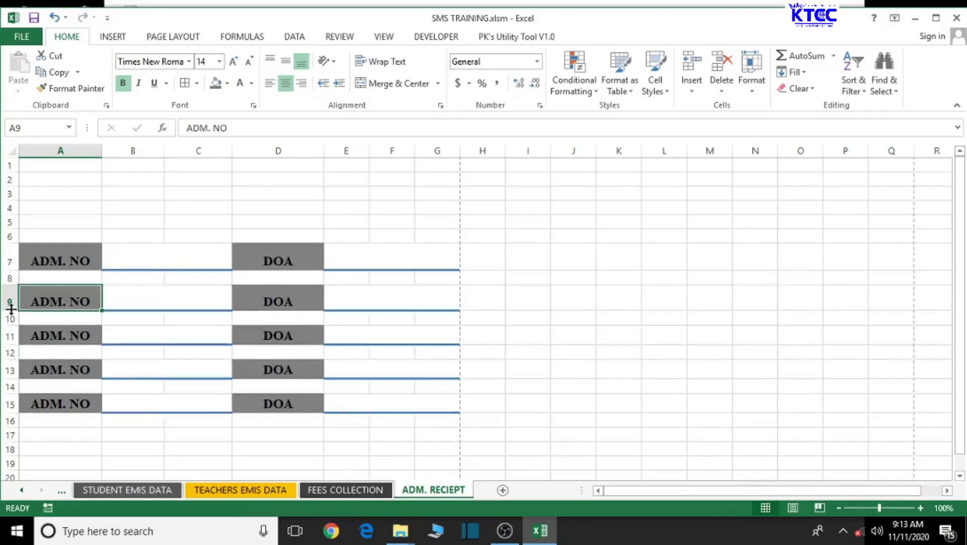
# Step: Make rows 11 and 15 taller, then select the A1:G5 header block
pyautogui.moveTo(11, 346); pyautogui.dragTo(13, 390)
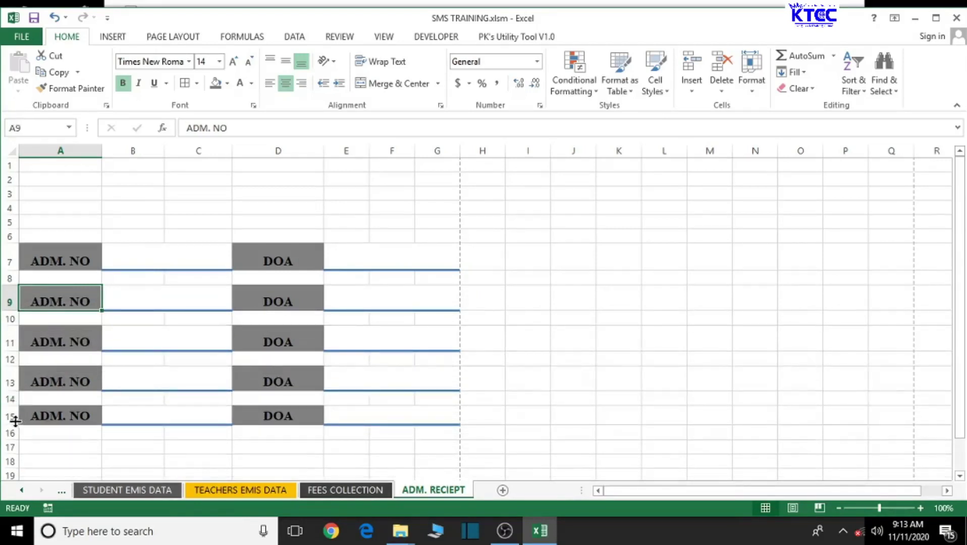
pyautogui.moveTo(13, 425); pyautogui.dragTo(13, 432)
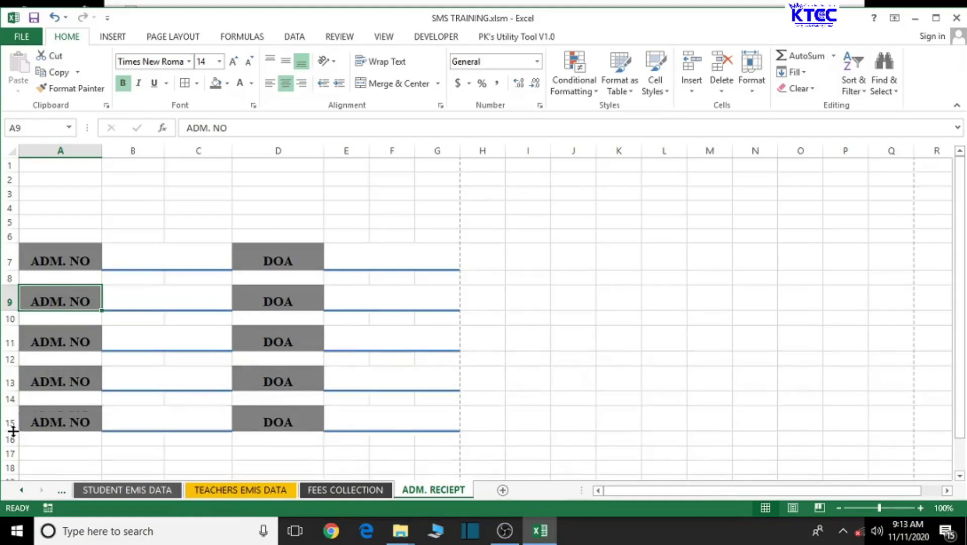
pyautogui.click(468, 314)
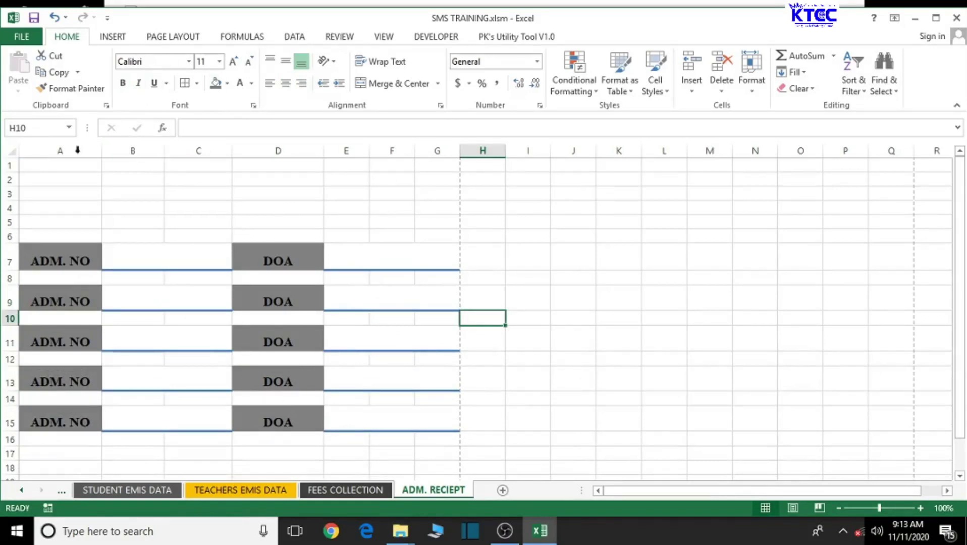
pyautogui.moveTo(25, 164)
pyautogui.mouseDown()
pyautogui.moveTo(41, 212)
pyautogui.moveTo(326, 242)
pyautogui.moveTo(425, 237)
pyautogui.moveTo(434, 225)
pyautogui.mouseUp()
# Step: Make row 5 taller and fill the A1:G5 header block purple
pyautogui.moveTo(6, 230); pyautogui.dragTo(5, 249)
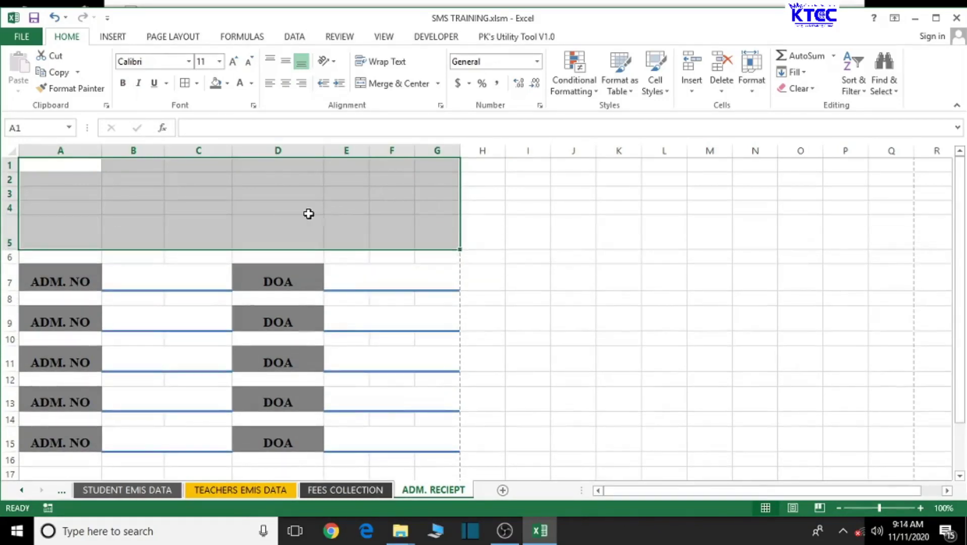
pyautogui.click(227, 84)
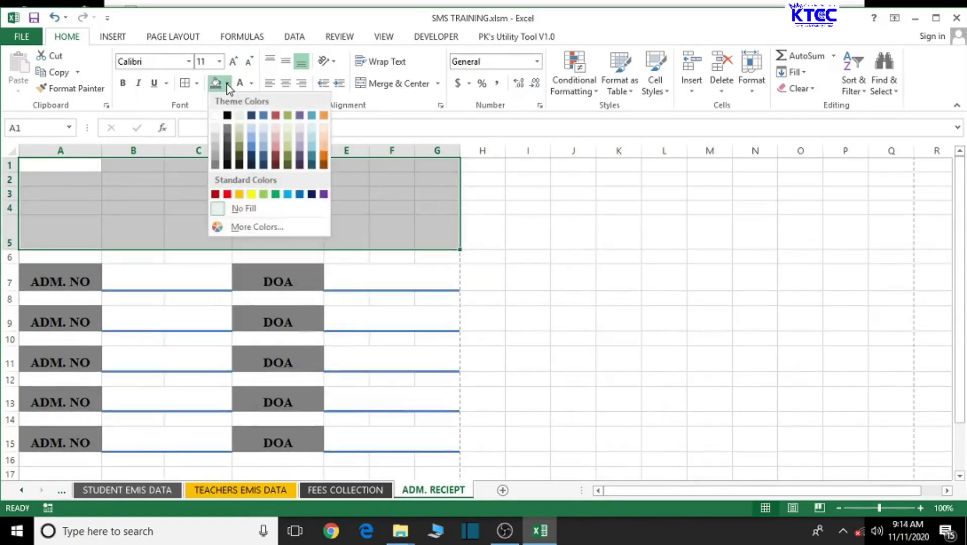
pyautogui.click(302, 161)
pyautogui.click(258, 190)
pyautogui.click(218, 179)
pyautogui.click(305, 195)
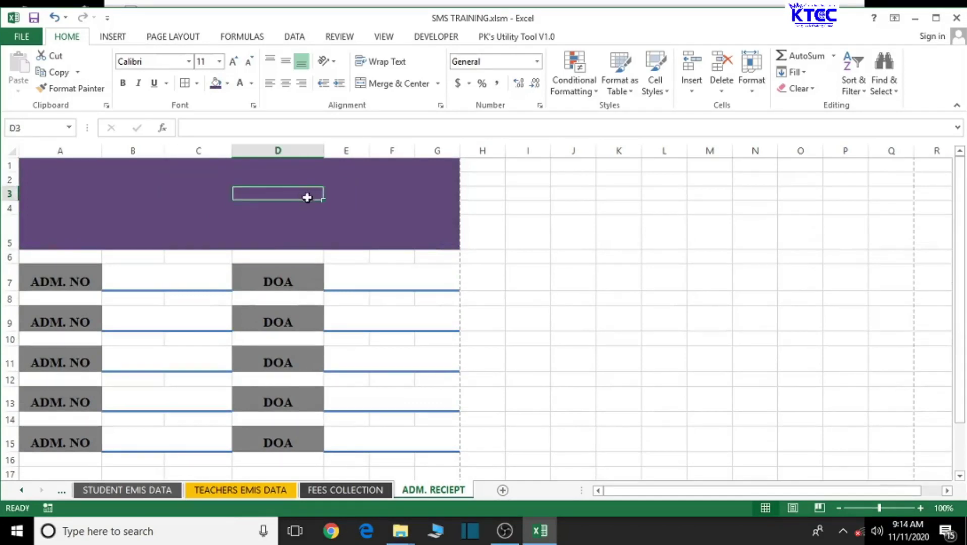
pyautogui.click(238, 175)
# Step: Enter the title 'KingTech Coding Clinic' in C1 and merge-centre it across A1:G1
pyautogui.click(217, 167)
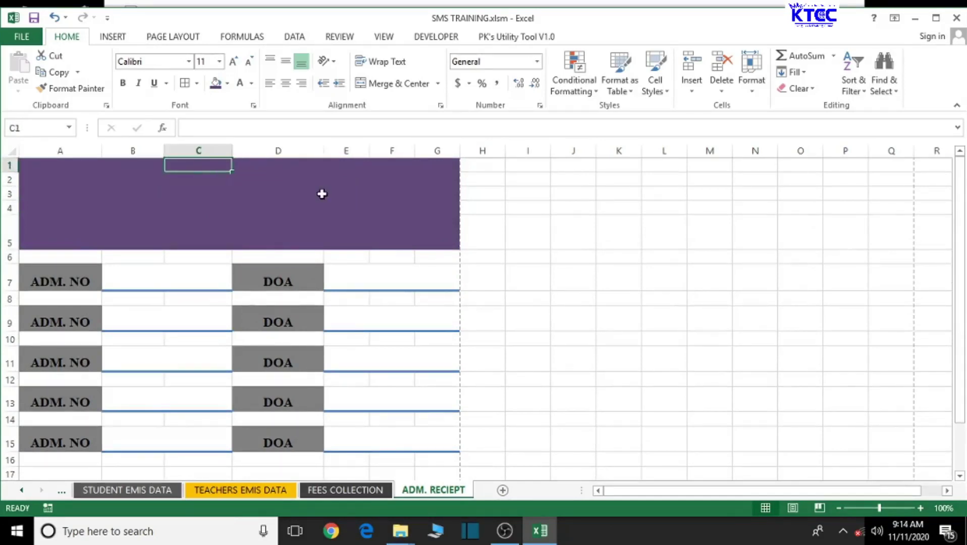
pyautogui.write('K')
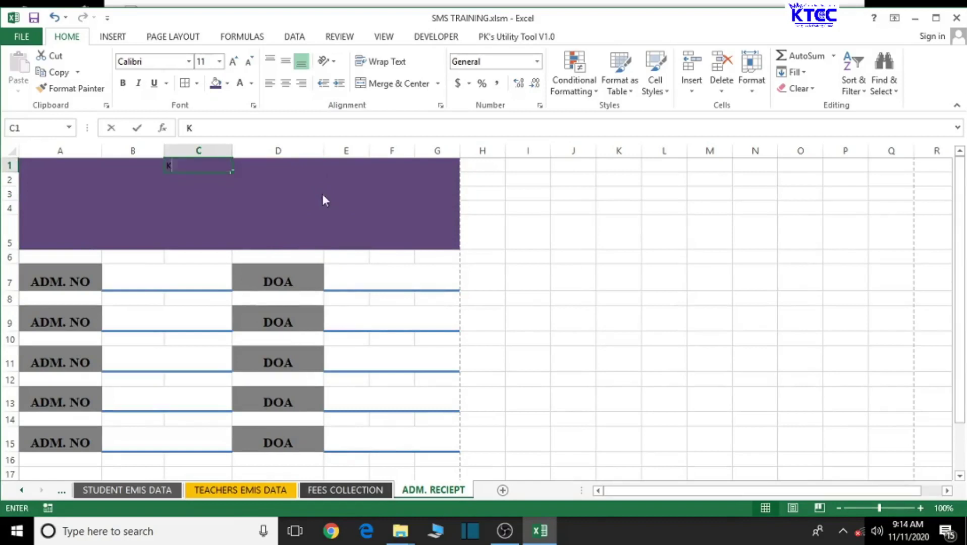
pyautogui.write('ingTe')
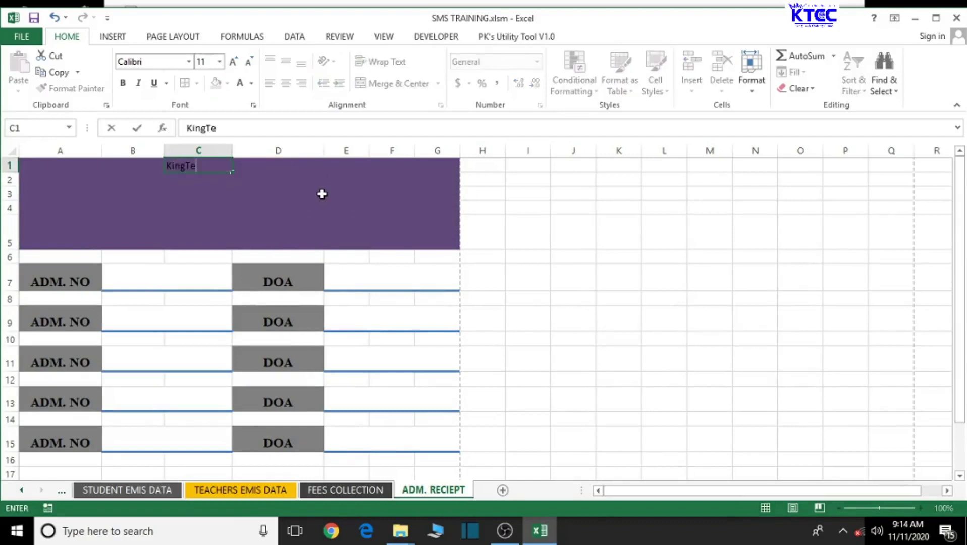
pyautogui.write('ch Coding')
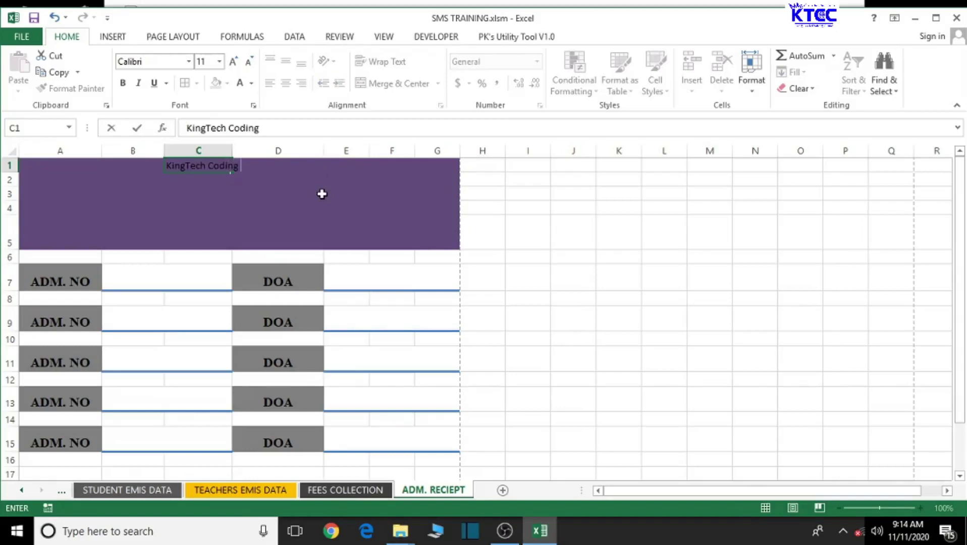
pyautogui.write(' Clinic')
pyautogui.click(321, 194)
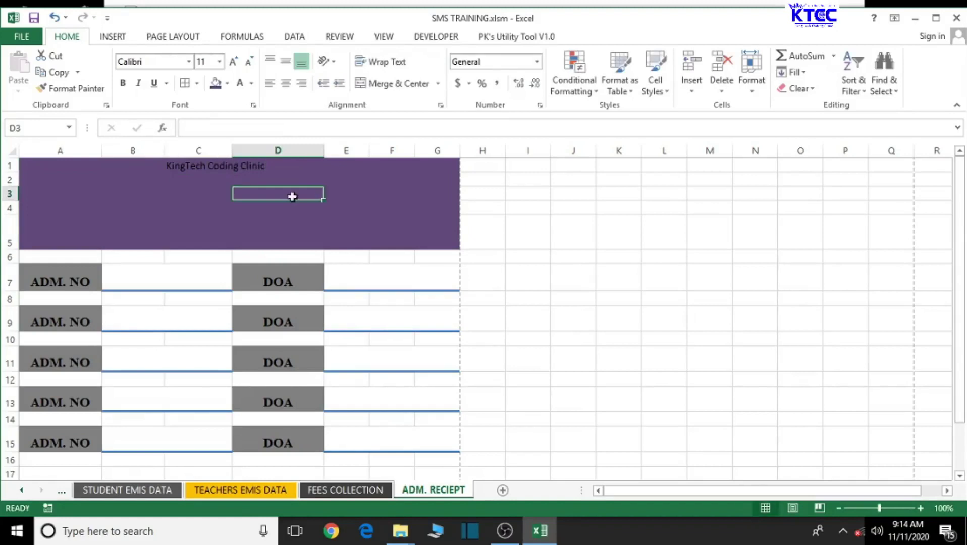
pyautogui.moveTo(38, 165); pyautogui.dragTo(437, 166)
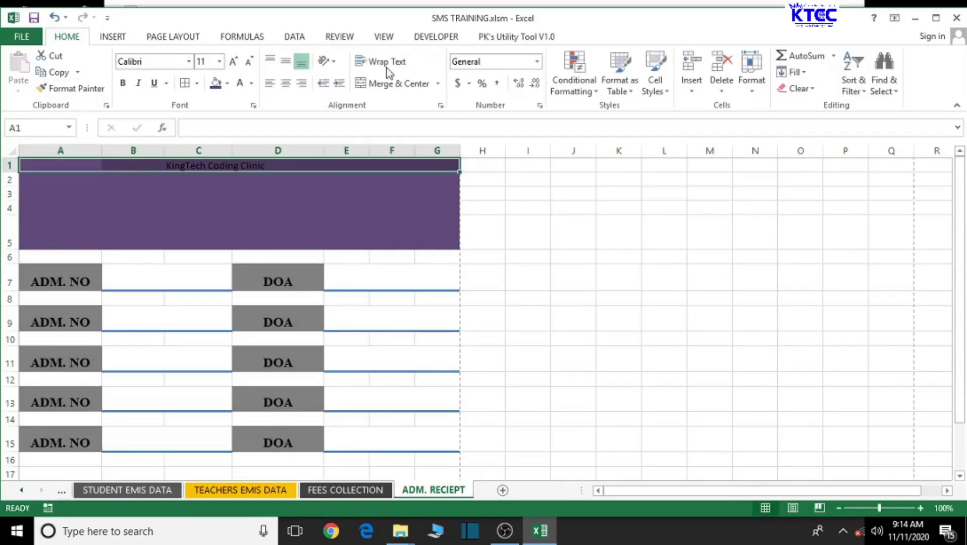
pyautogui.click(386, 84)
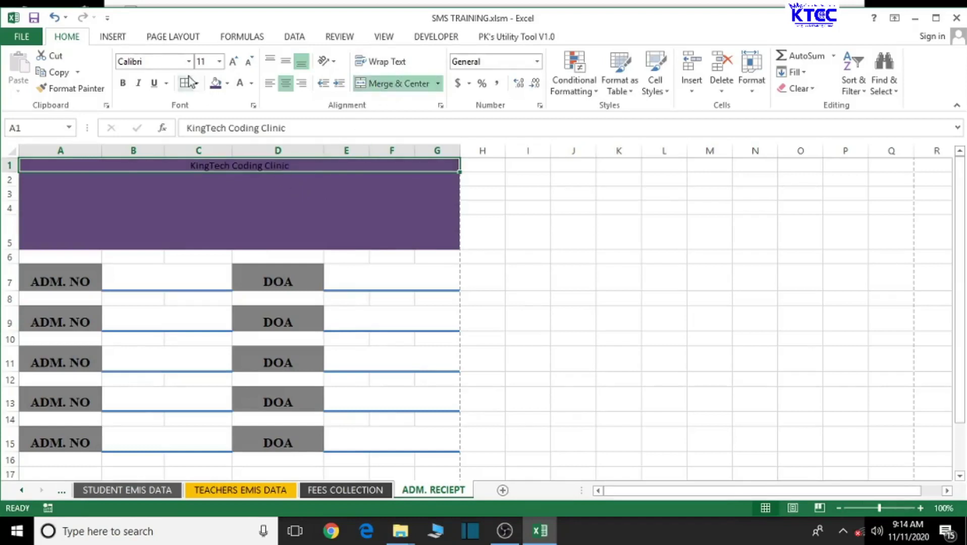
# Step: Format the title bold 20-point Times New Roman and make row 1 taller
pyautogui.click(234, 62)
pyautogui.click(233, 62)
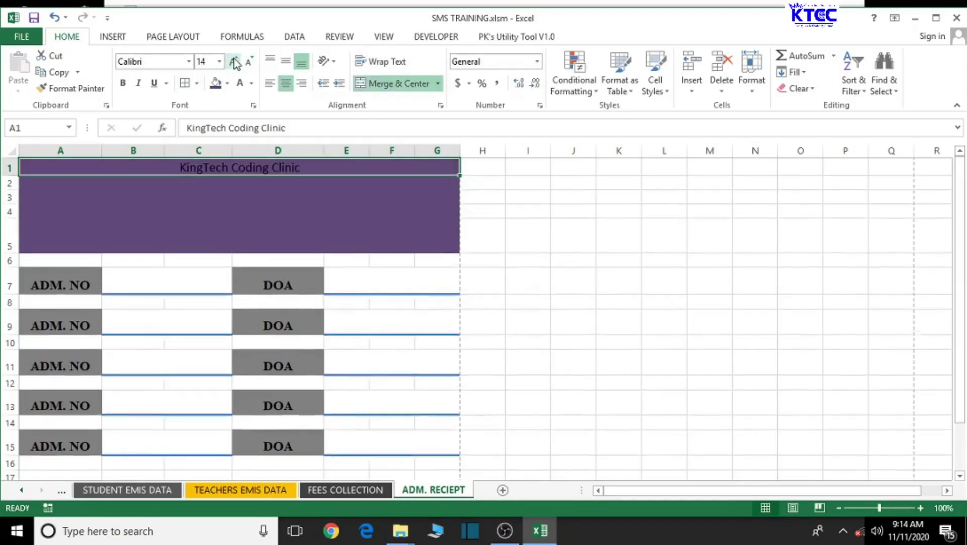
pyautogui.click(234, 61)
pyautogui.click(234, 62)
pyautogui.click(234, 62)
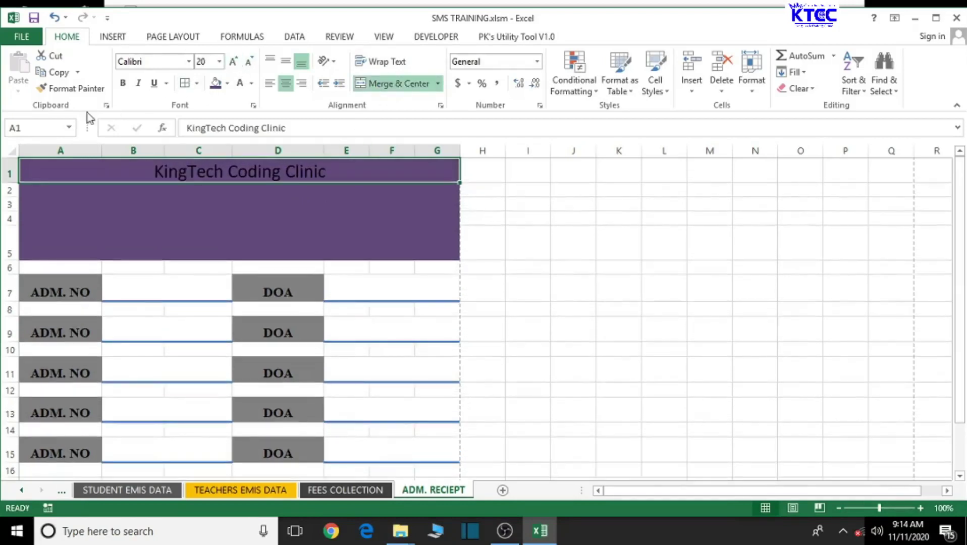
pyautogui.click(125, 85)
pyautogui.click(147, 61)
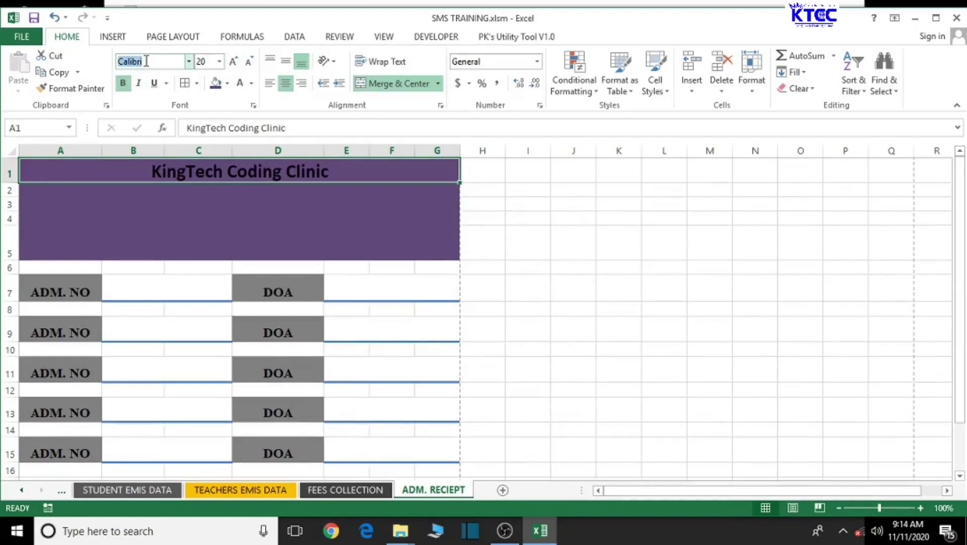
pyautogui.write('Times New Roma')
pyautogui.press('Return')
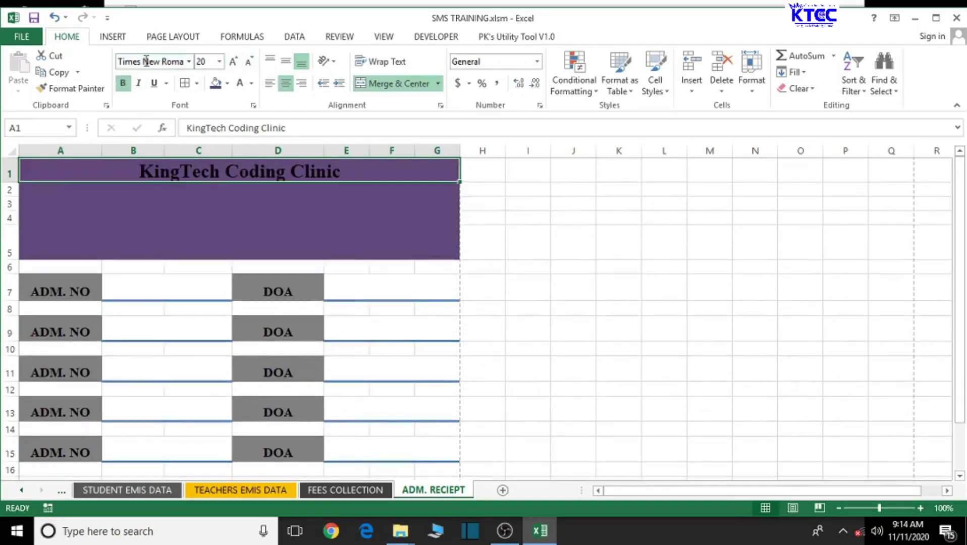
pyautogui.moveTo(9, 181); pyautogui.dragTo(9, 187)
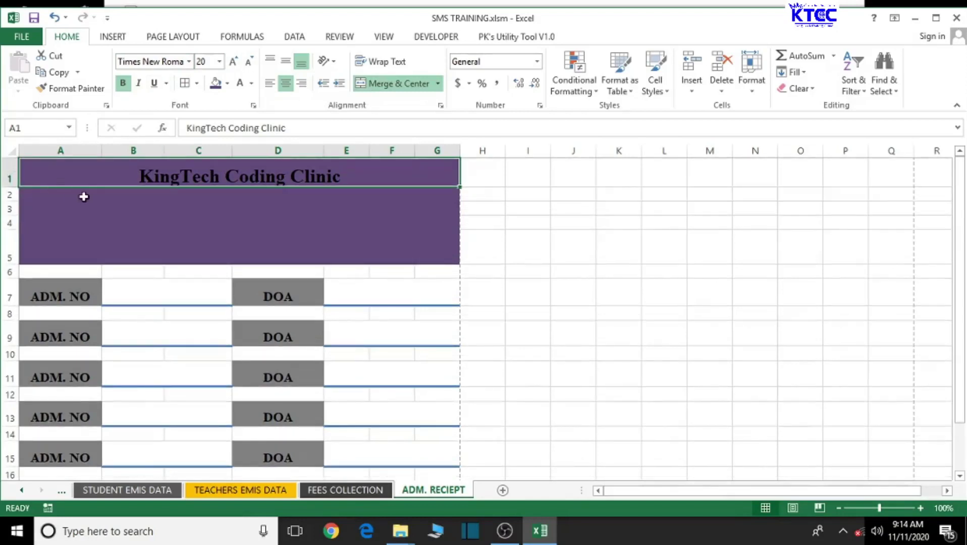
pyautogui.click(193, 197)
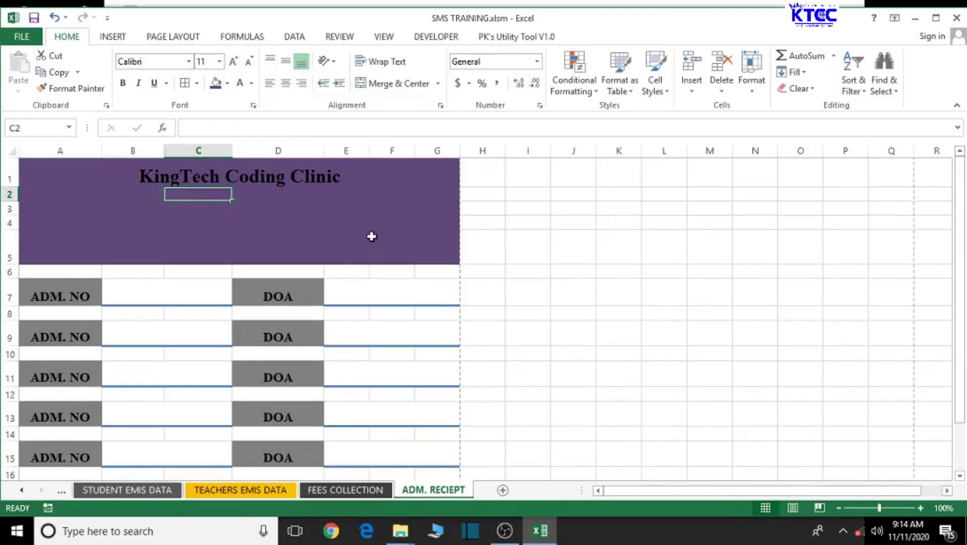
# Step: Enter 'P. O. Box…' in C2 and merge-centre it across B2:E2
pyautogui.write('p')
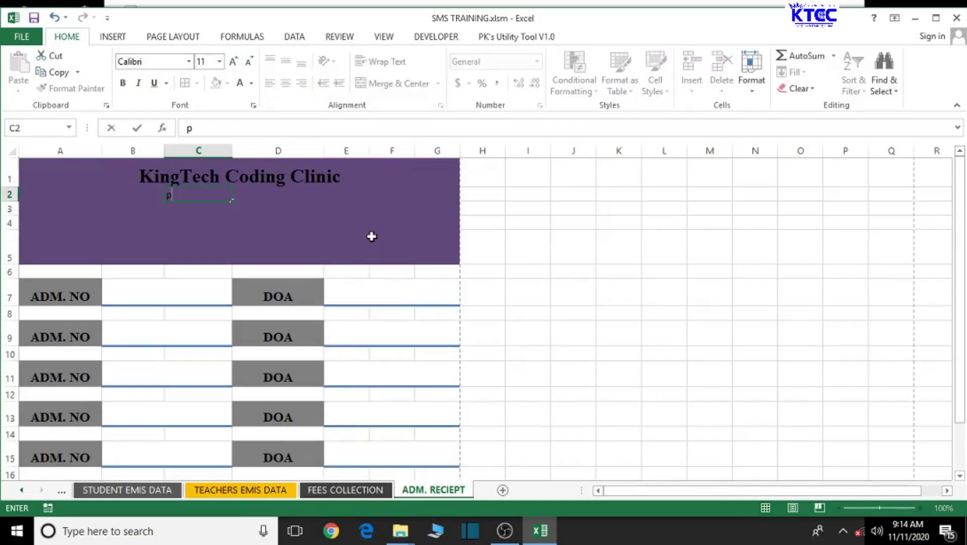
pyautogui.write('. o. bo')
pyautogui.press('BackSpace')
pyautogui.press('BackSpace')
pyautogui.press('BackSpace')
pyautogui.press('BackSpace')
pyautogui.press('BackSpace')
pyautogui.press('BackSpace')
pyautogui.press('BackSpace')
pyautogui.press('BackSpace')
pyautogui.press('BackSpace')
pyautogui.press('BackSpace')
pyautogui.press('BackSpace')
pyautogui.press('BackSpace')
pyautogui.press('BackSpace')
pyautogui.press('BackSpace')
pyautogui.press('BackSpace')
pyautogui.press('BackSpace')
pyautogui.press('BackSpace')
pyautogui.write('P. O. Box............')
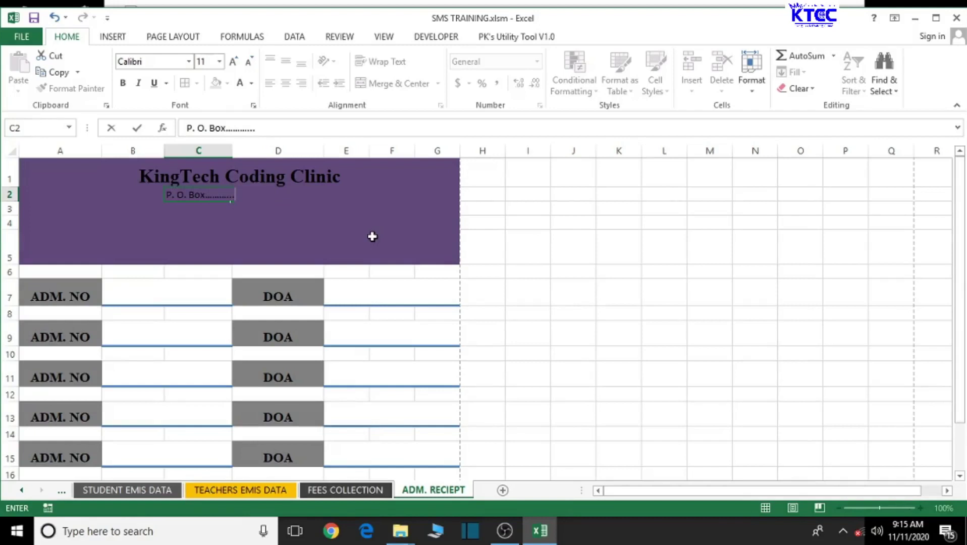
pyautogui.click(371, 236)
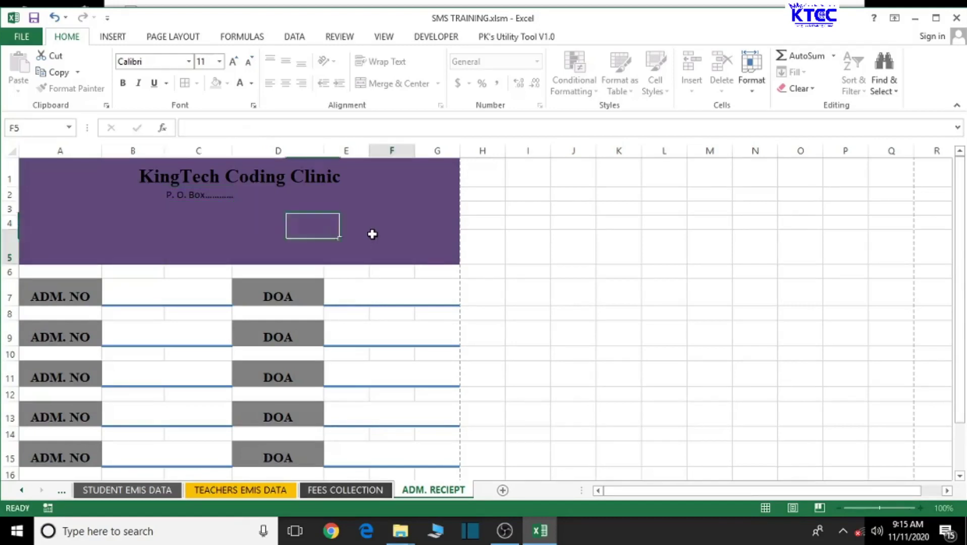
pyautogui.click(143, 198)
pyautogui.moveTo(143, 198); pyautogui.dragTo(357, 199)
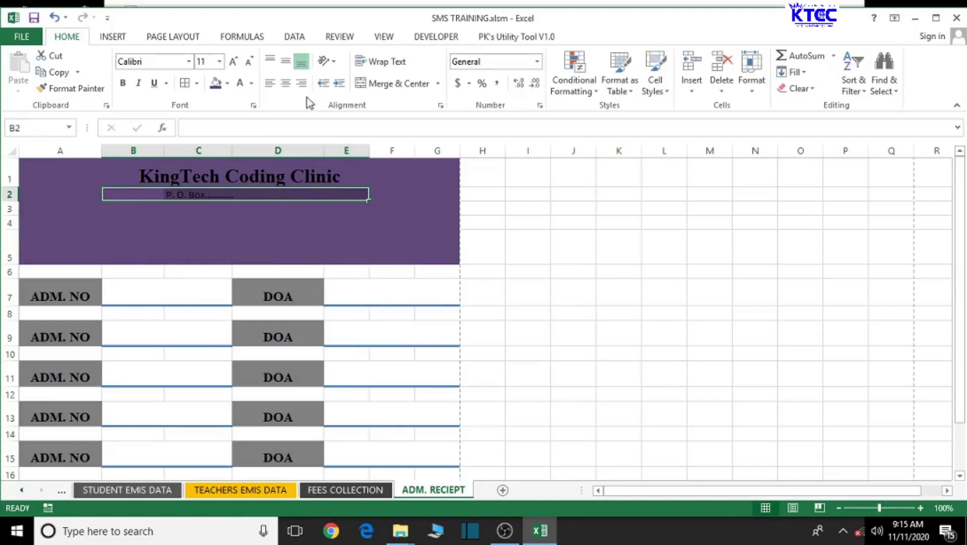
pyautogui.click(389, 85)
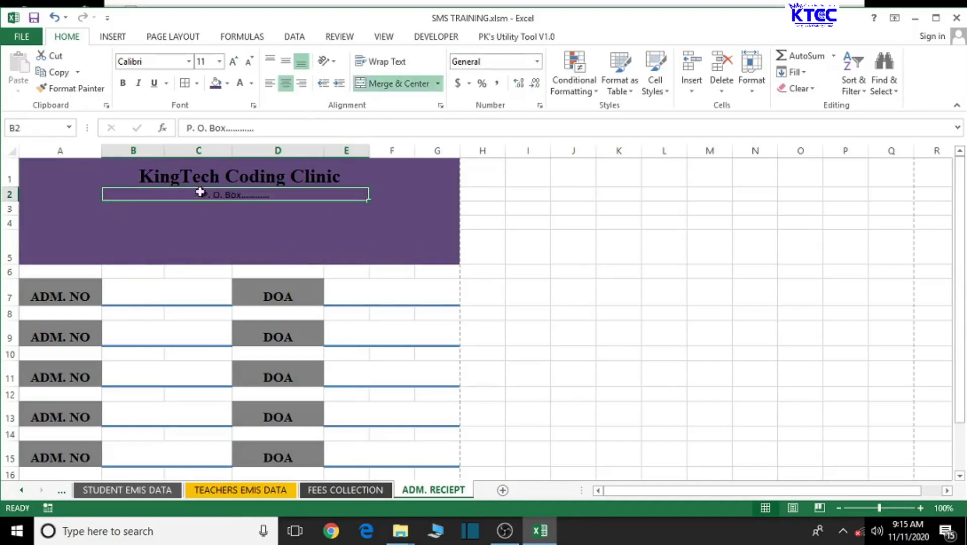
# Step: Make the address line bold 14-point Times New Roman
pyautogui.click(180, 63)
pyautogui.write('Times New Roma')
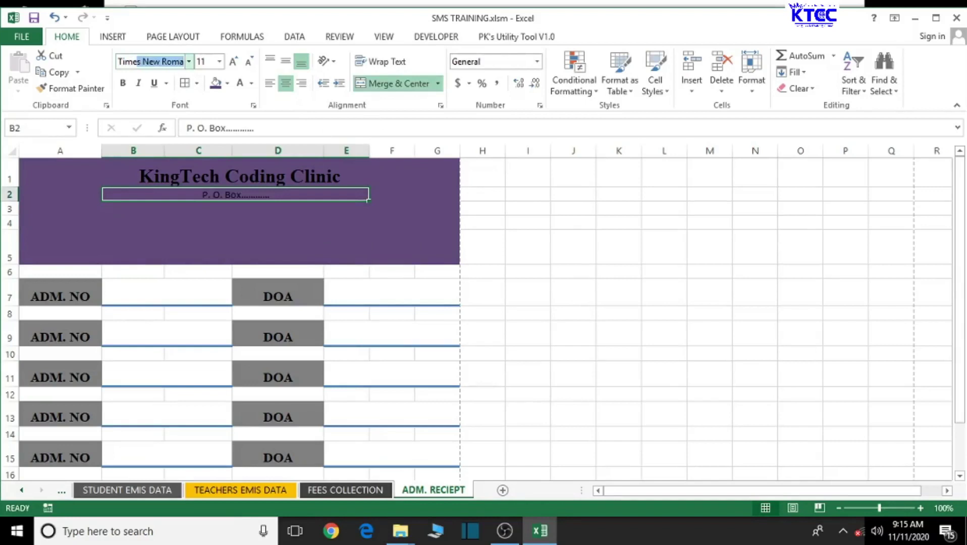
pyautogui.press('Return')
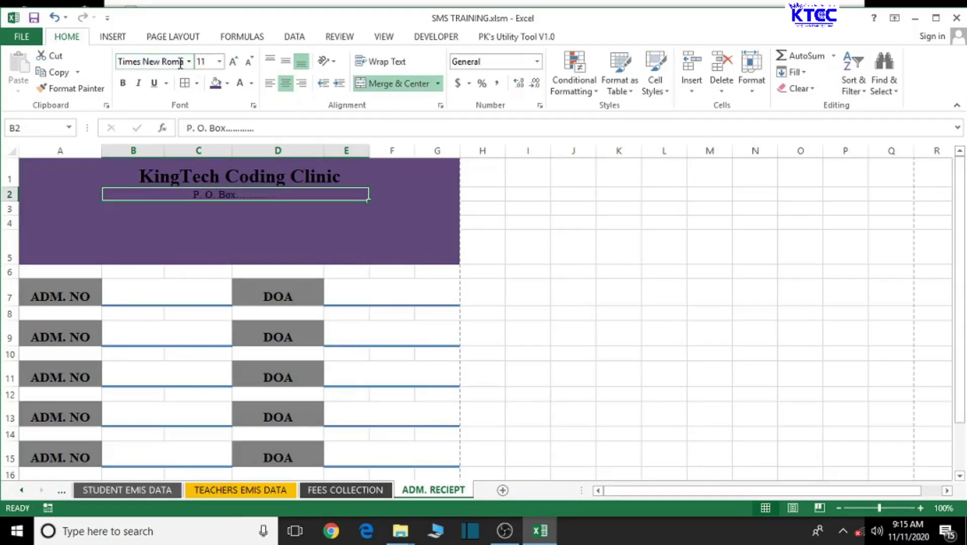
pyautogui.click(233, 62)
pyautogui.click(233, 62)
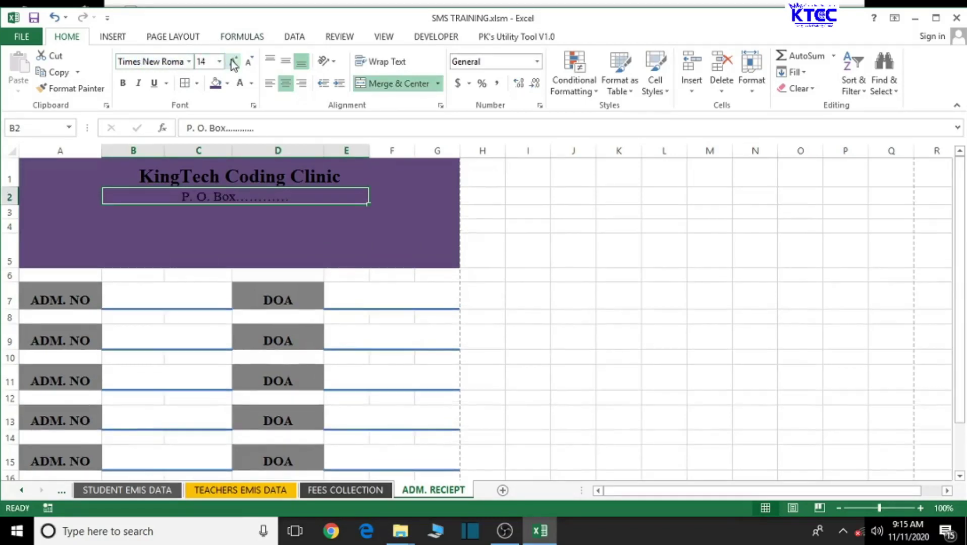
pyautogui.click(123, 84)
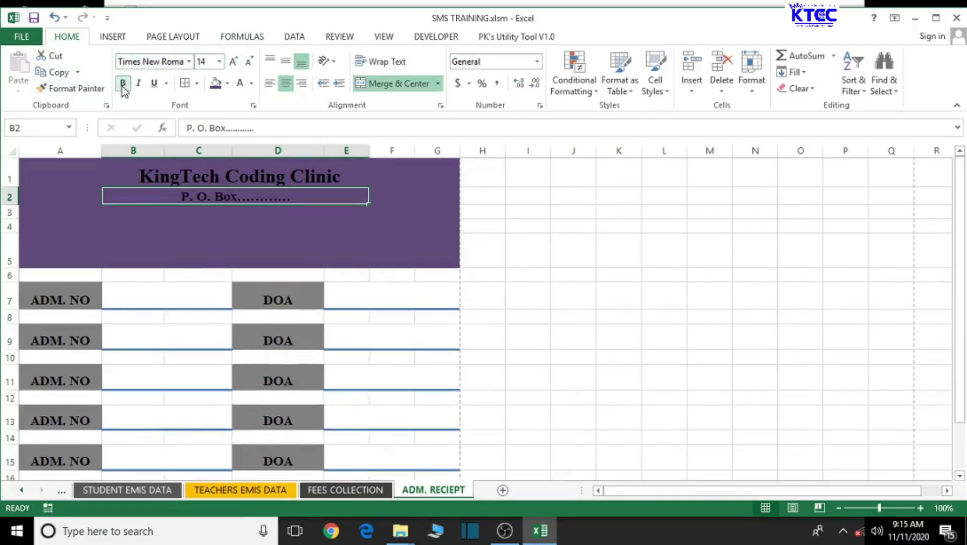
pyautogui.click(181, 218)
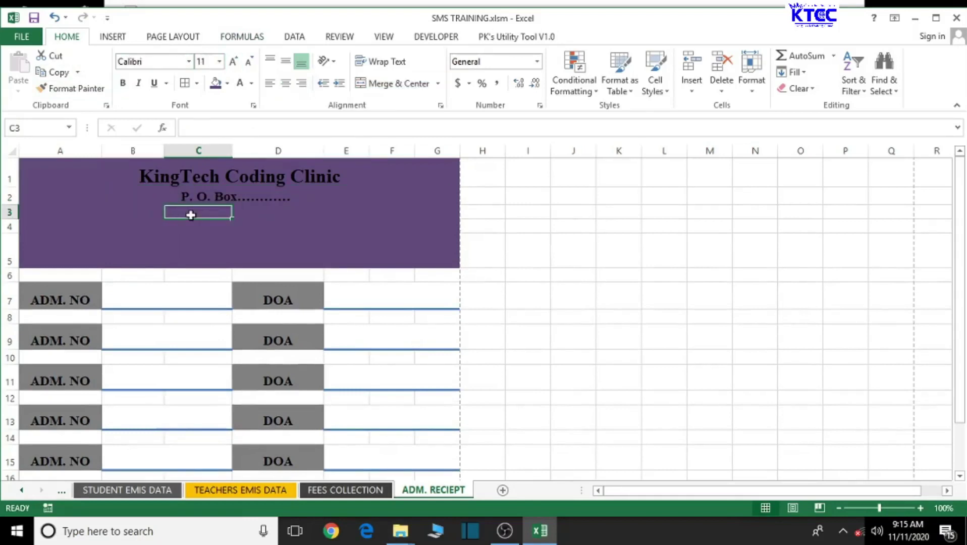
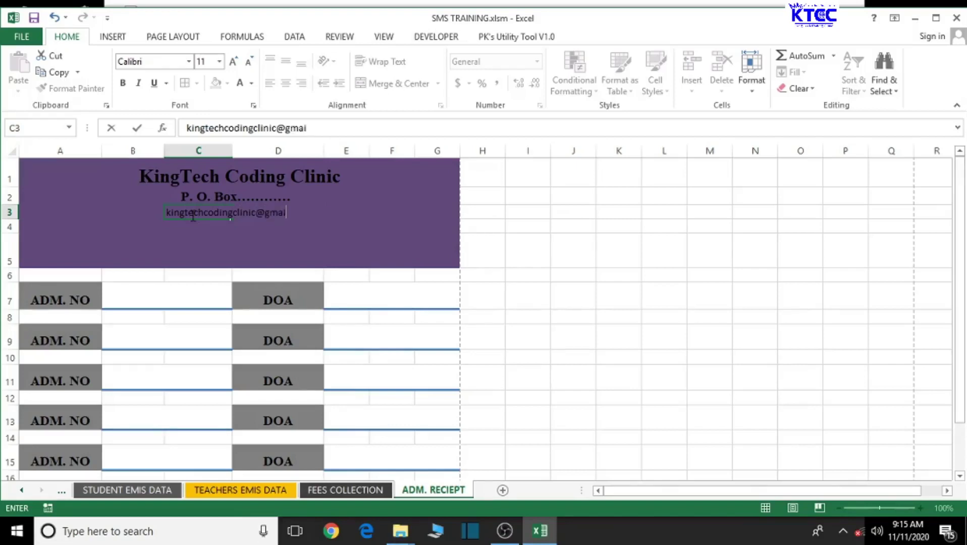
# Step: Type the clinic's e-mail address into C3
pyautogui.click(359, 250)
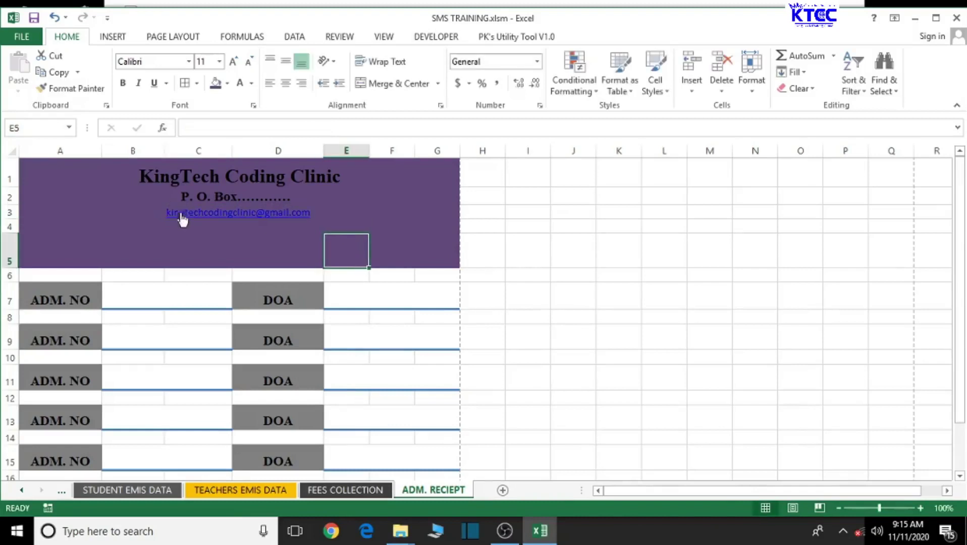
pyautogui.moveTo(151, 214); pyautogui.dragTo(352, 211)
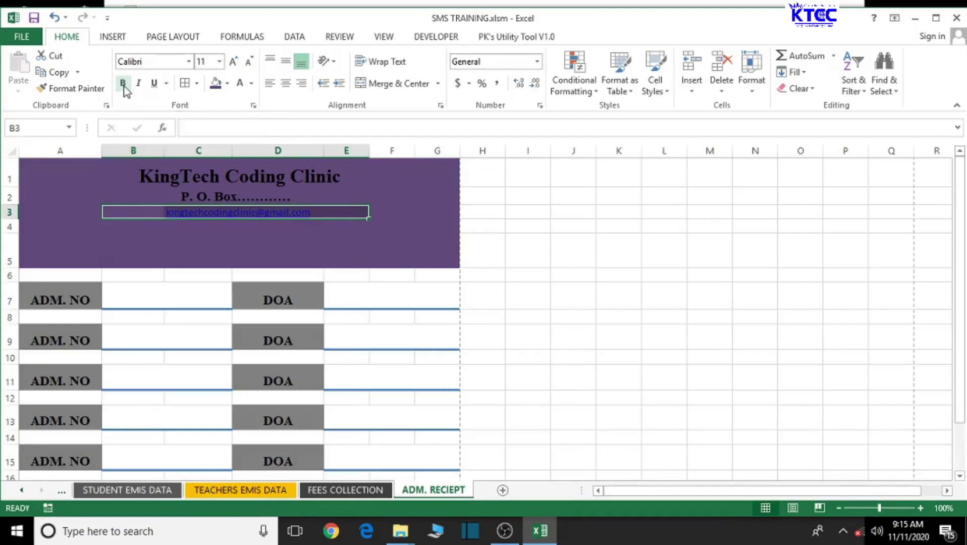
# Step: Make the e-mail text bold 16-point Times New Roman
pyautogui.click(124, 84)
pyautogui.click(148, 61)
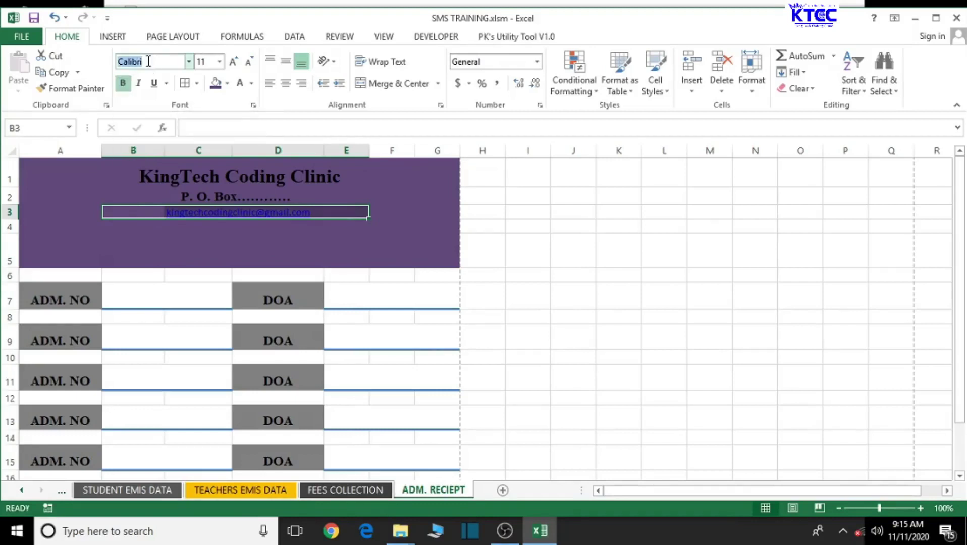
pyautogui.write('Times New Roma')
pyautogui.press('Return')
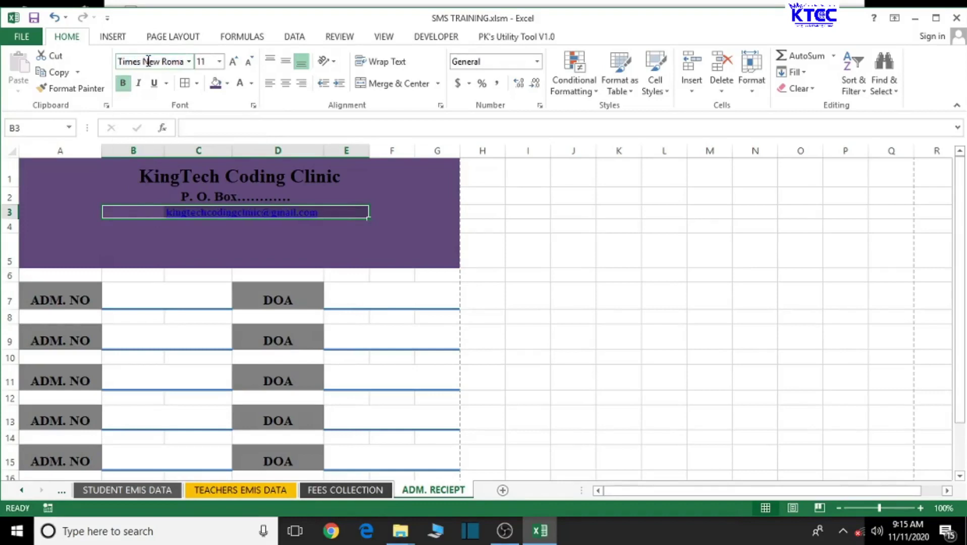
pyautogui.click(233, 61)
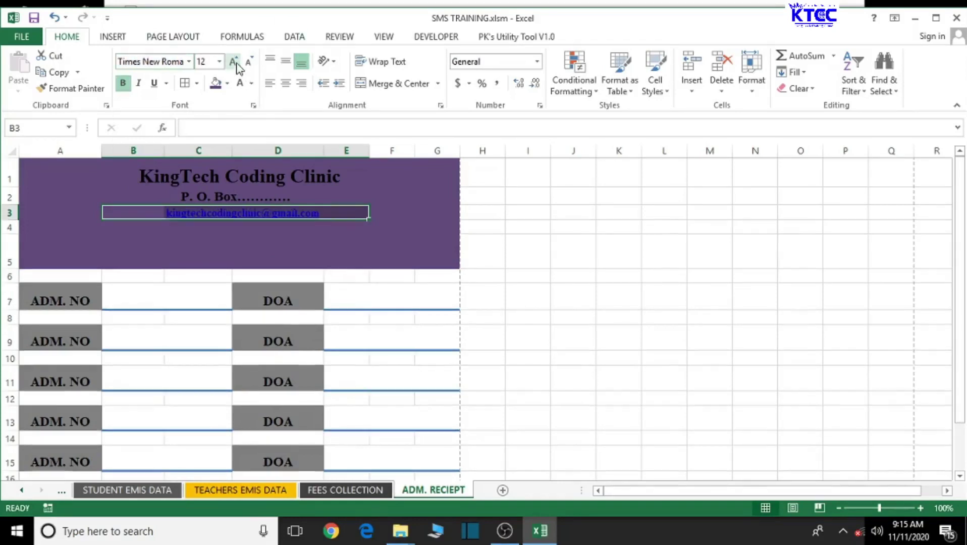
pyautogui.click(234, 62)
pyautogui.click(234, 61)
pyautogui.click(298, 245)
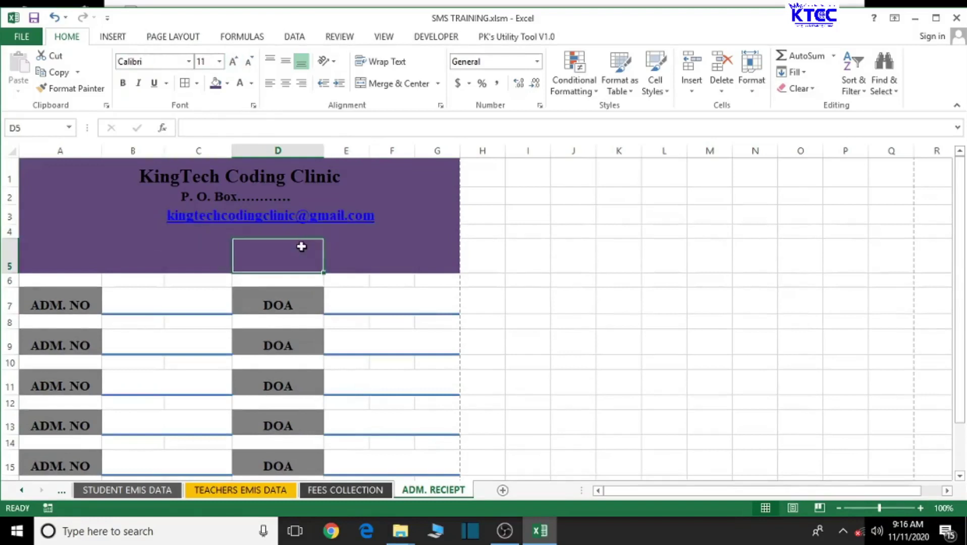
# Step: Merge and centre the e-mail address across A3:G3
pyautogui.moveTo(78, 216); pyautogui.dragTo(435, 211)
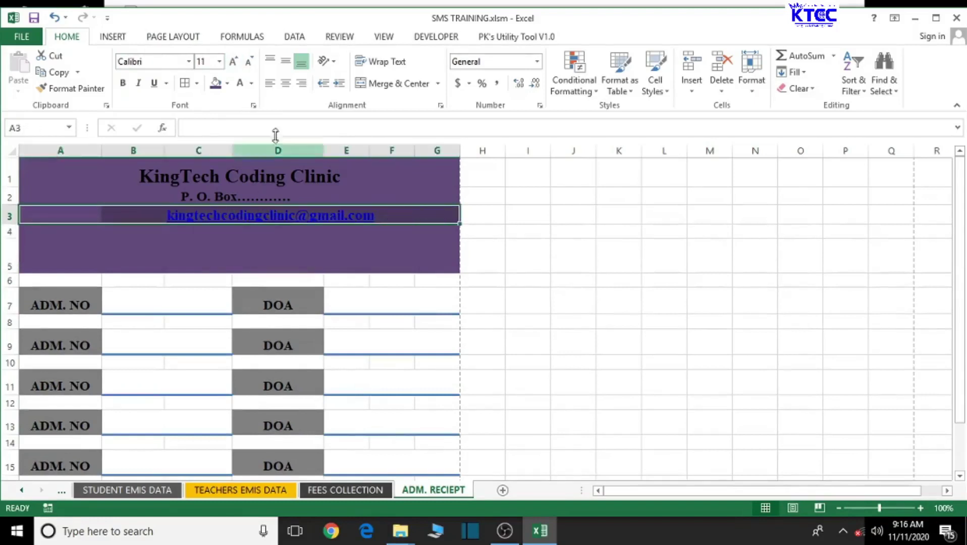
pyautogui.click(392, 82)
pyautogui.click(393, 83)
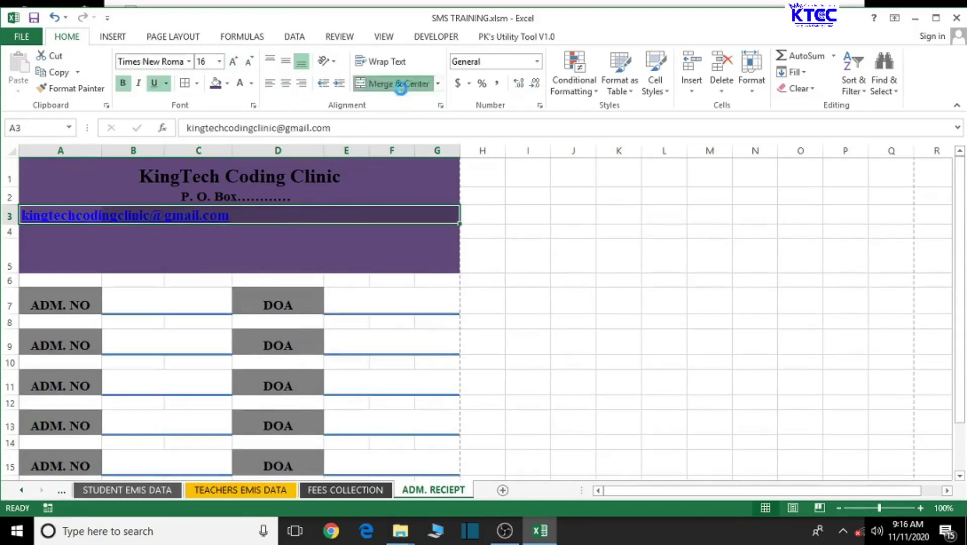
pyautogui.click(394, 82)
pyautogui.click(267, 253)
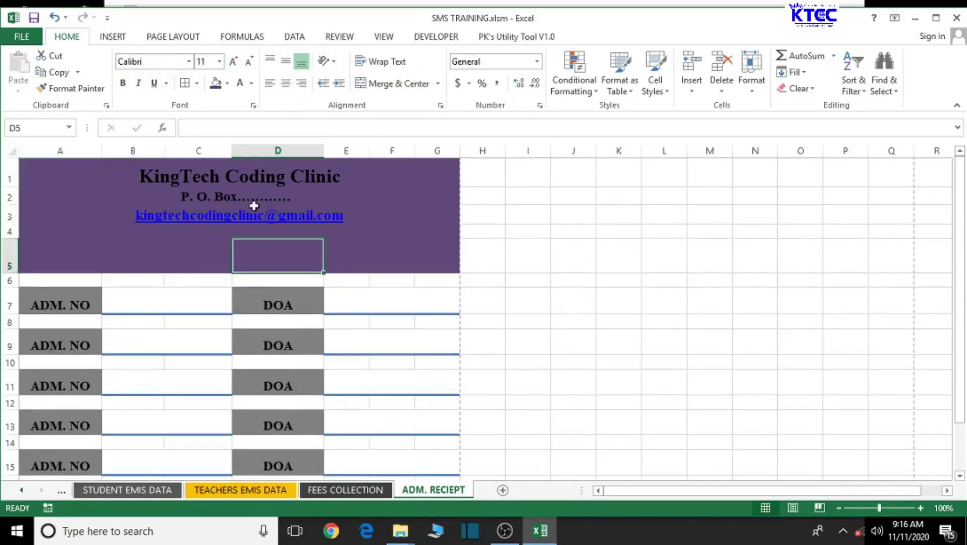
pyautogui.click(239, 199)
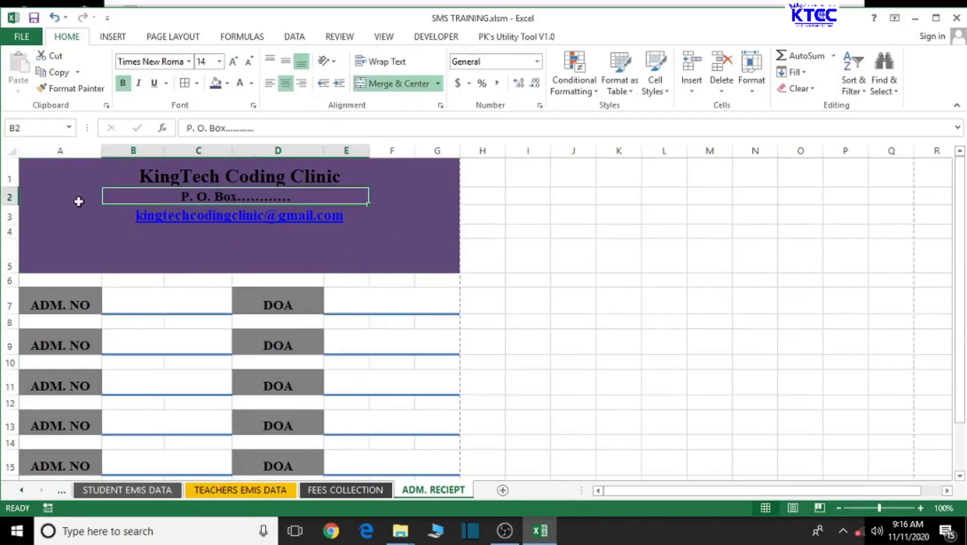
pyautogui.click(194, 241)
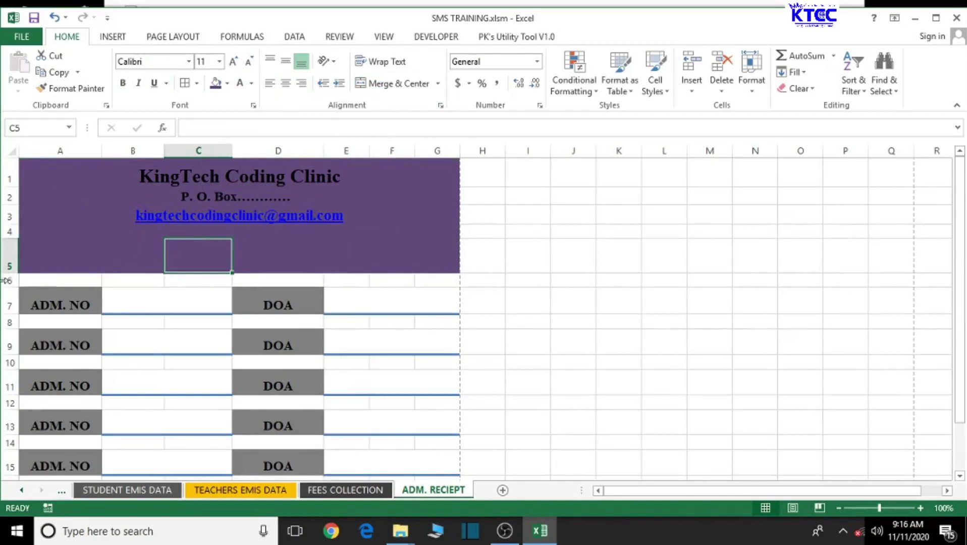
# Step: Shorten row 5 and type 'Official Admission Reciept' into C5
pyautogui.moveTo(3, 273); pyautogui.dragTo(4, 257)
pyautogui.click(200, 233)
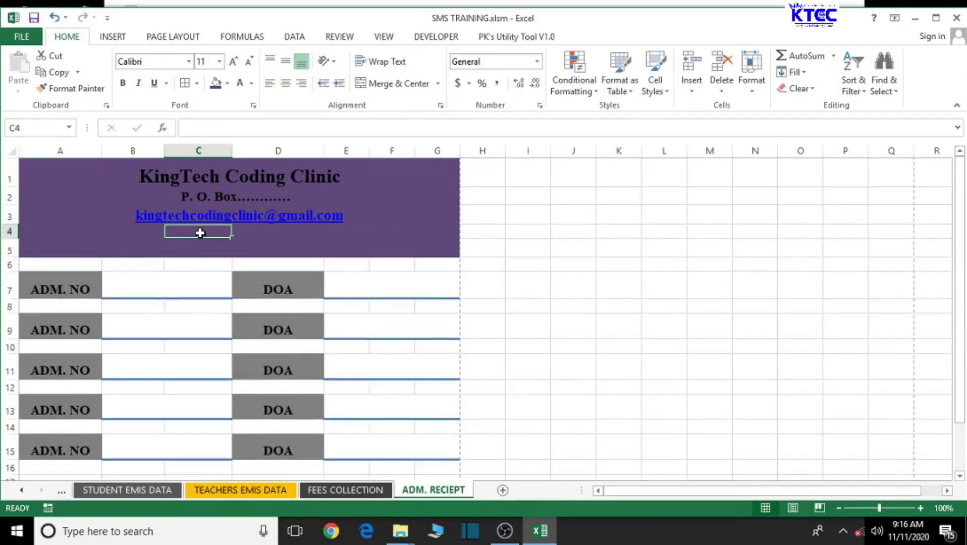
pyautogui.click(189, 247)
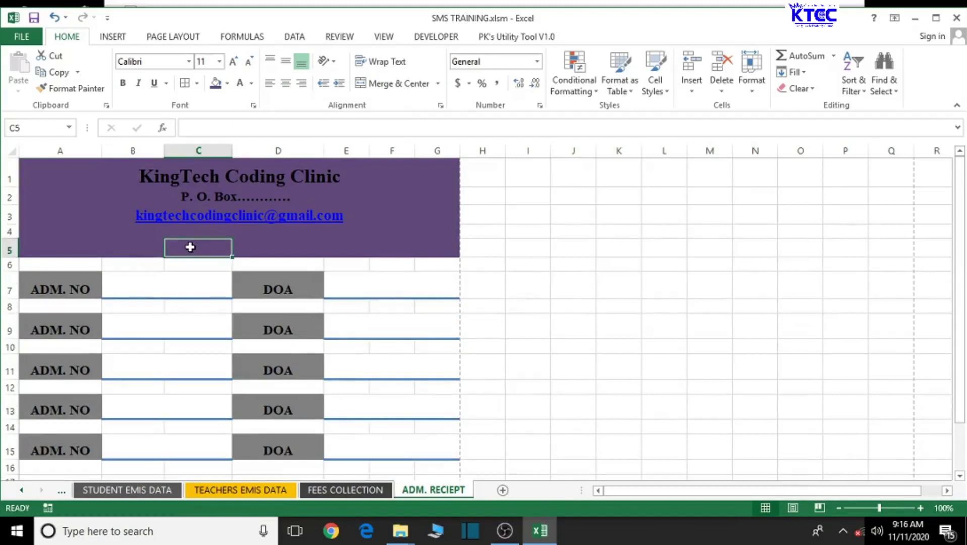
pyautogui.write('Official')
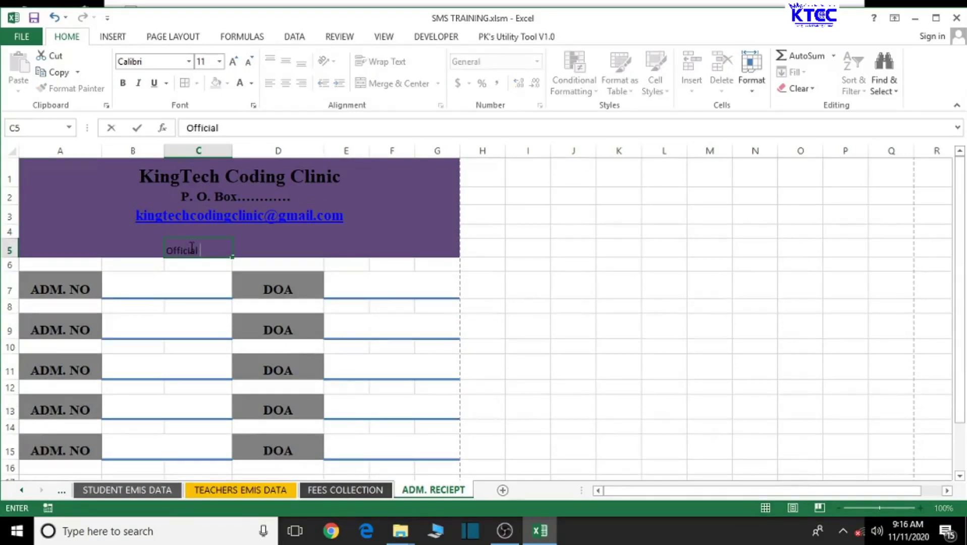
pyautogui.write(' Admission Reciept')
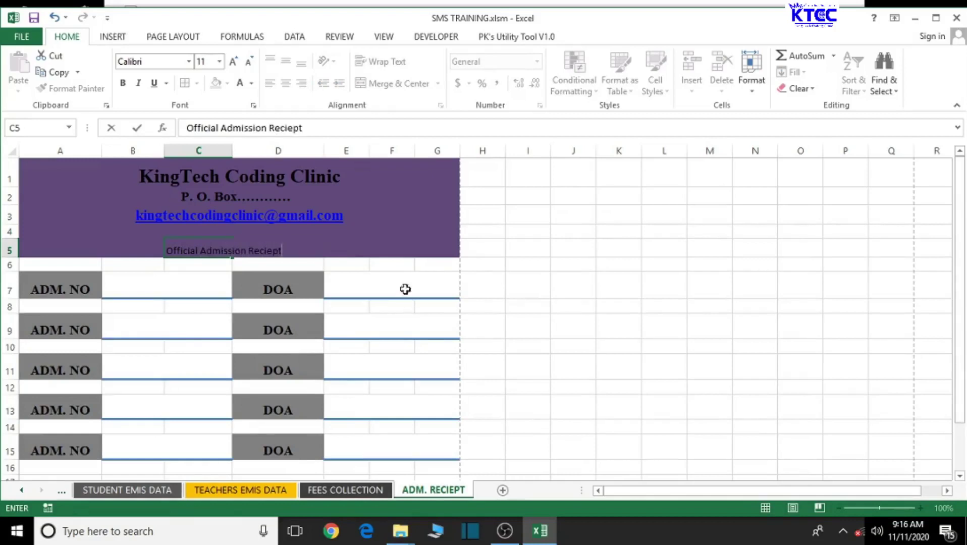
pyautogui.click(106, 230)
pyautogui.moveTo(100, 252); pyautogui.dragTo(431, 233)
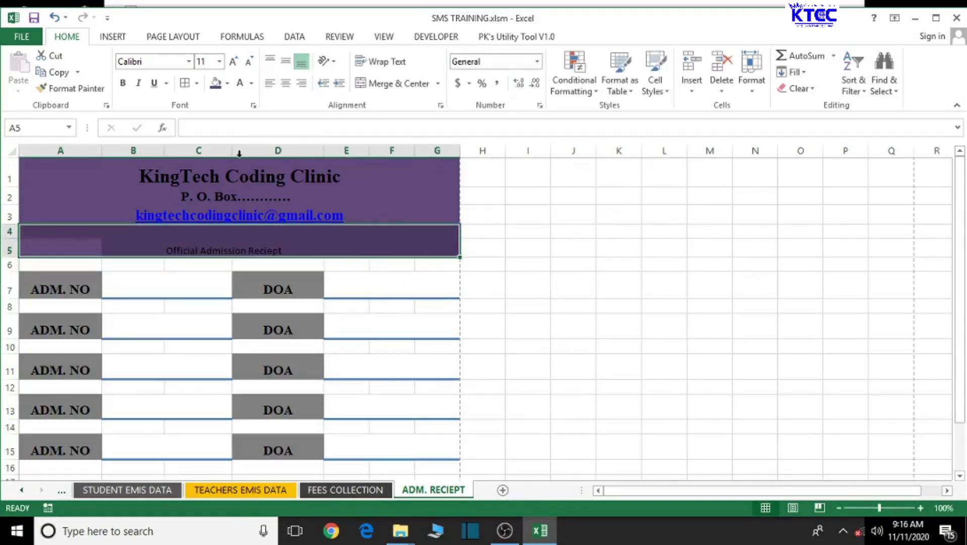
# Step: Merge and centre the title across A5:G5 and enlarge it to 20 pt
pyautogui.moveTo(63, 249); pyautogui.dragTo(427, 243)
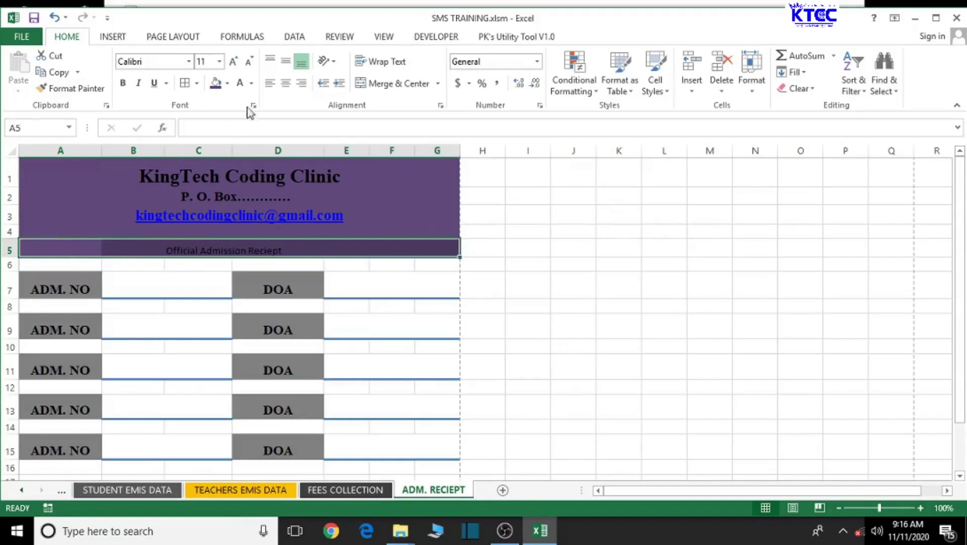
pyautogui.click(397, 85)
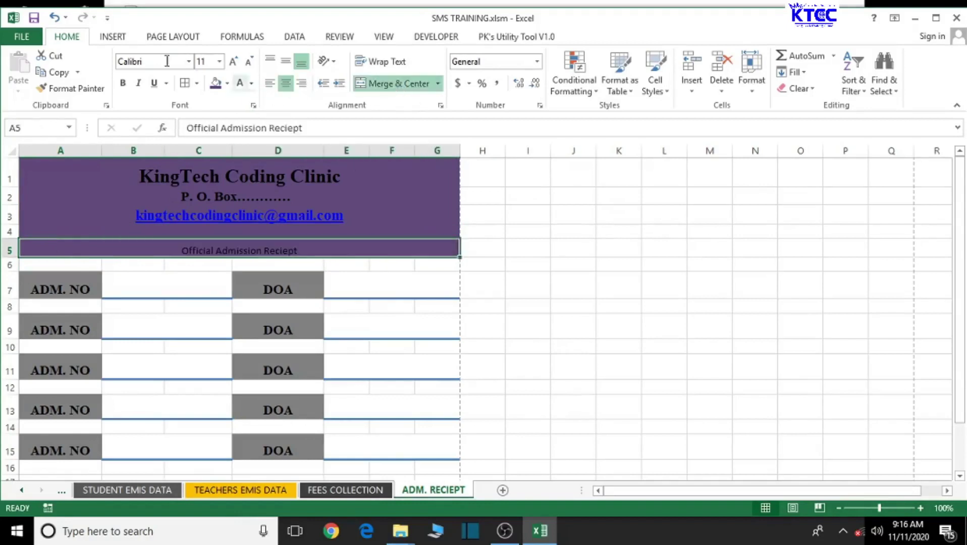
pyautogui.click(233, 63)
pyautogui.click(233, 63)
pyautogui.click(233, 63)
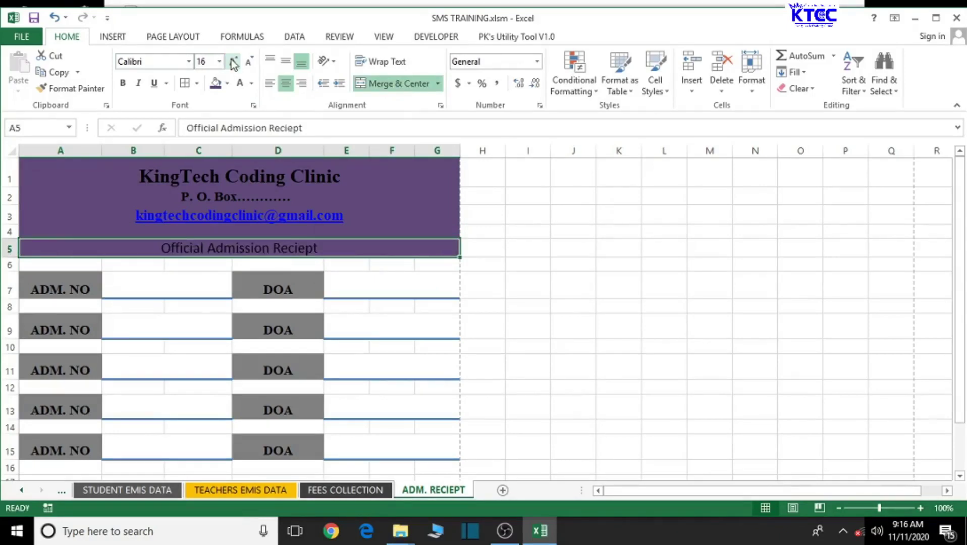
pyautogui.click(233, 62)
pyautogui.click(233, 63)
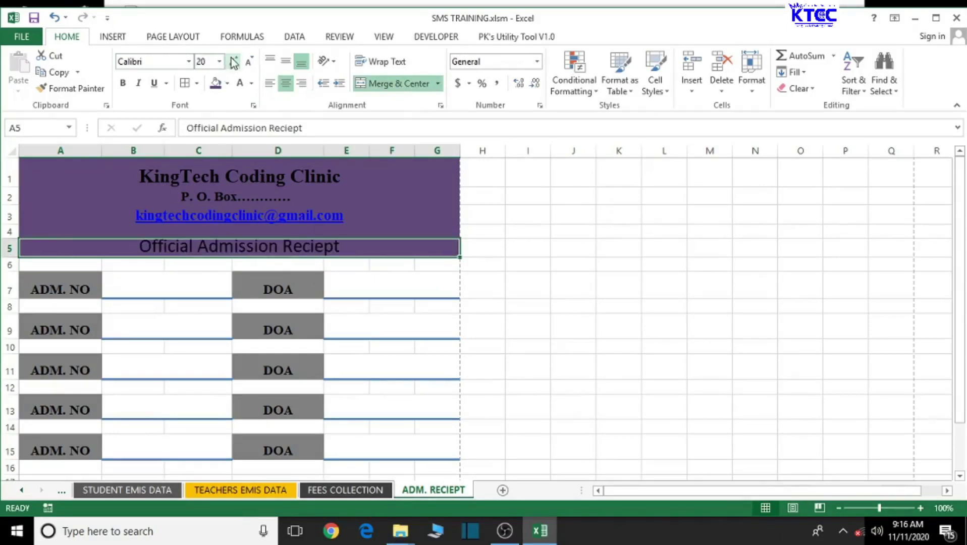
# Step: Make the title bold 24-point Times New Roman and drag row 5 taller
pyautogui.click(162, 61)
pyautogui.write('T')
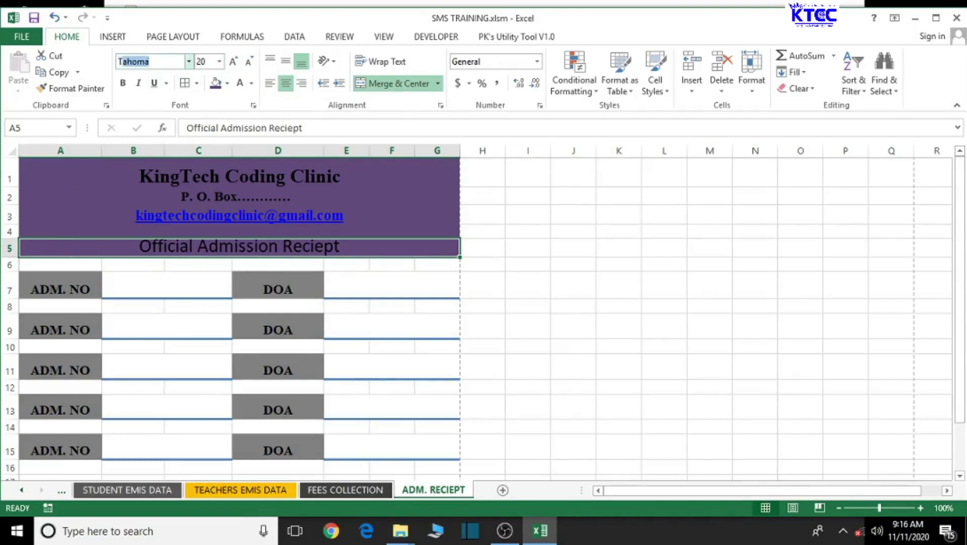
pyautogui.write('imes New R')
pyautogui.press('Return')
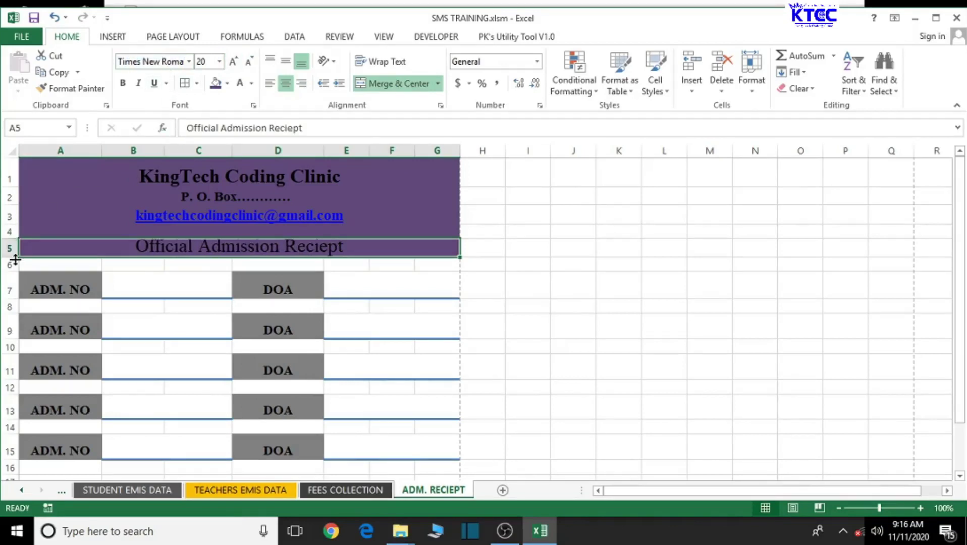
pyautogui.moveTo(15, 259); pyautogui.dragTo(11, 265)
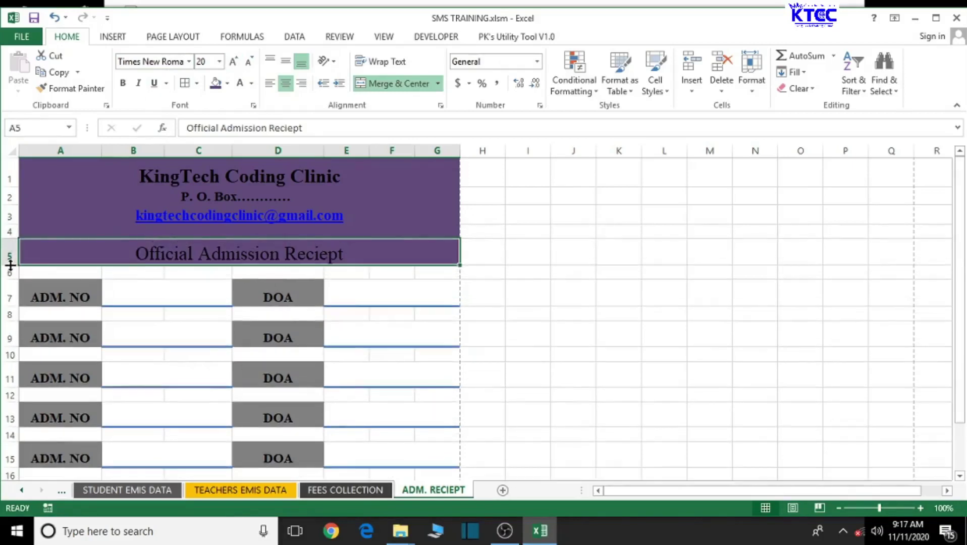
pyautogui.click(235, 64)
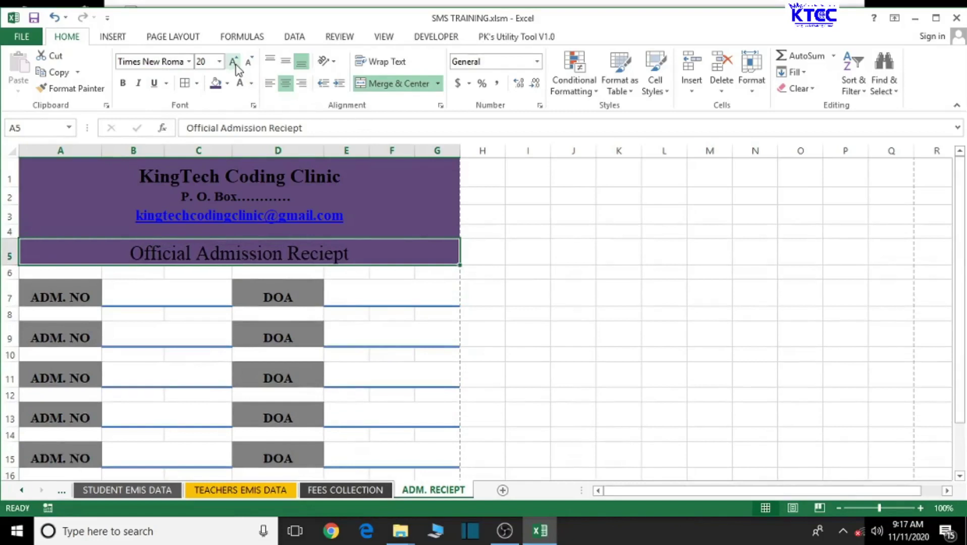
pyautogui.click(235, 65)
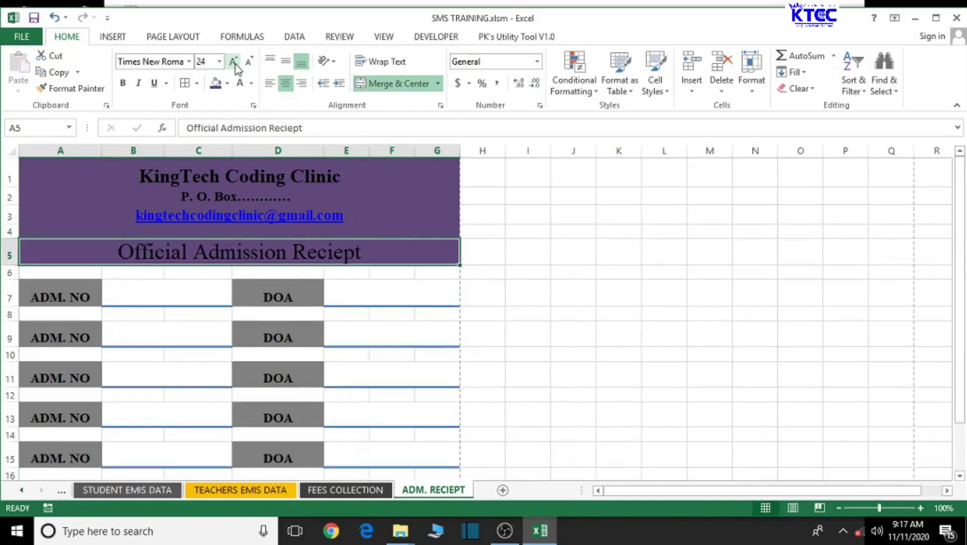
pyautogui.click(123, 83)
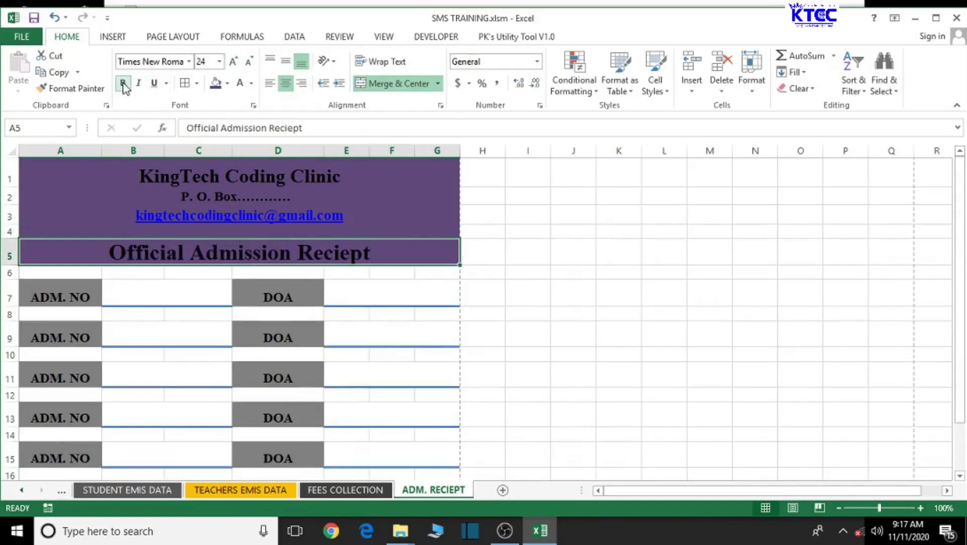
pyautogui.click(583, 296)
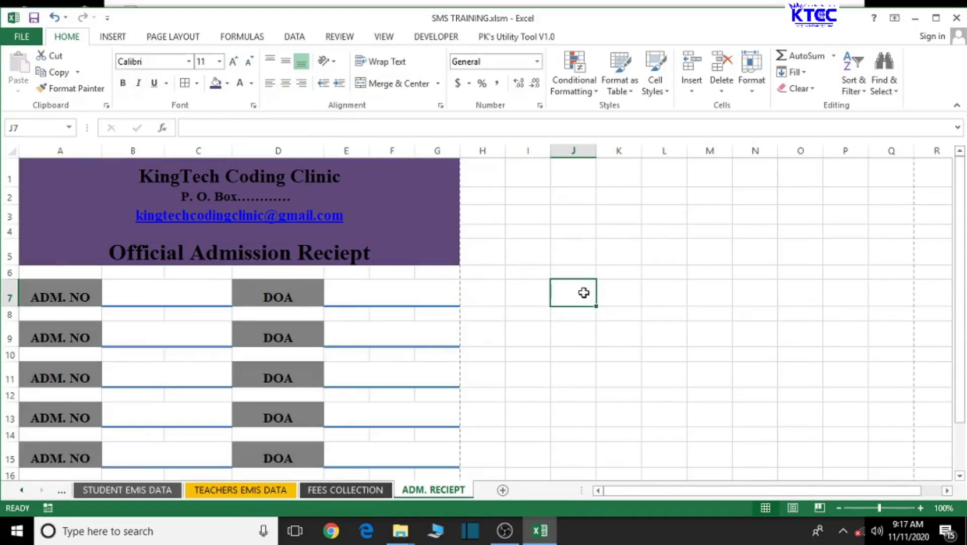
# Step: Shade the A1:G5 header block light red from the Fill Color palette
pyautogui.scroll(-2, 571, 314)
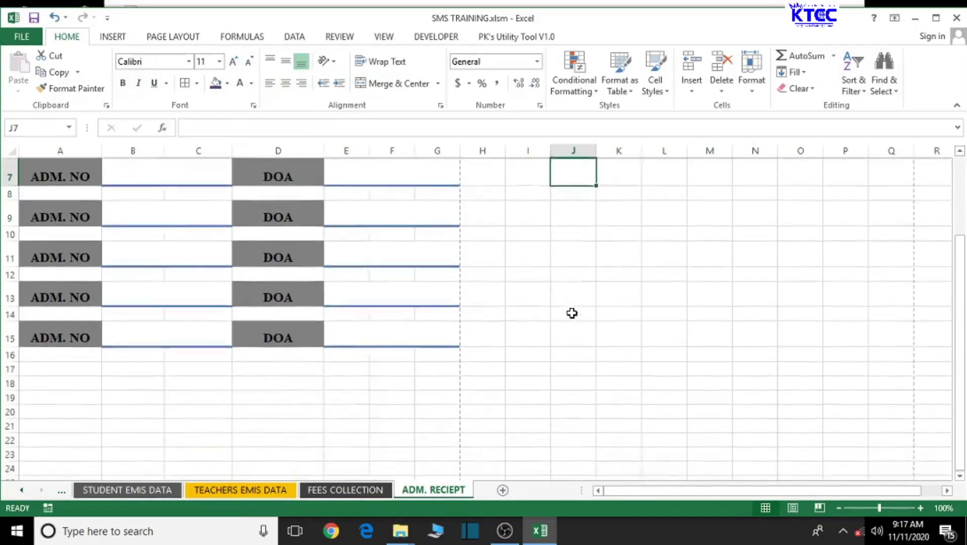
pyautogui.scroll(2, 572, 314)
pyautogui.click(396, 231)
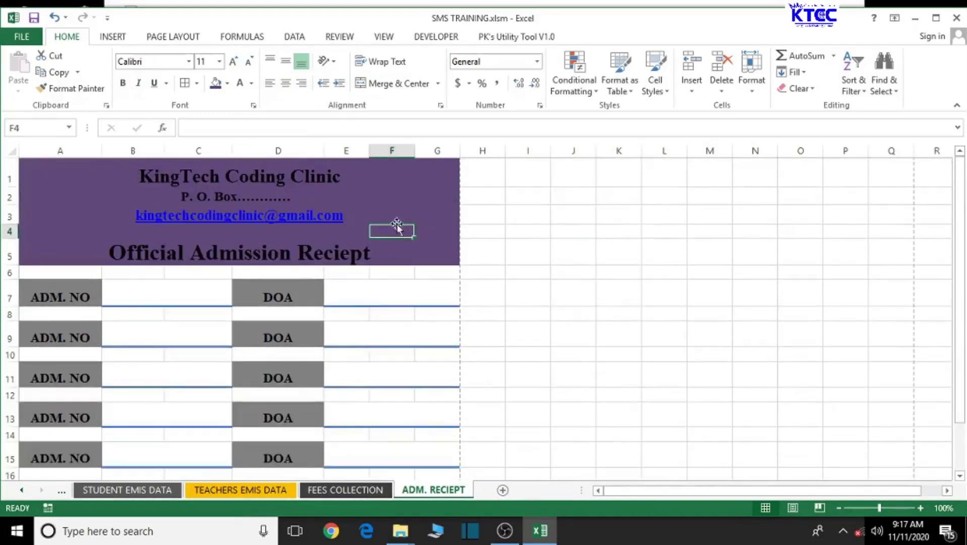
pyautogui.moveTo(42, 179); pyautogui.dragTo(28, 244)
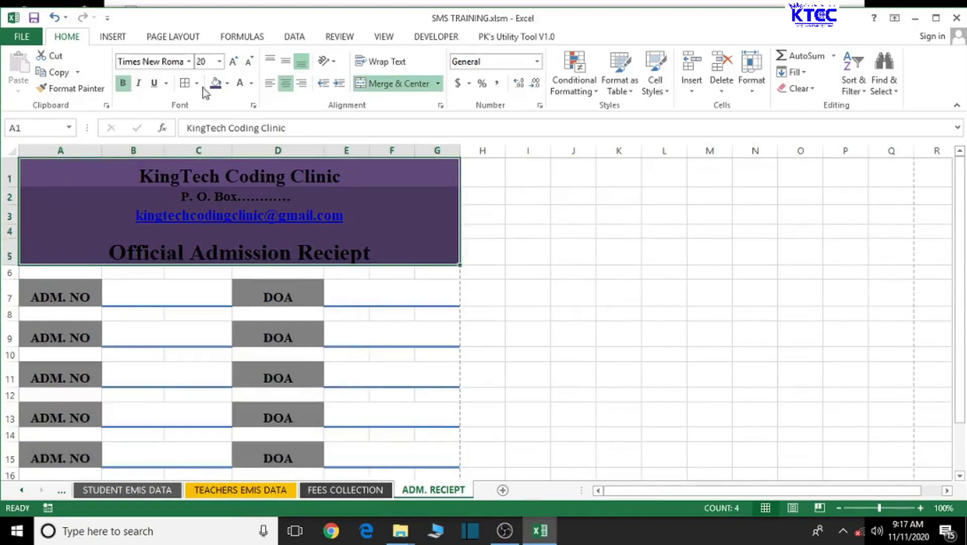
pyautogui.click(227, 84)
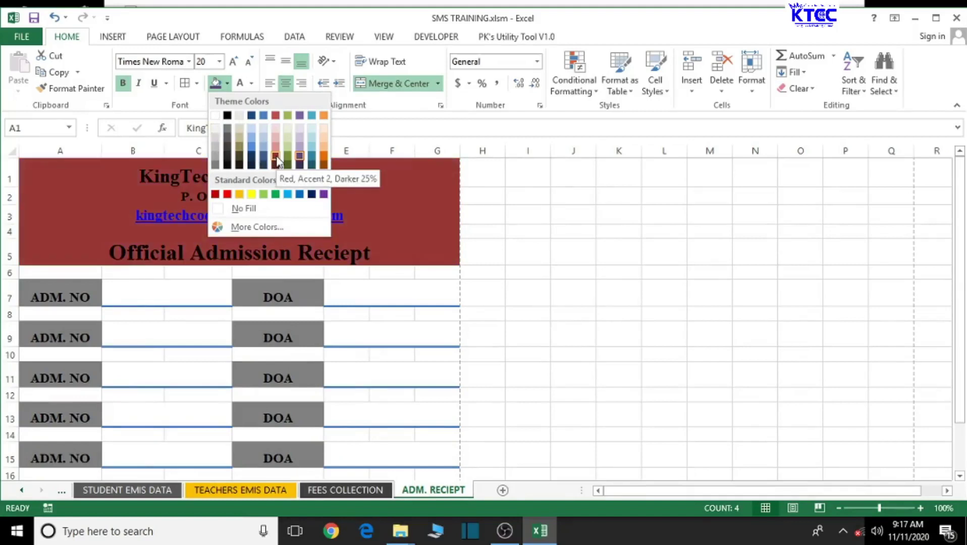
pyautogui.click(277, 157)
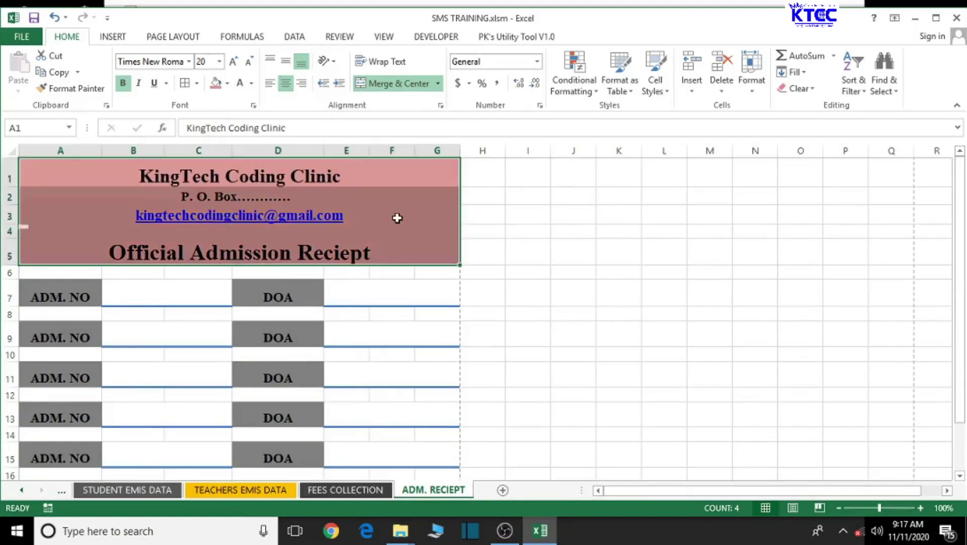
pyautogui.click(395, 216)
pyautogui.click(591, 293)
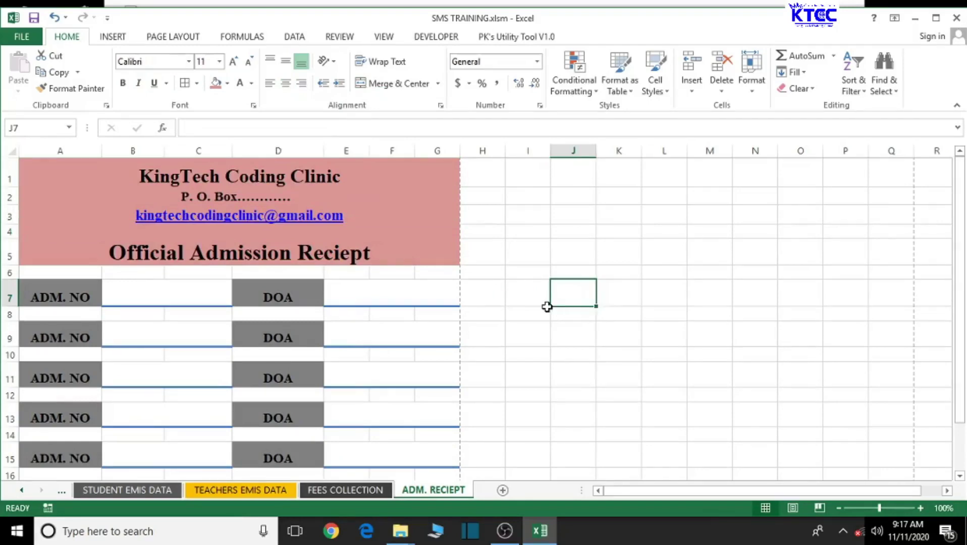
pyautogui.scroll(-1, 547, 307)
pyautogui.scroll(1, 546, 307)
pyautogui.scroll(-1, 544, 306)
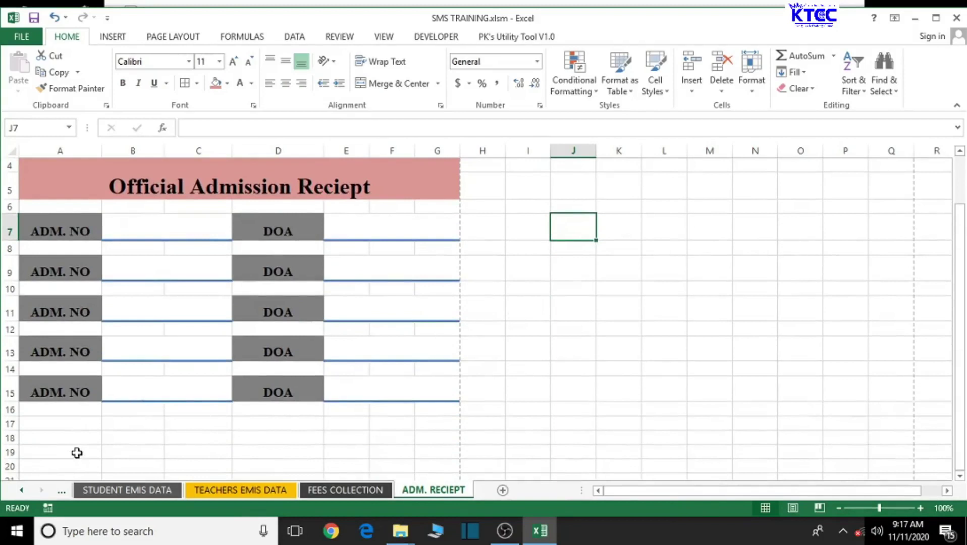
# Step: Enter HEADTEACHER'S SIGNATURE in cell A18, then select A18:B18
pyautogui.moveTo(32, 439); pyautogui.dragTo(128, 442)
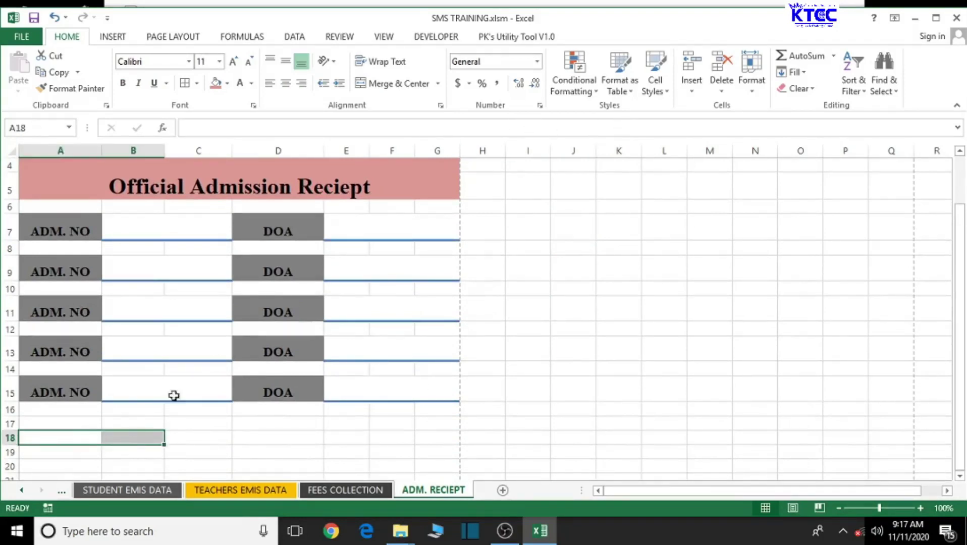
pyautogui.click(56, 437)
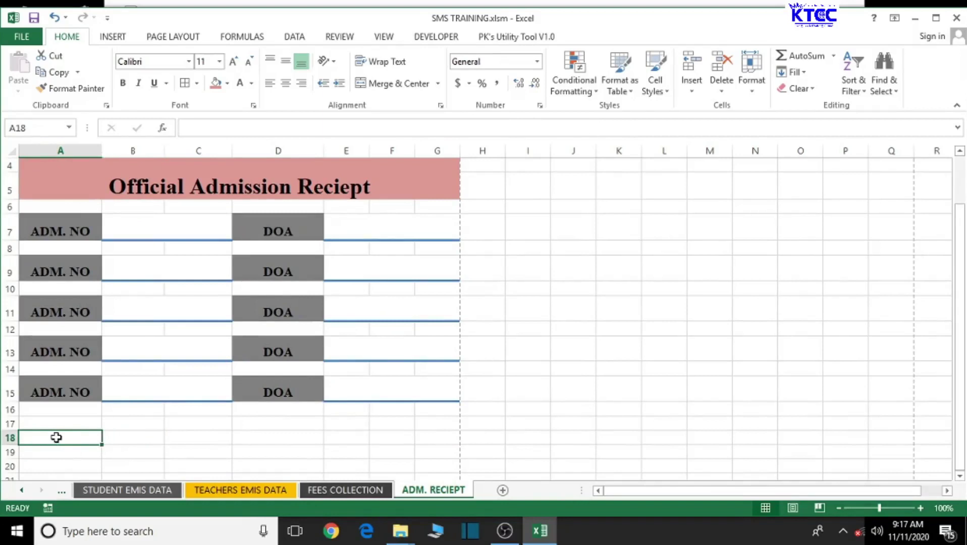
pyautogui.write('H')
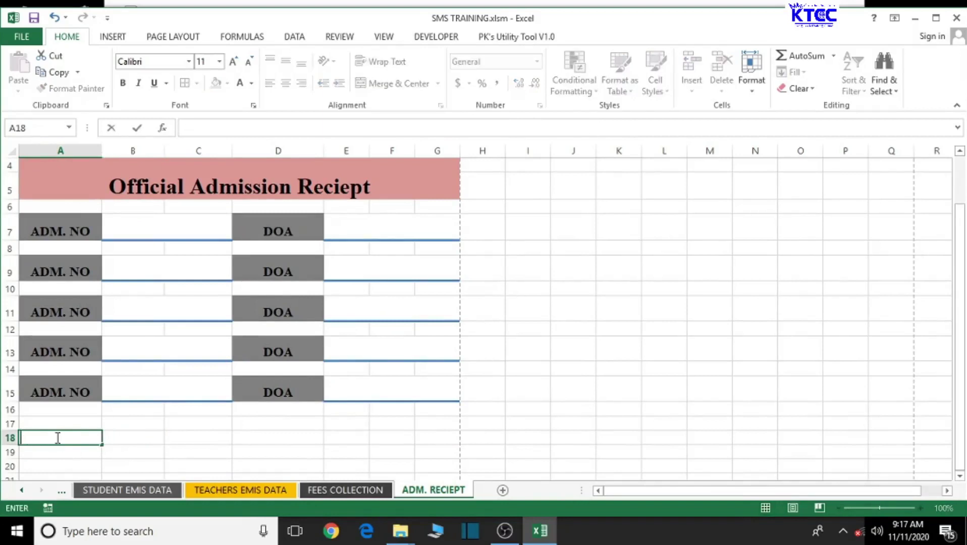
pyautogui.write('EADTEACH')
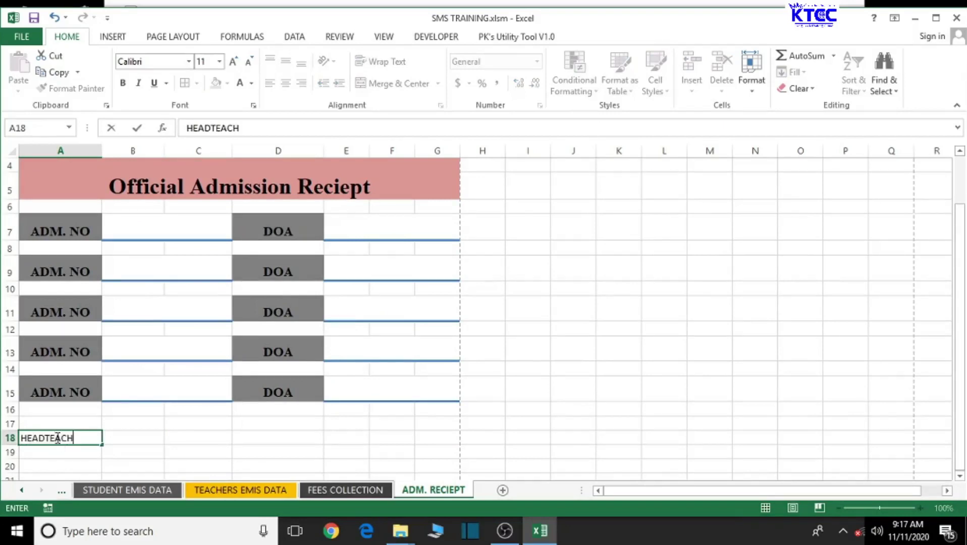
pyautogui.write("ER'S SIGNAT")
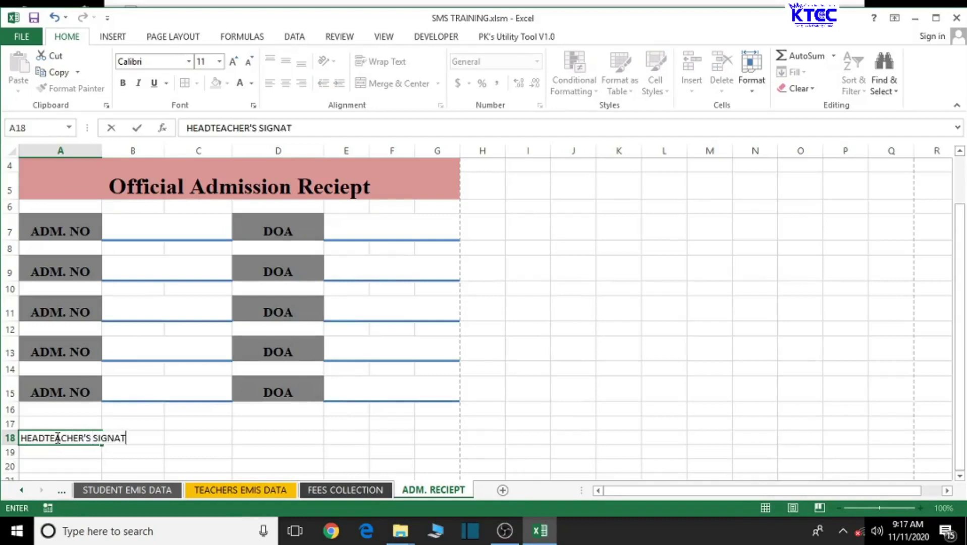
pyautogui.write('URE')
pyautogui.click(267, 449)
pyautogui.moveTo(97, 444); pyautogui.dragTo(141, 439)
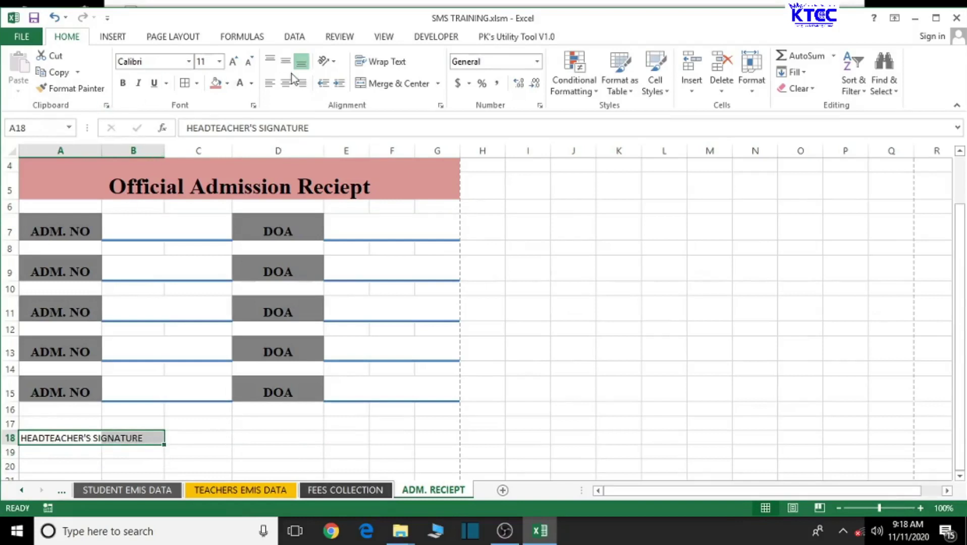
# Step: Merge A18:B18 and make the label bold 10-point Times New Roman
pyautogui.click(391, 83)
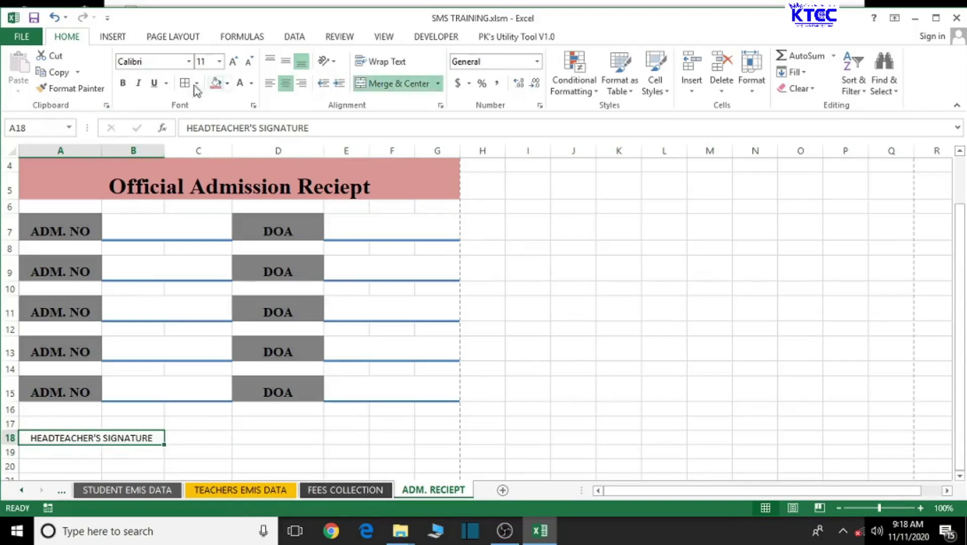
pyautogui.click(163, 61)
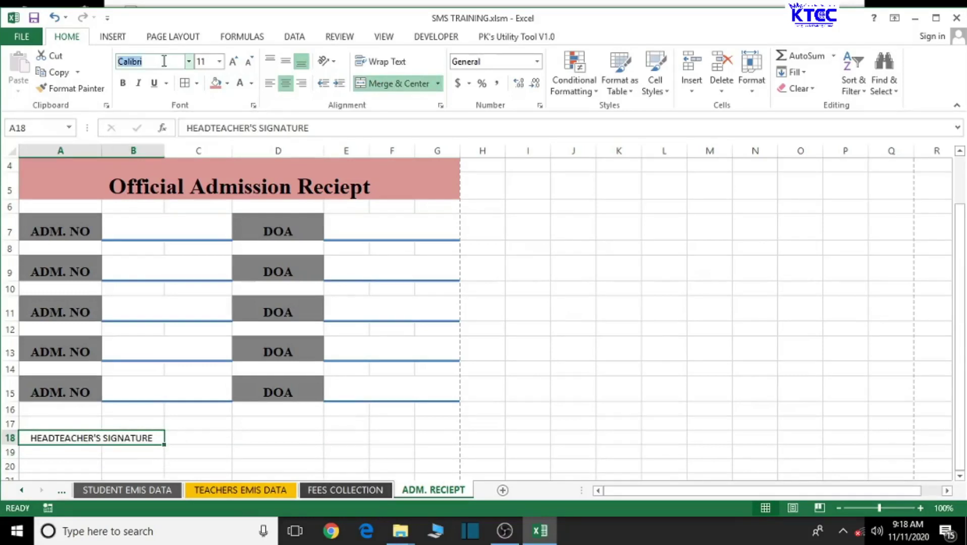
pyautogui.write('Ti')
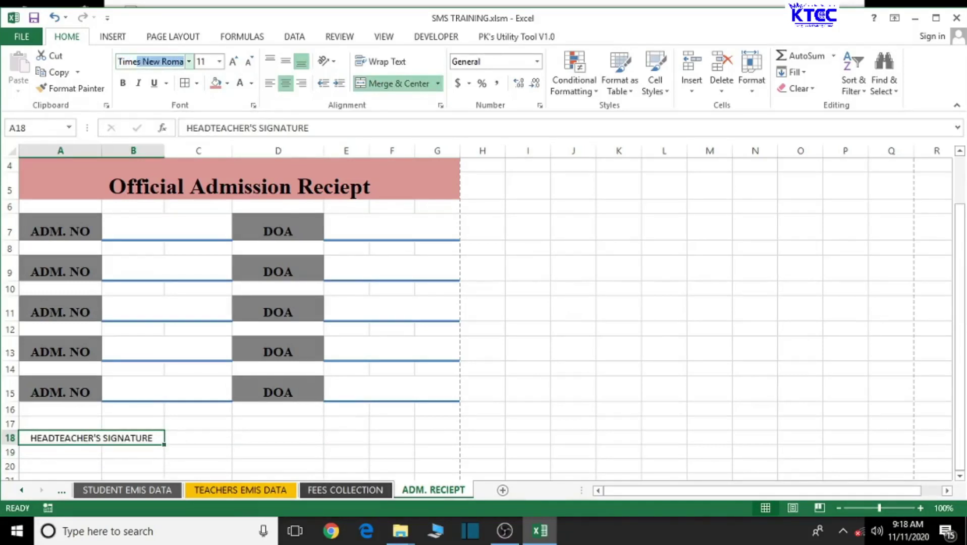
pyautogui.write('me')
pyautogui.press('Return')
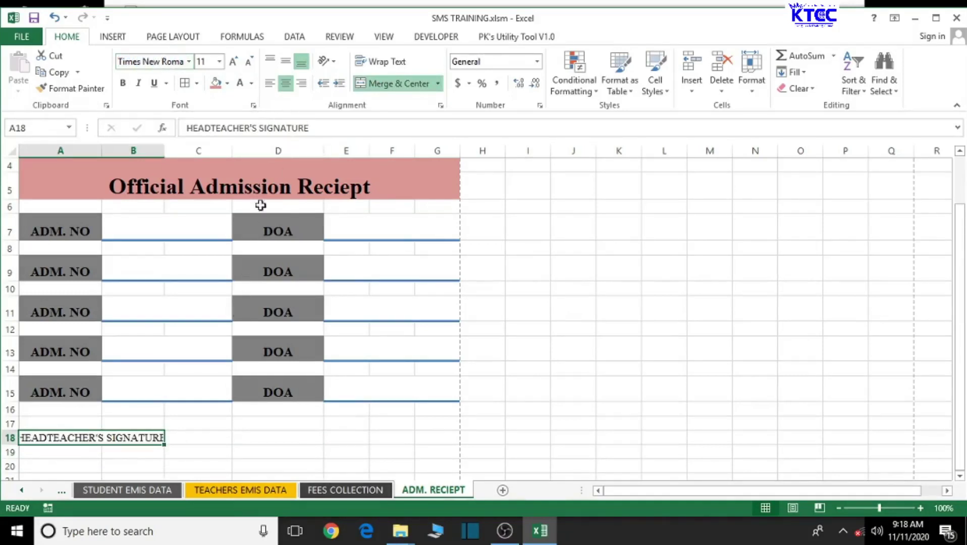
pyautogui.click(248, 63)
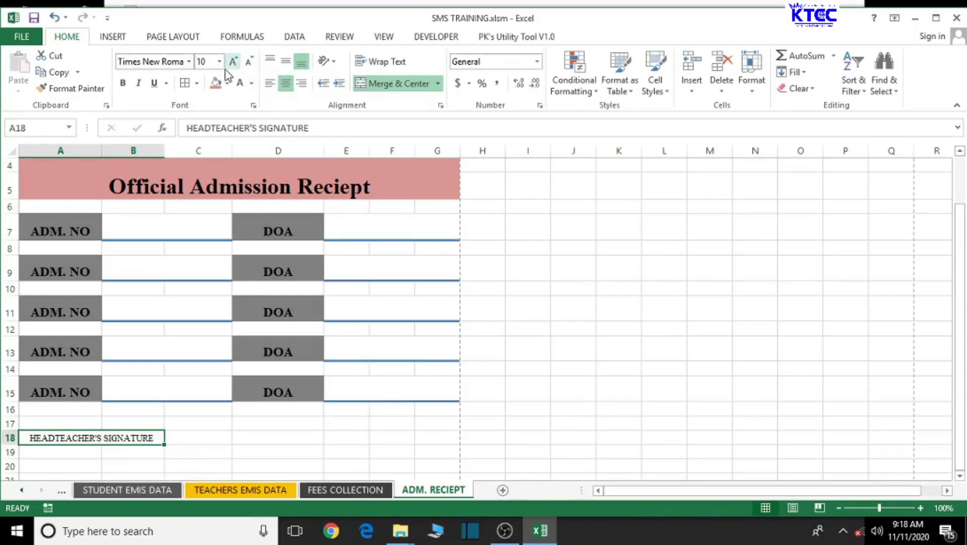
pyautogui.click(123, 84)
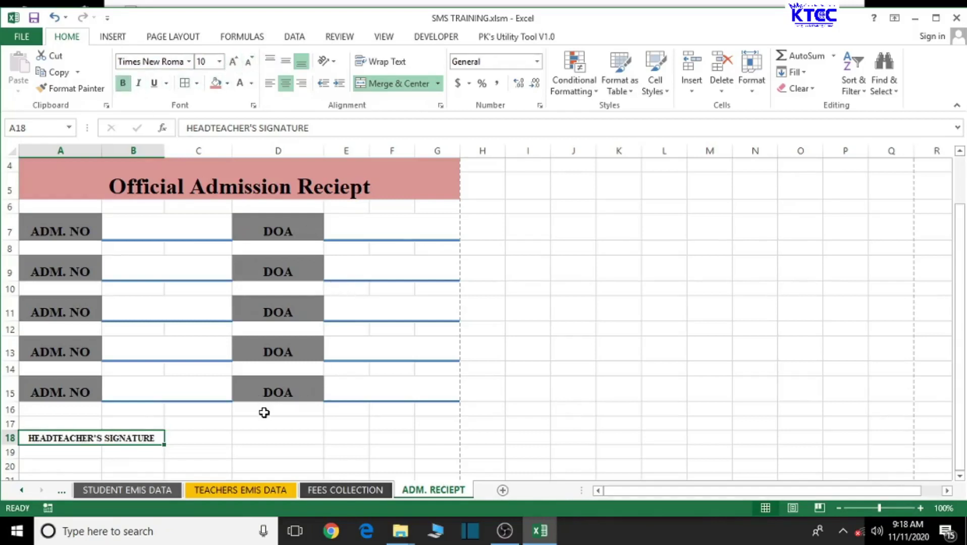
# Step: Merge A19:B20 into one centred cell beneath the signature label
pyautogui.scroll(-1, 264, 413)
pyautogui.click(255, 426)
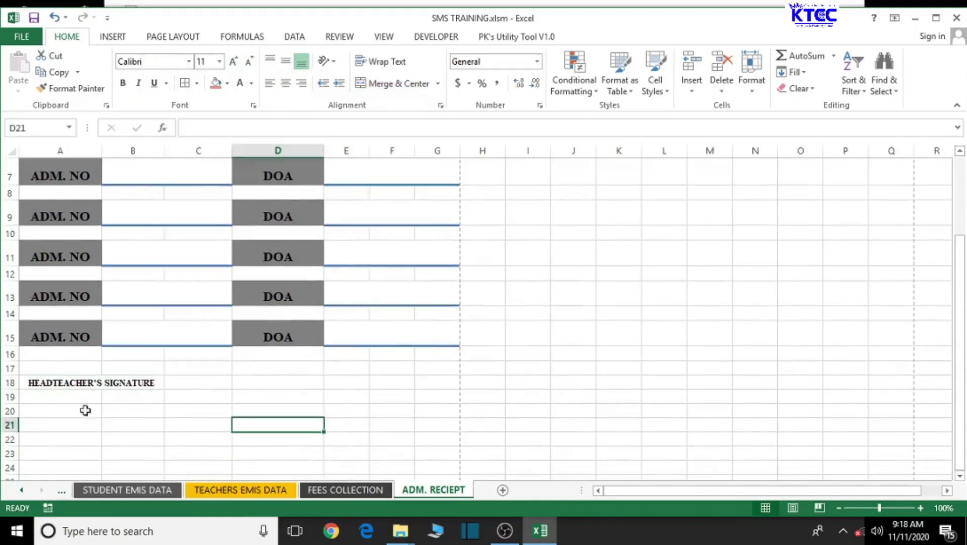
pyautogui.moveTo(35, 396); pyautogui.dragTo(137, 412)
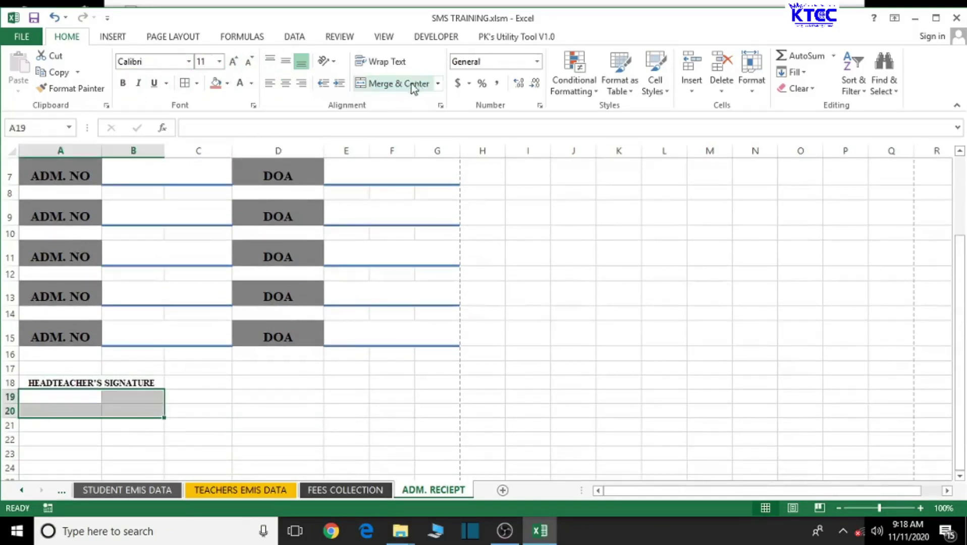
pyautogui.click(389, 83)
pyautogui.click(295, 386)
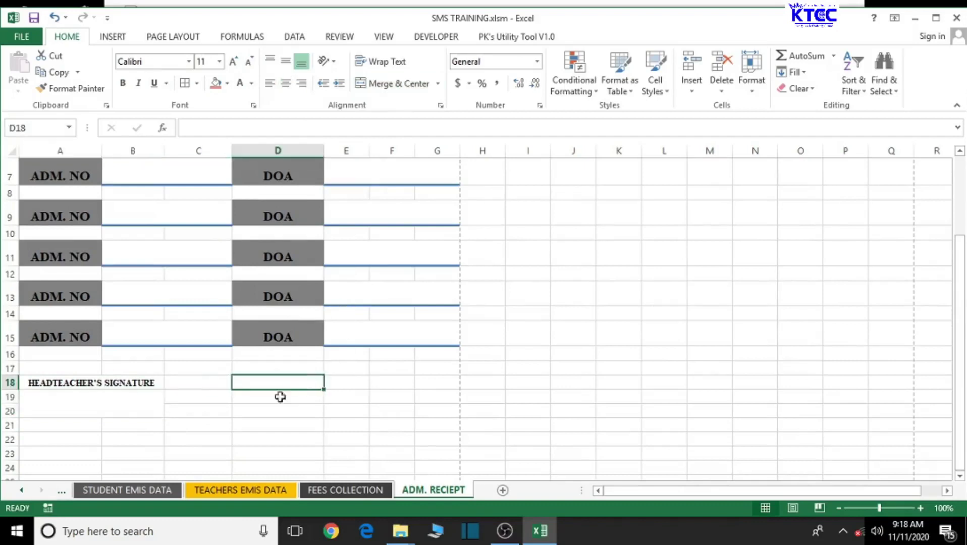
pyautogui.click(105, 406)
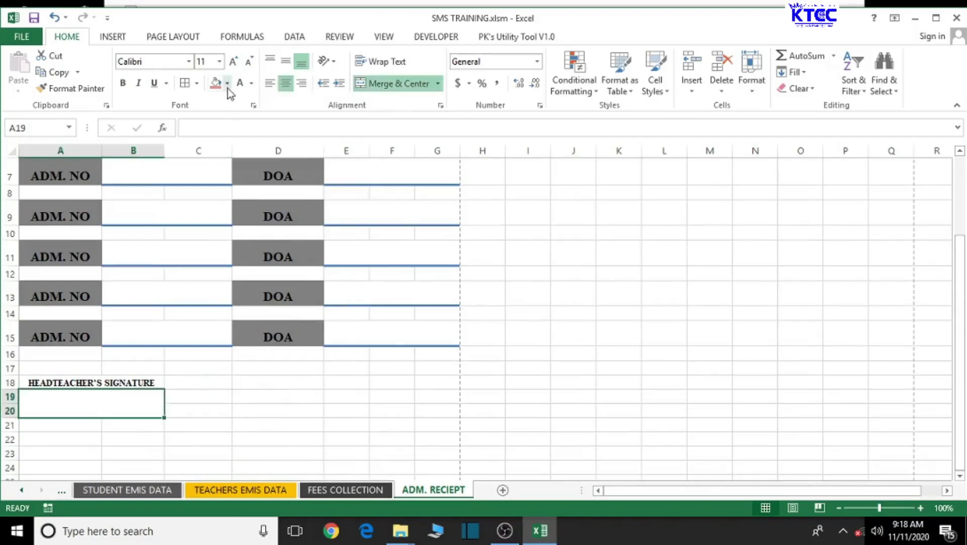
# Step: Apply Top and Thick Bottom Border to the merged A19:B20 box
pyautogui.click(198, 85)
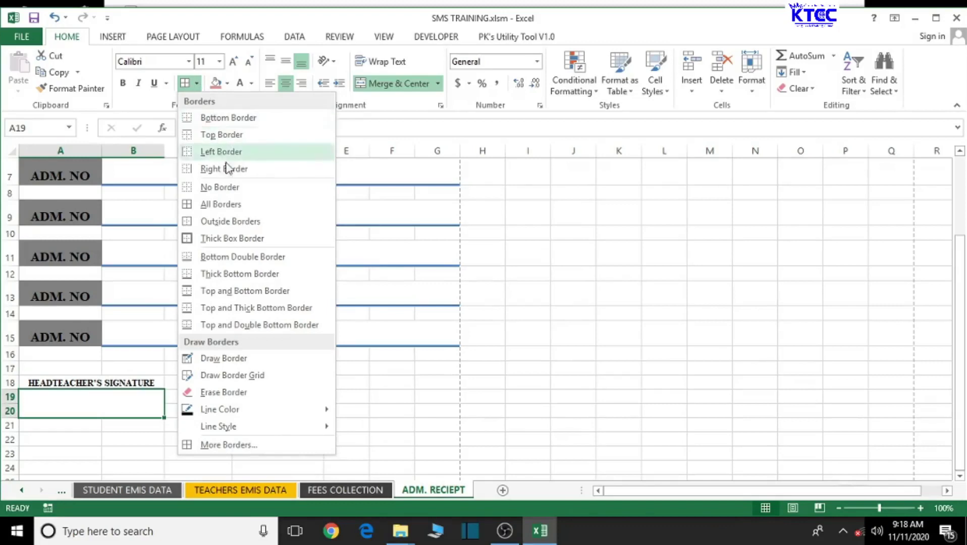
pyautogui.click(239, 310)
pyautogui.click(257, 450)
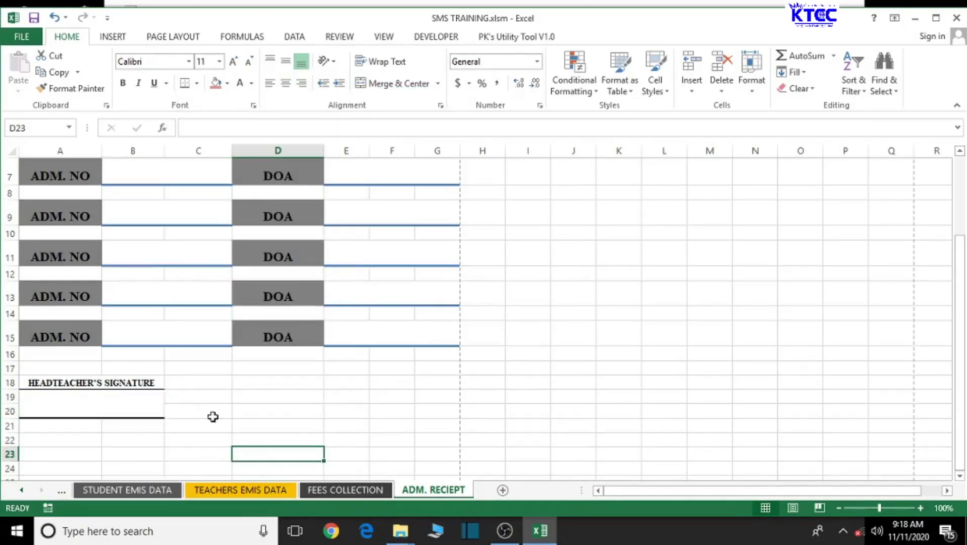
# Step: Copy the A18:B20 signature block and paste it at D18 with source column widths
pyautogui.moveTo(24, 383); pyautogui.dragTo(82, 407)
pyautogui.hotkey('ctrl', 'c')
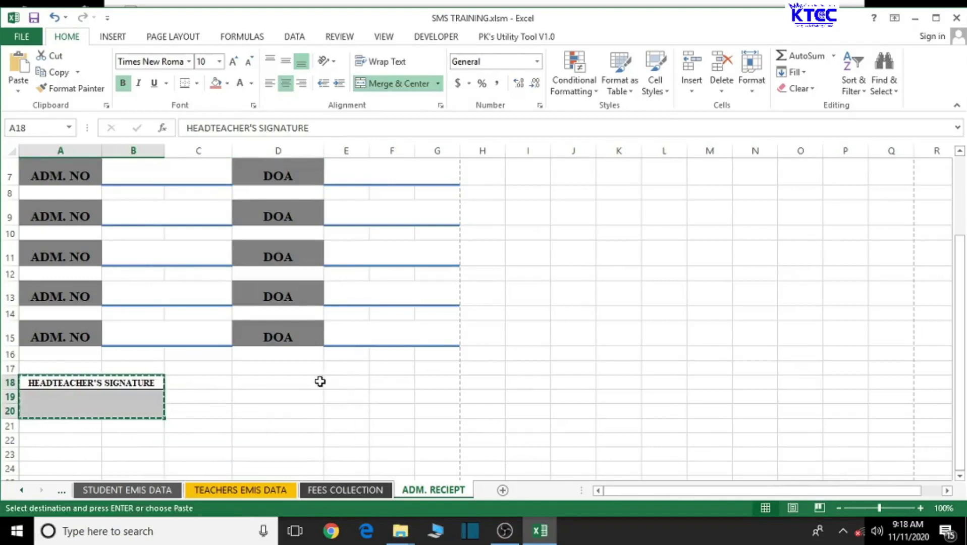
pyautogui.click(309, 382)
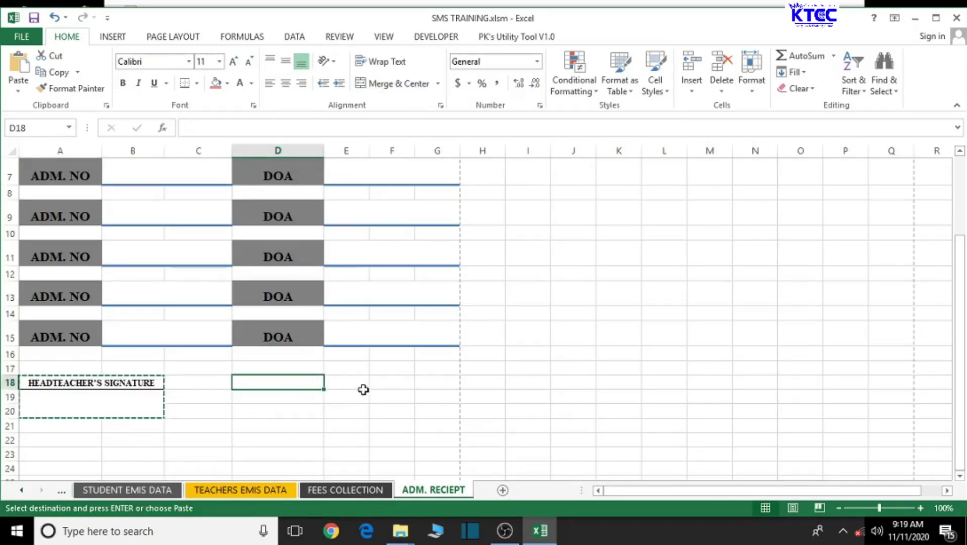
pyautogui.hotkey('ctrl', 'v')
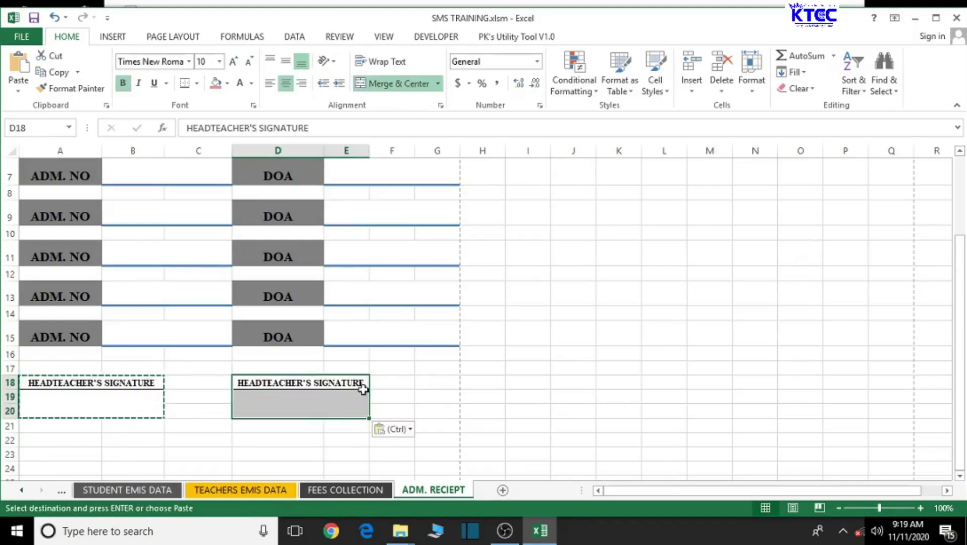
pyautogui.click(410, 429)
pyautogui.click(407, 336)
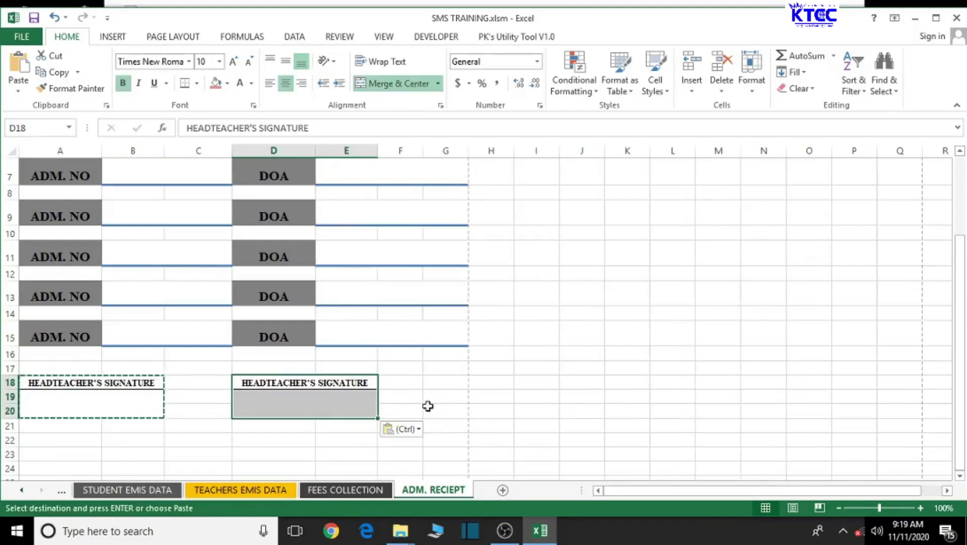
# Step: Undo the column-width paste and redo the plain paste of the block into D18
pyautogui.scroll(2, 496, 386)
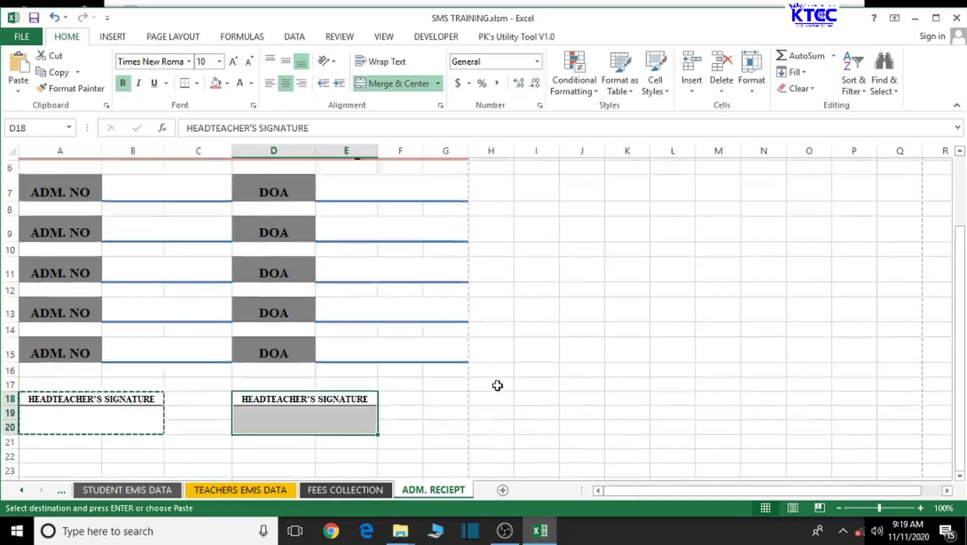
pyautogui.scroll(-2, 500, 385)
pyautogui.scroll(2, 499, 384)
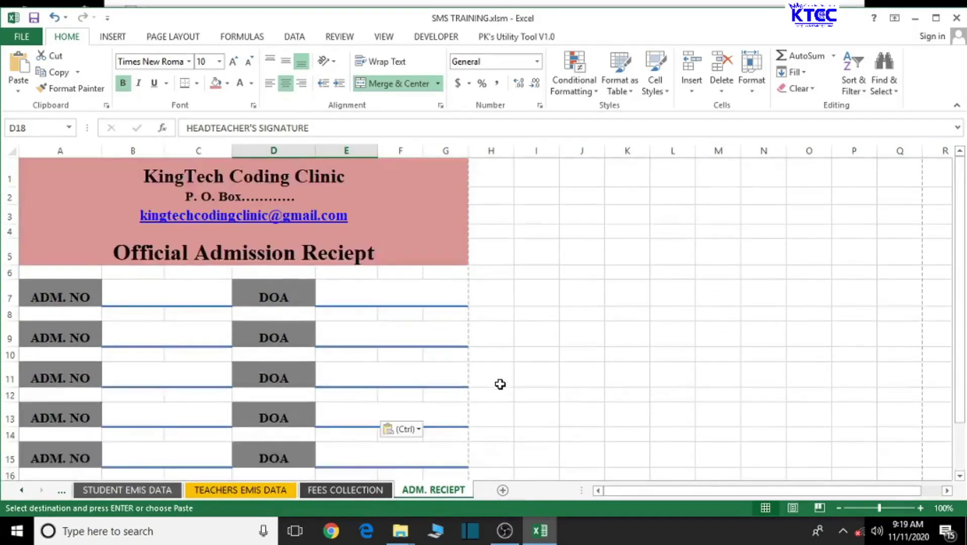
pyautogui.scroll(-2, 499, 384)
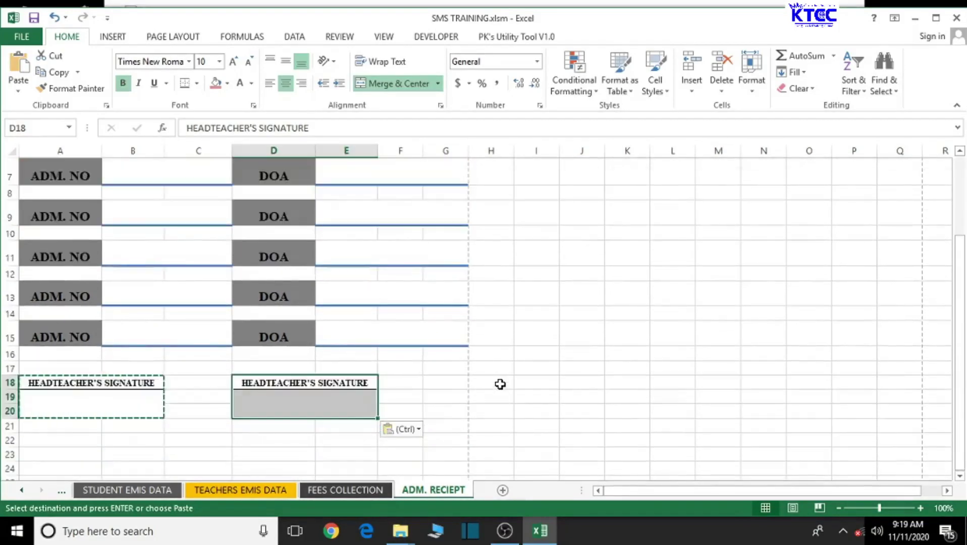
pyautogui.click(54, 18)
pyautogui.click(54, 17)
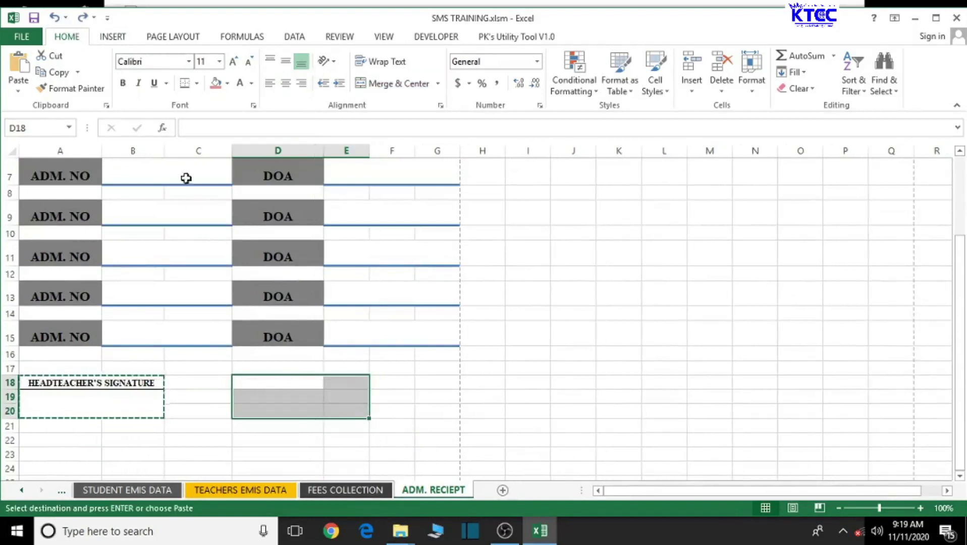
pyautogui.click(83, 17)
pyautogui.click(399, 425)
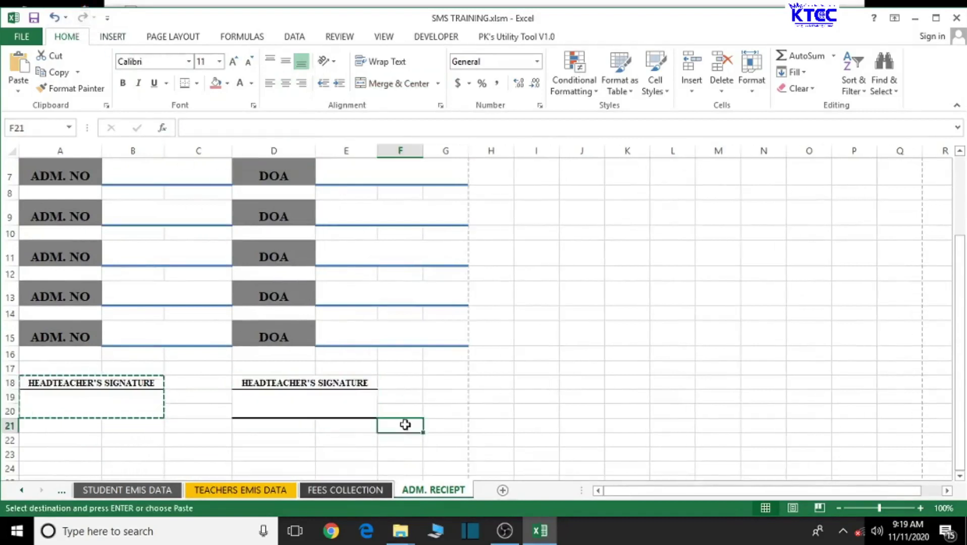
pyautogui.scroll(2, 464, 401)
pyautogui.scroll(-2, 425, 411)
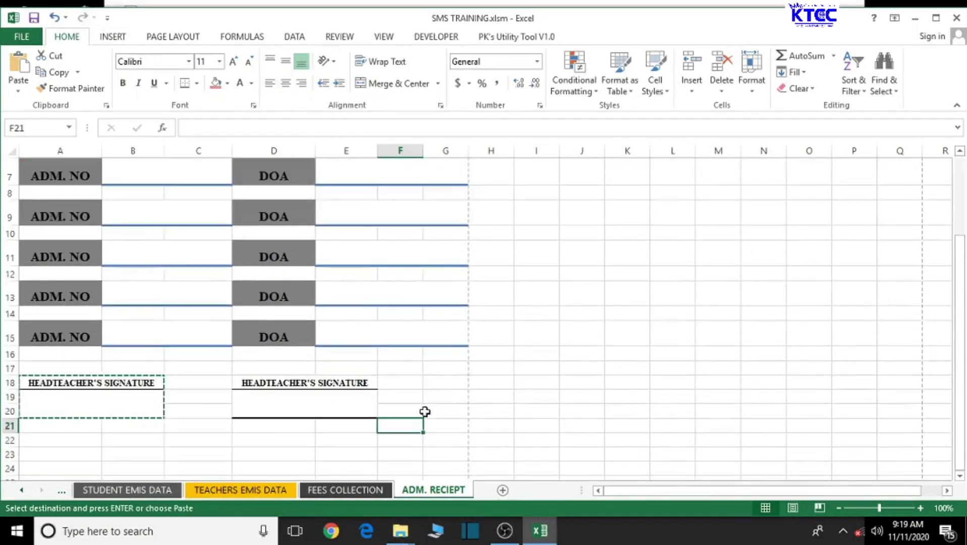
pyautogui.press('Escape')
pyautogui.click(337, 440)
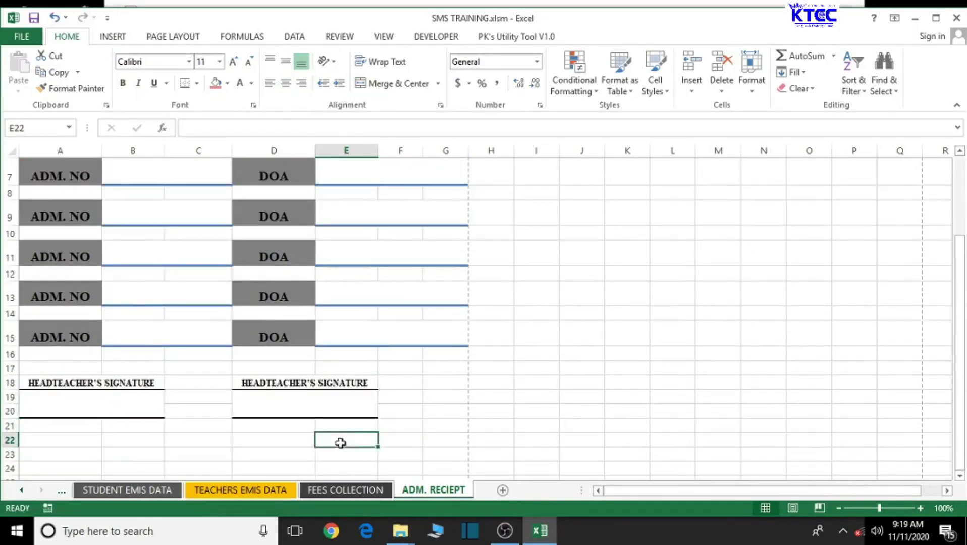
pyautogui.click(355, 408)
pyautogui.press('Right')
pyautogui.click(523, 395)
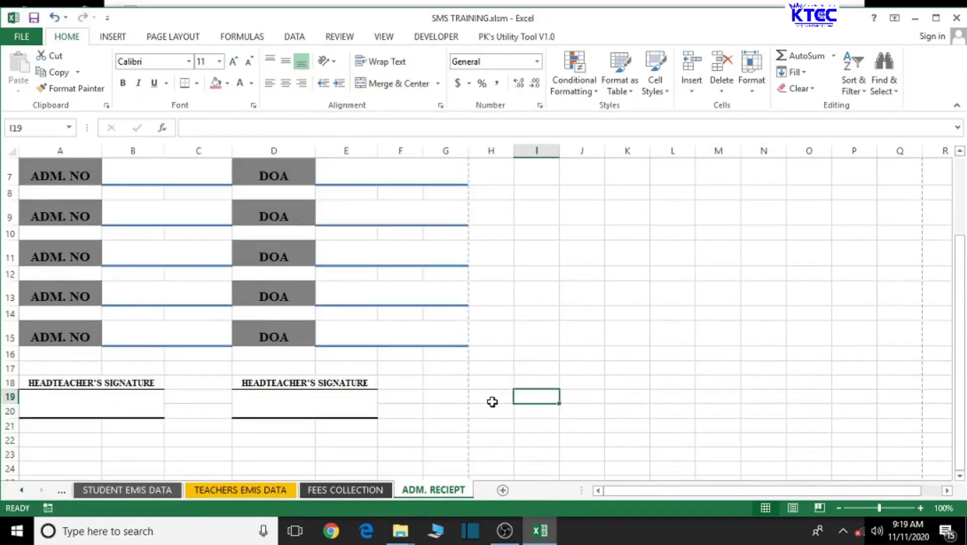
pyautogui.scroll(2, 492, 401)
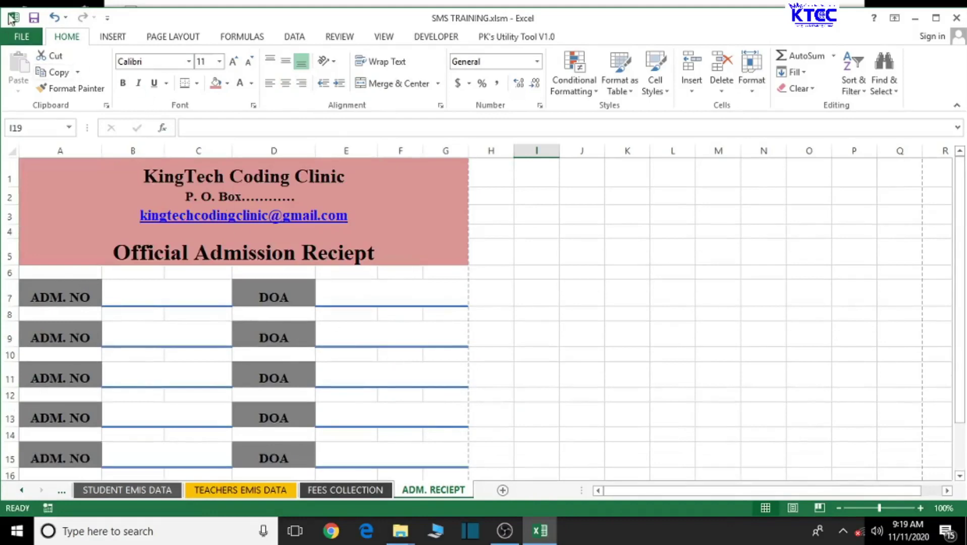
# Step: Check the receipt's print preview and return to the sheet
pyautogui.click(22, 37)
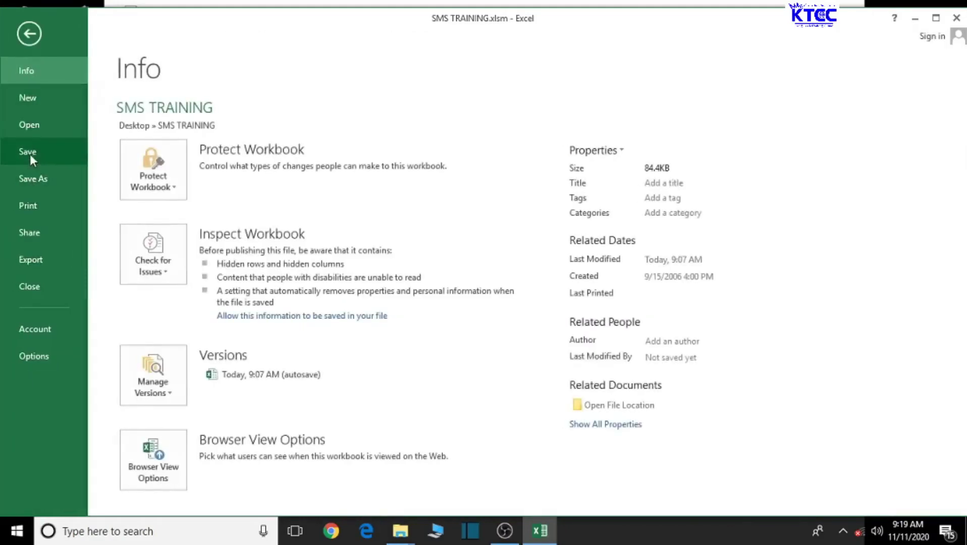
pyautogui.click(35, 206)
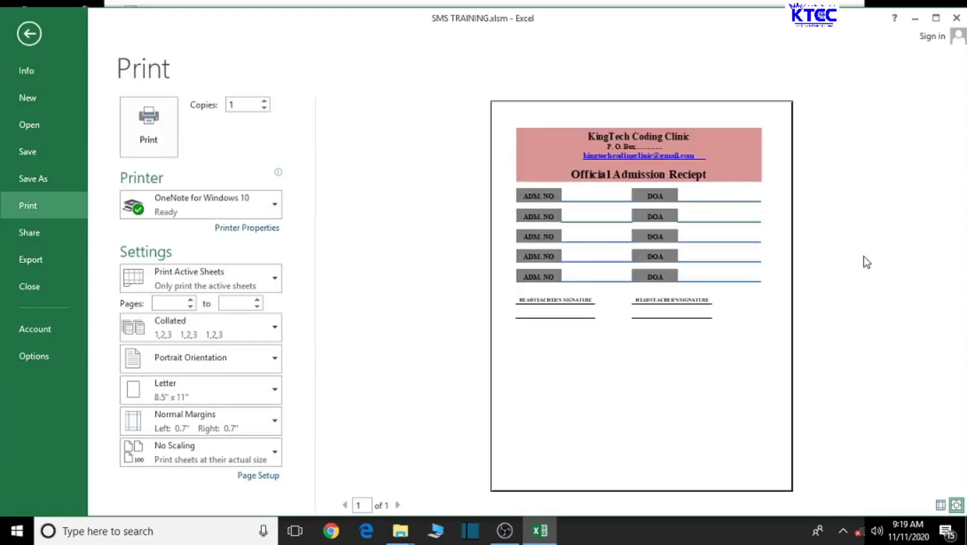
pyautogui.click(29, 34)
# Step: Drag row 18 taller to space out the signature section
pyautogui.scroll(-2, 281, 252)
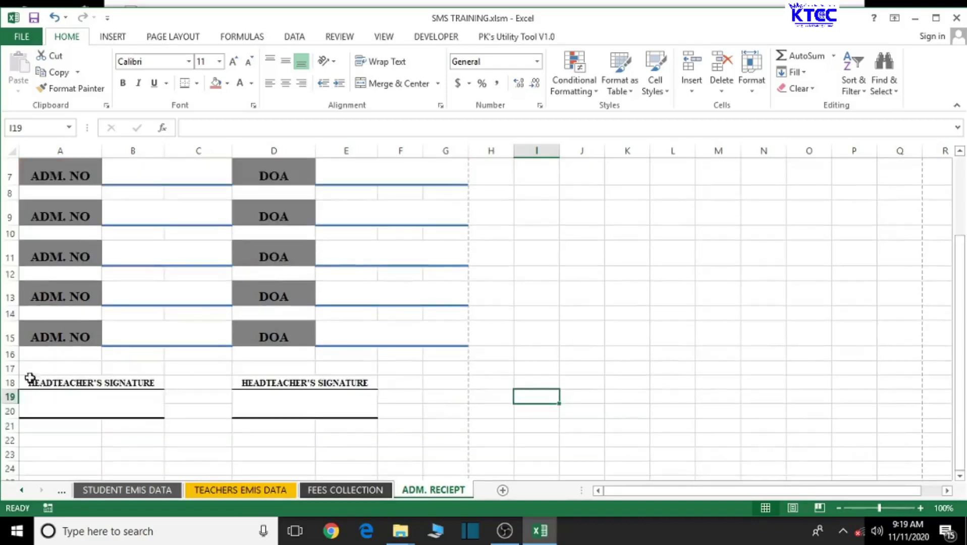
pyautogui.moveTo(4, 389); pyautogui.dragTo(3, 376)
pyautogui.scroll(1, 195, 361)
pyautogui.scroll(-1, 200, 358)
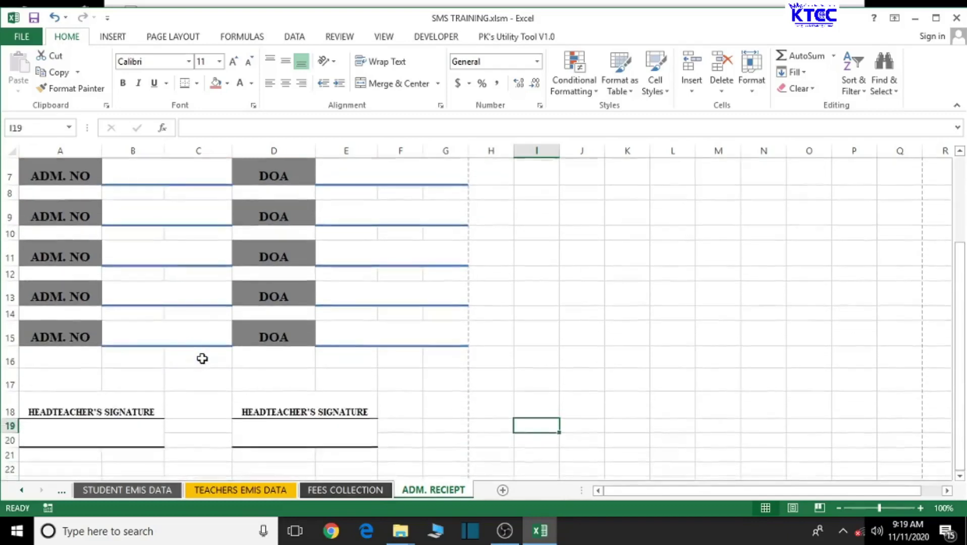
pyautogui.scroll(3, 204, 356)
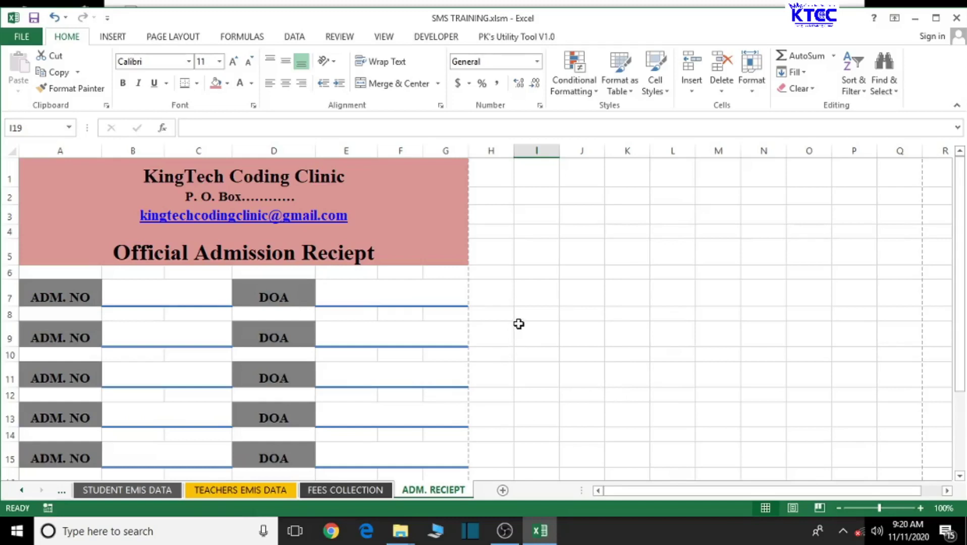
# Step: Fill the H9:N11 block to the right of the form green
pyautogui.moveTo(519, 323); pyautogui.dragTo(538, 374)
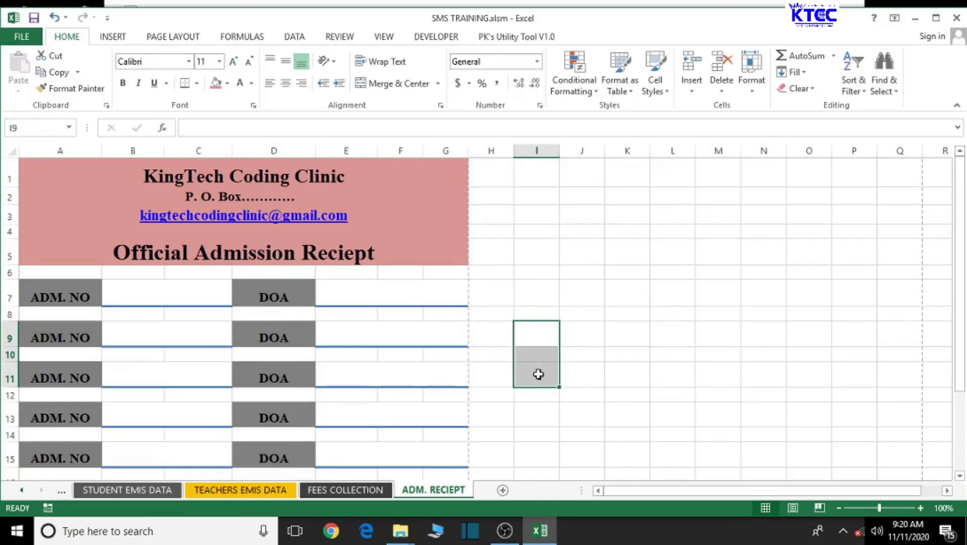
pyautogui.moveTo(476, 330); pyautogui.dragTo(761, 366)
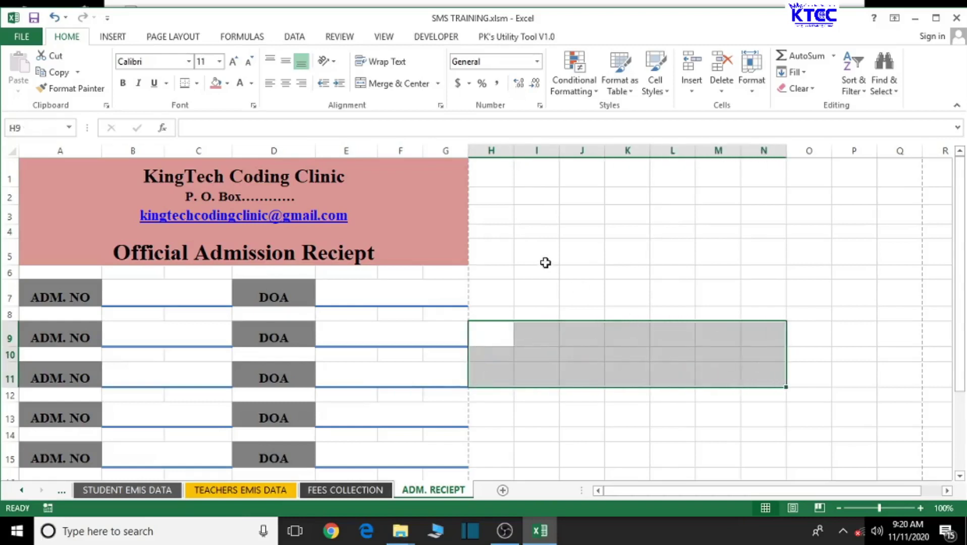
pyautogui.click(227, 84)
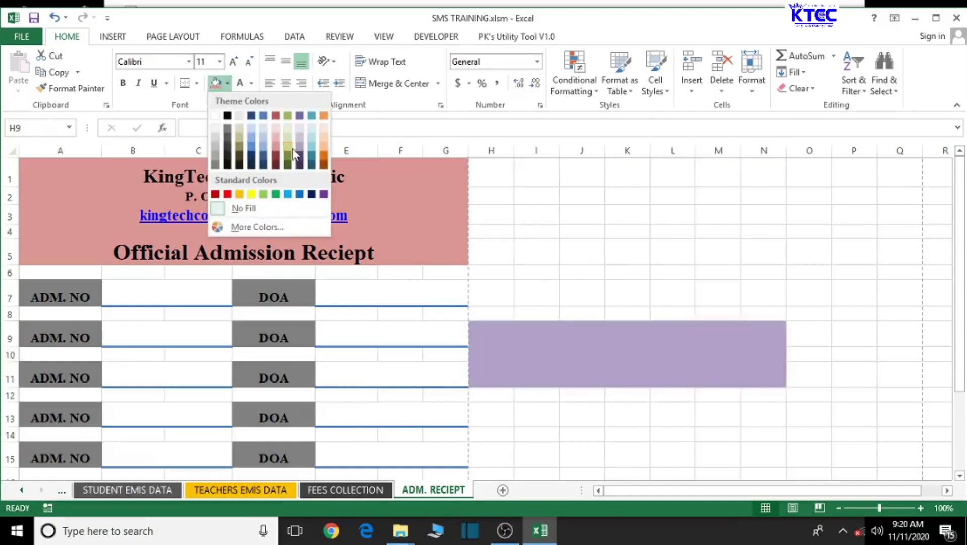
pyautogui.click(275, 193)
pyautogui.click(600, 369)
# Step: Merge I10:J10 inside the green panel and fill it white
pyautogui.click(542, 353)
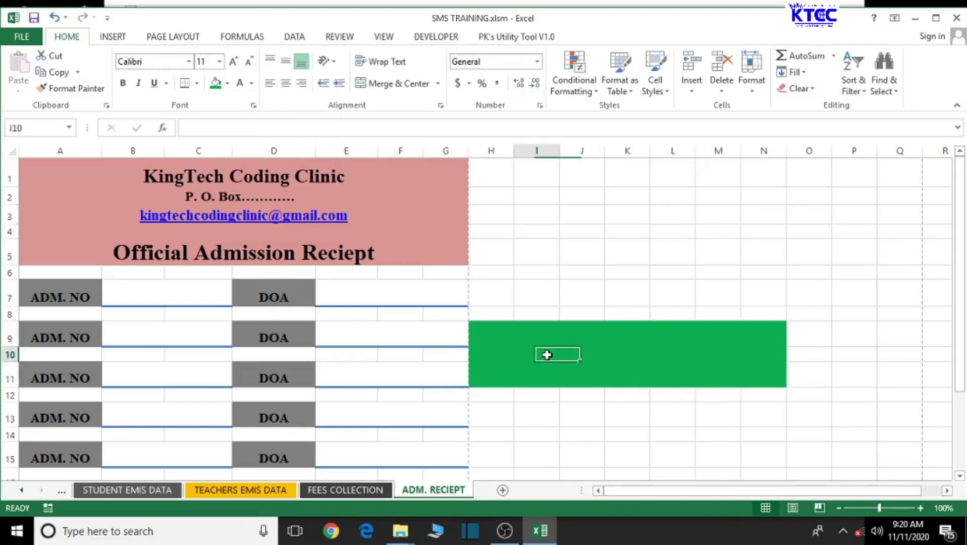
pyautogui.moveTo(516, 344); pyautogui.dragTo(517, 352)
pyautogui.click(519, 352)
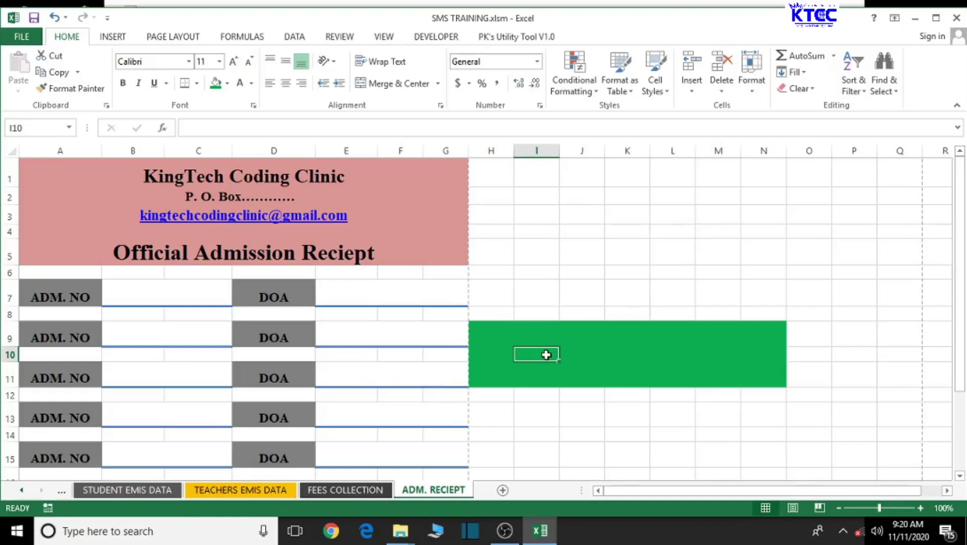
pyautogui.moveTo(546, 355); pyautogui.dragTo(588, 354)
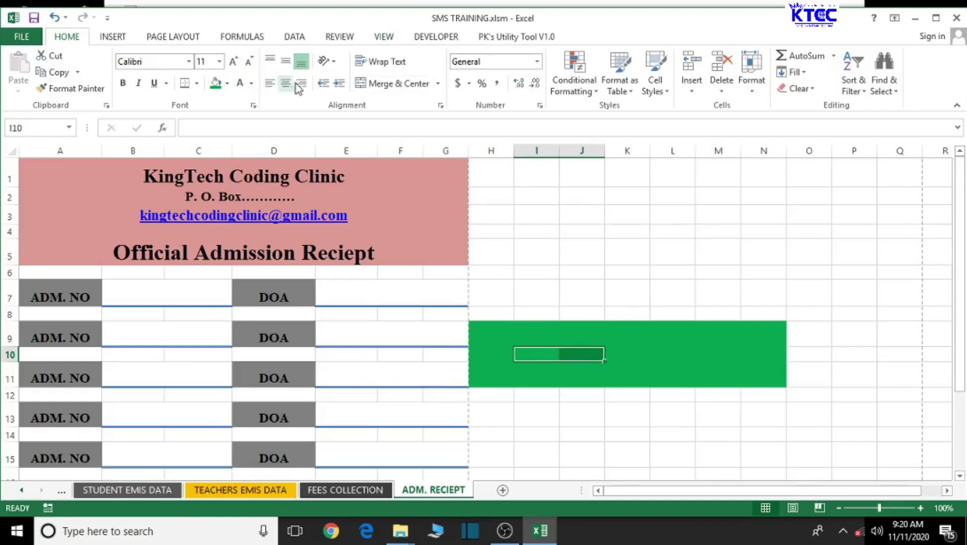
pyautogui.click(393, 83)
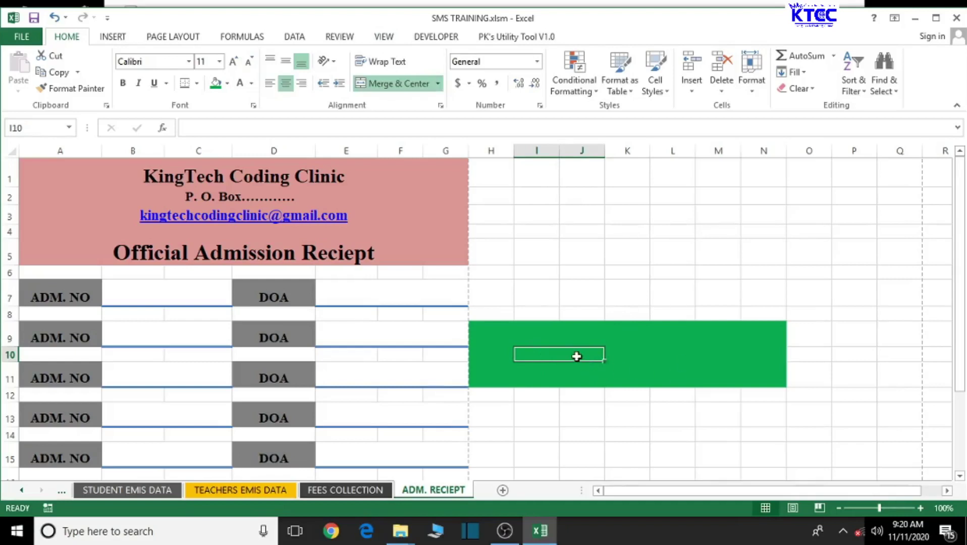
pyautogui.click(227, 83)
pyautogui.click(225, 114)
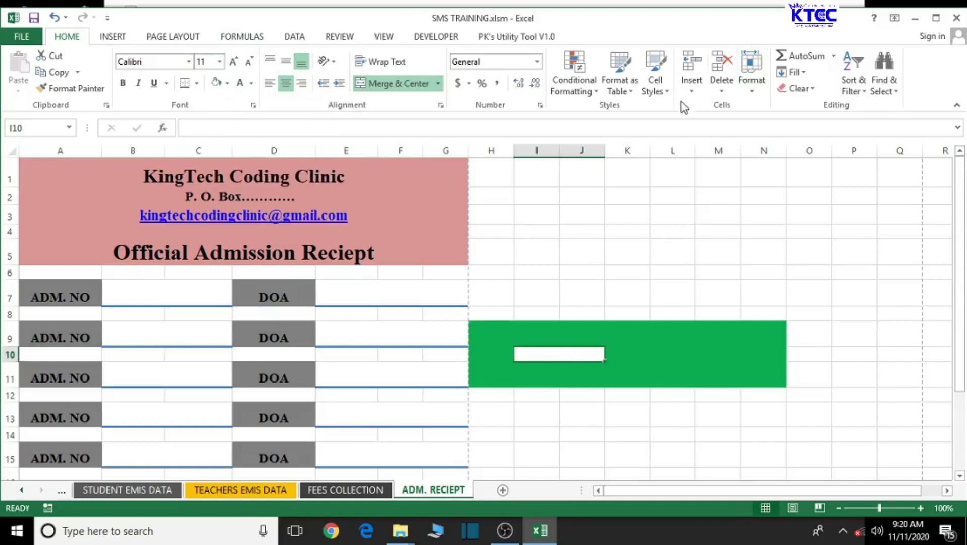
pyautogui.click(658, 90)
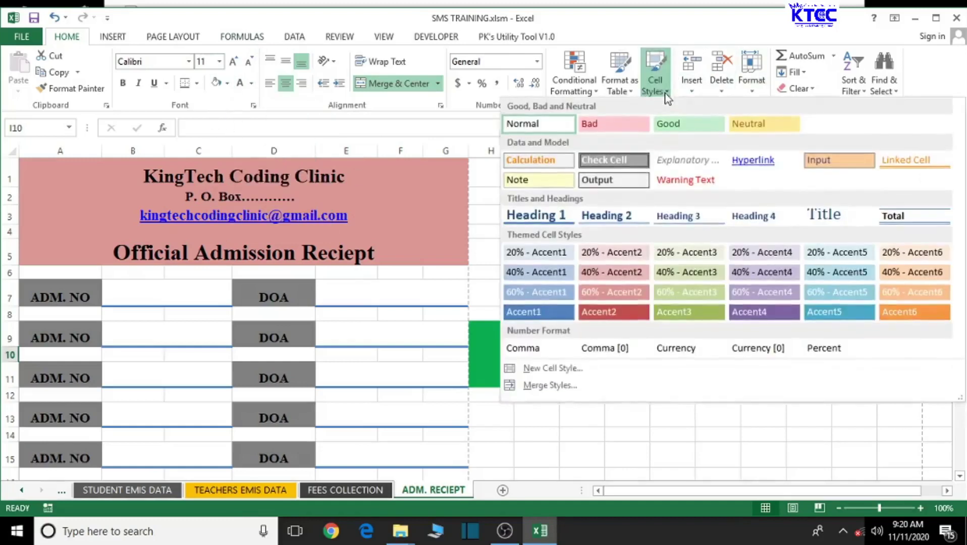
# Step: Apply the Heading 1 cell style to the white I10:J10 box
pyautogui.click(555, 214)
pyautogui.click(623, 422)
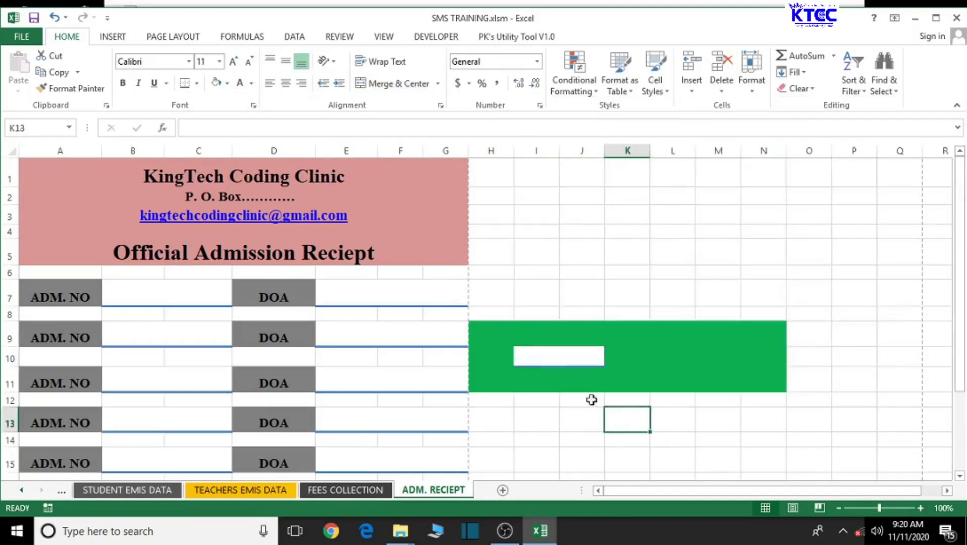
pyautogui.click(570, 360)
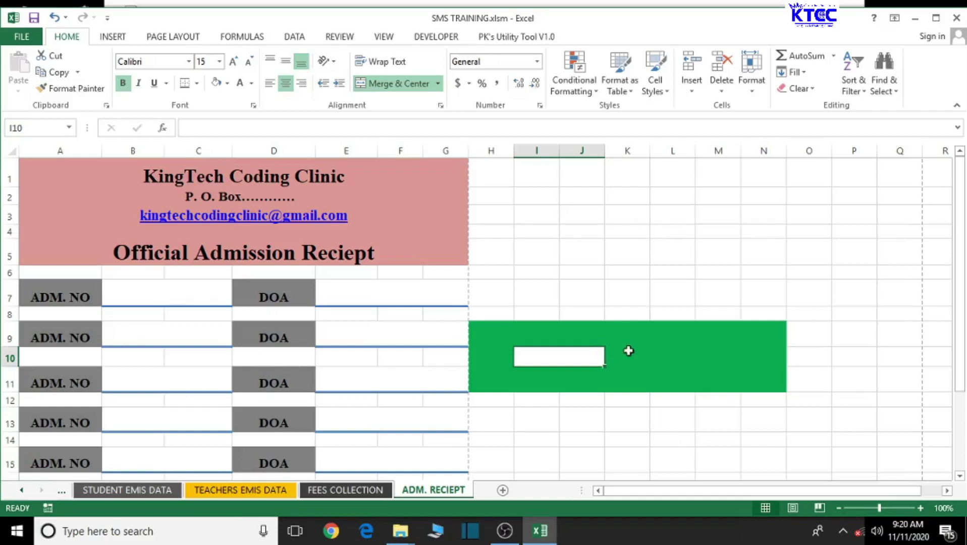
pyautogui.moveTo(611, 353); pyautogui.dragTo(696, 354)
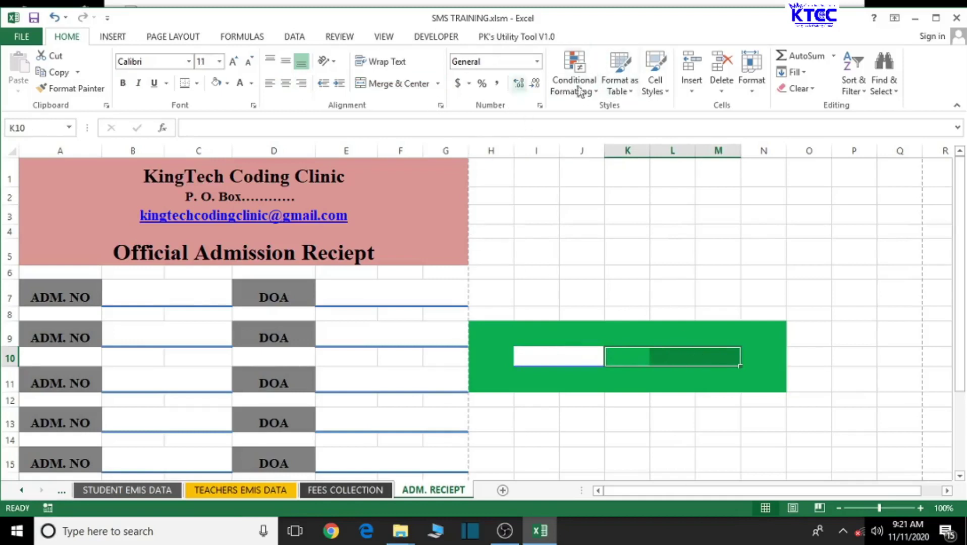
# Step: Merge K10:M10, fill it dark navy and enter SEARCH
pyautogui.click(394, 84)
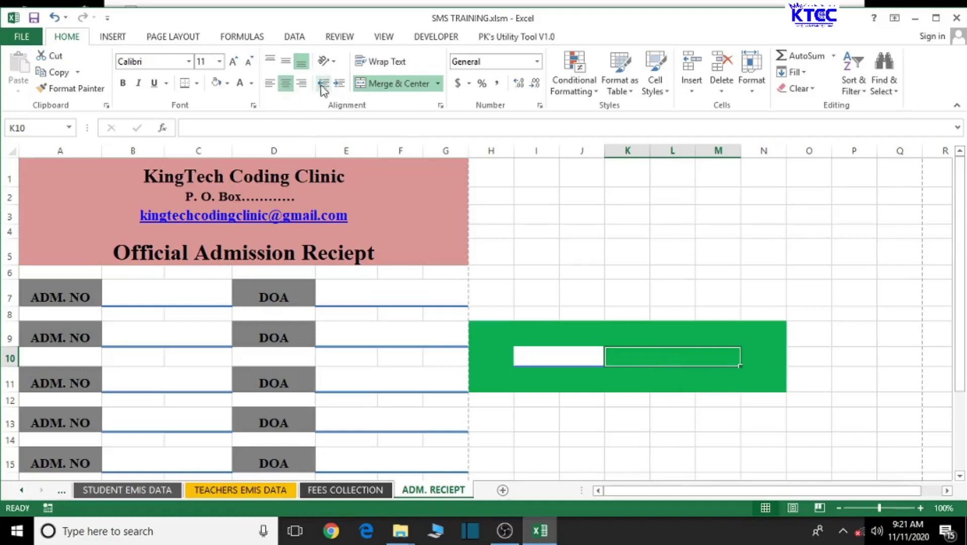
pyautogui.click(227, 83)
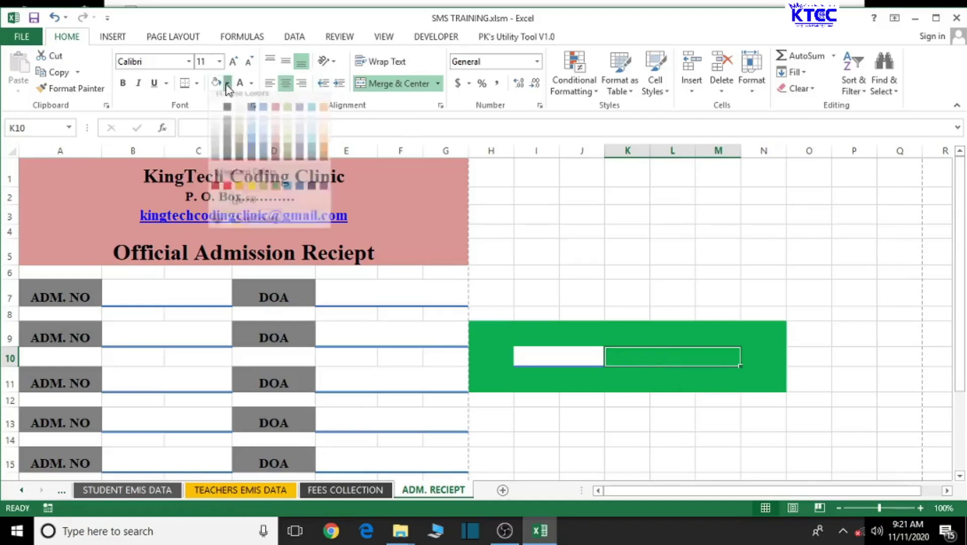
pyautogui.click(251, 156)
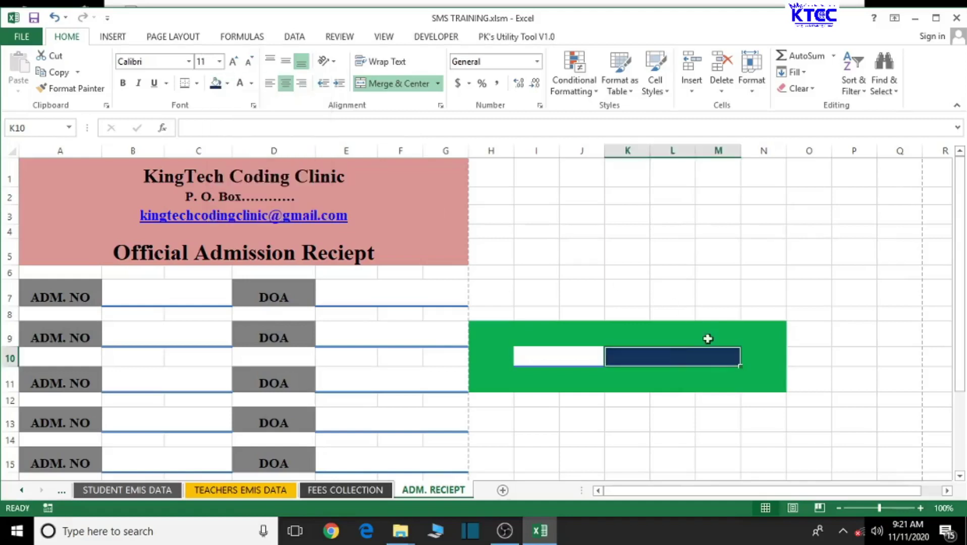
pyautogui.write('S')
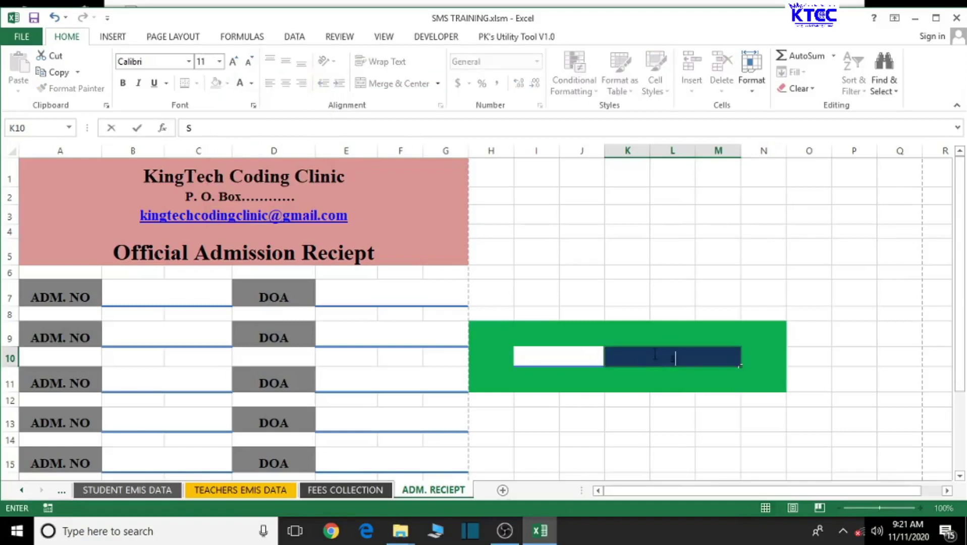
pyautogui.write('EARCH')
pyautogui.click(676, 382)
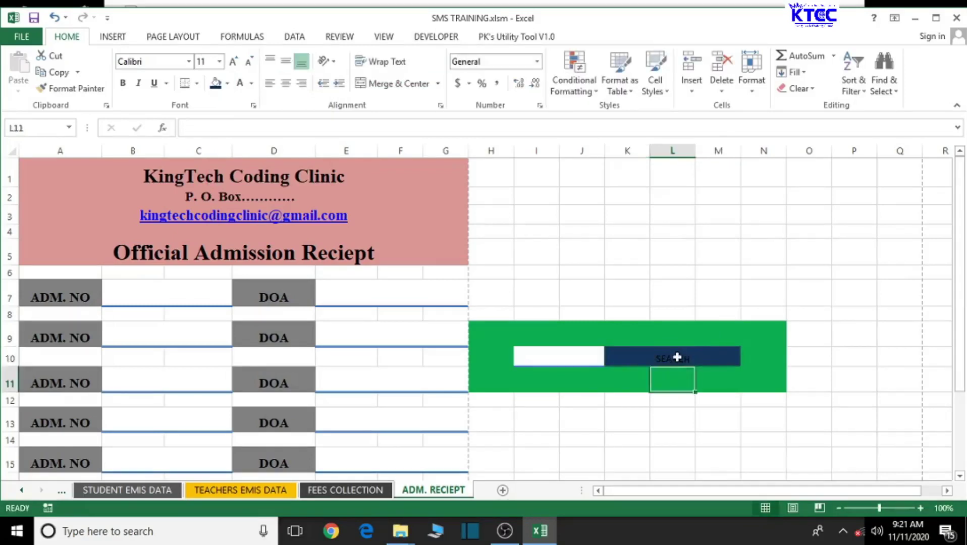
pyautogui.click(676, 354)
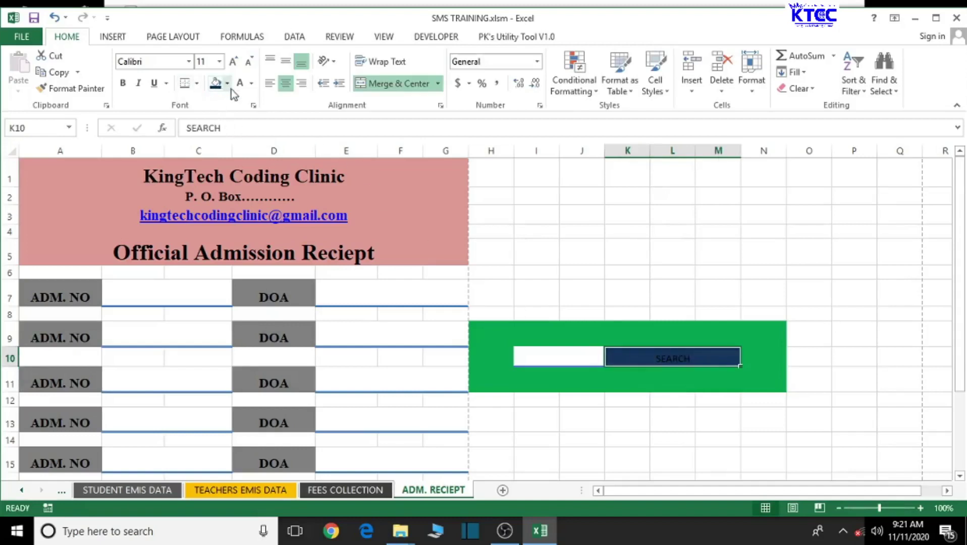
# Step: Format SEARCH as bold white 18-point Times New Roman
pyautogui.click(251, 84)
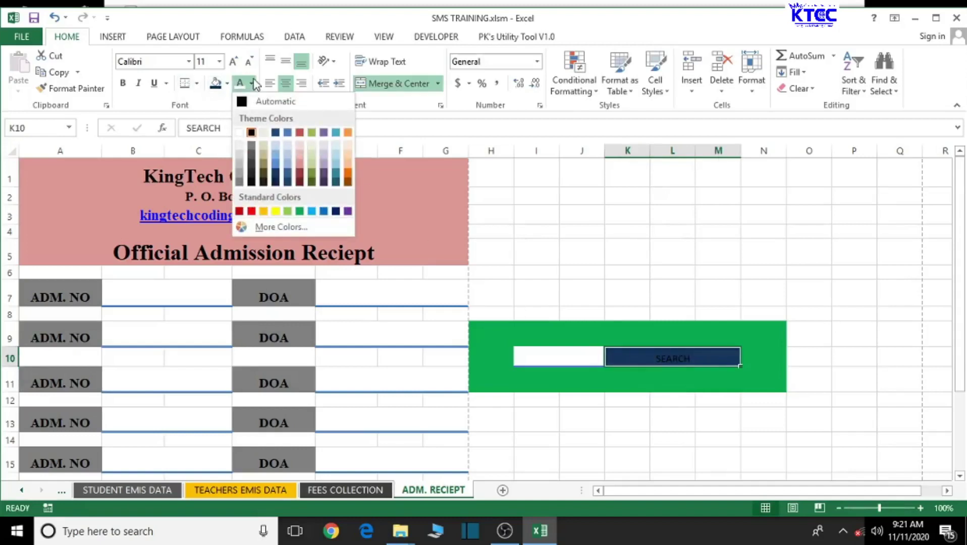
pyautogui.click(239, 132)
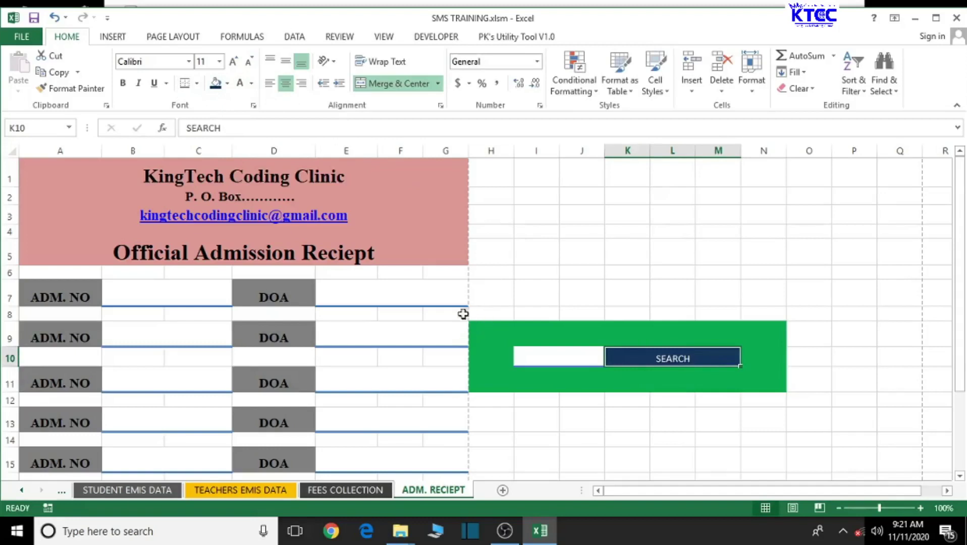
pyautogui.click(146, 59)
pyautogui.write('T')
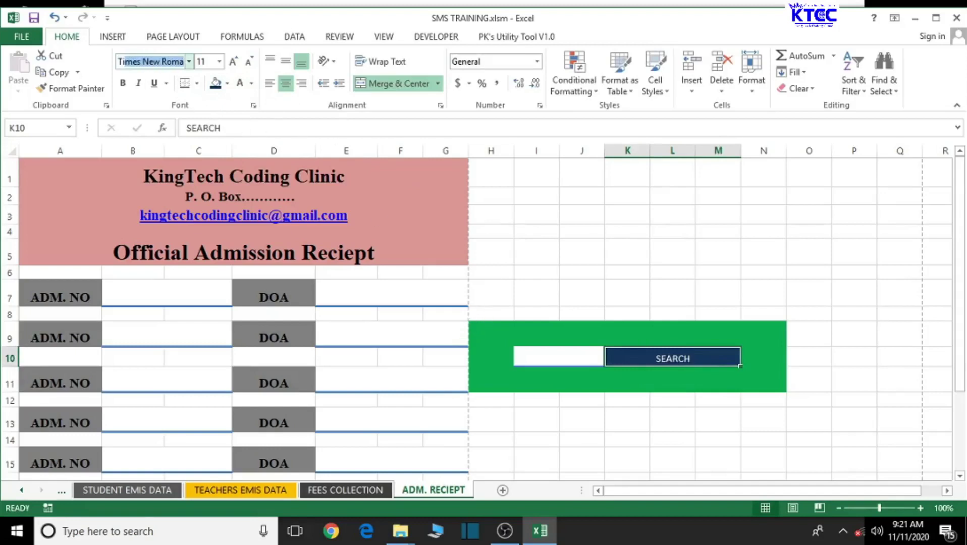
pyautogui.write('im')
pyautogui.press('Return')
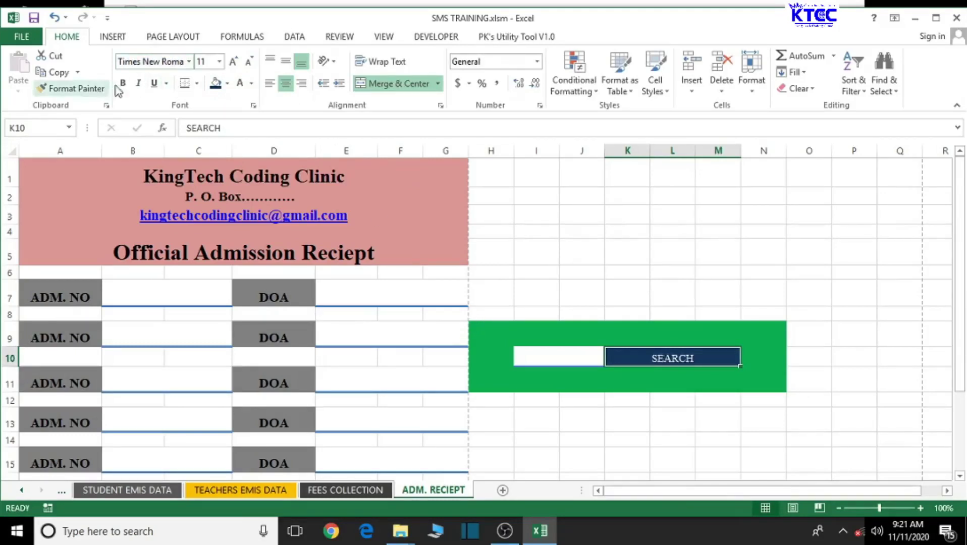
pyautogui.click(121, 84)
pyautogui.click(238, 66)
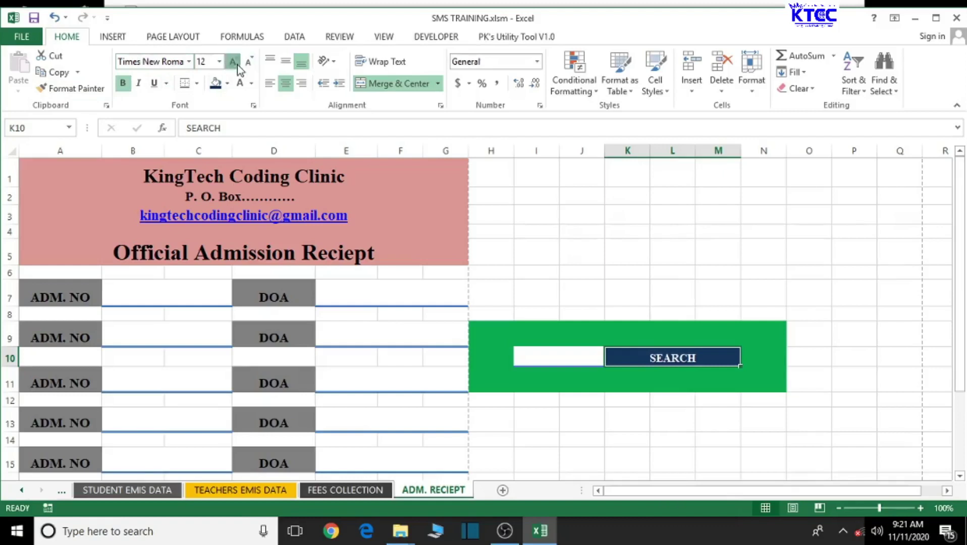
pyautogui.click(238, 66)
pyautogui.click(238, 66)
pyautogui.click(238, 66)
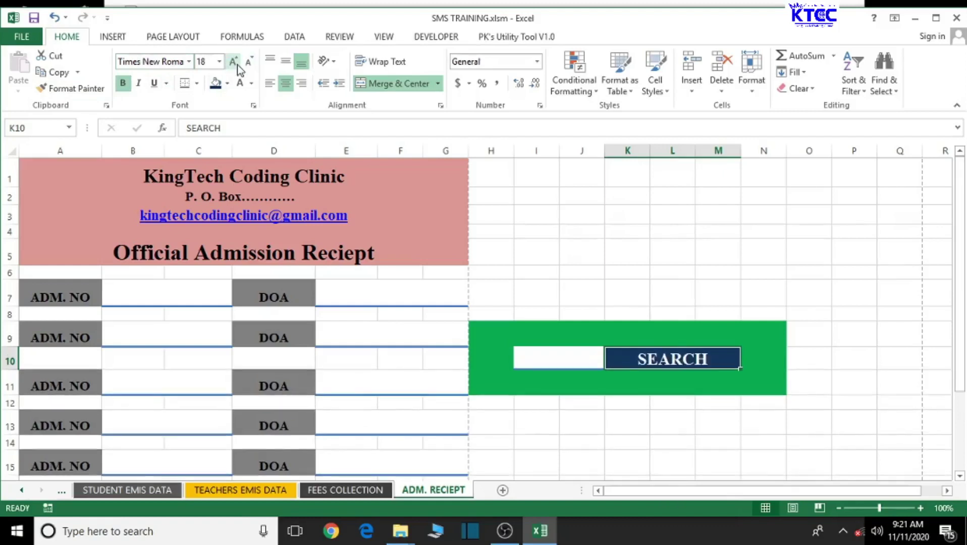
pyautogui.click(628, 441)
# Step: Leave the white search box beside SEARCH empty after checking it
pyautogui.click(555, 359)
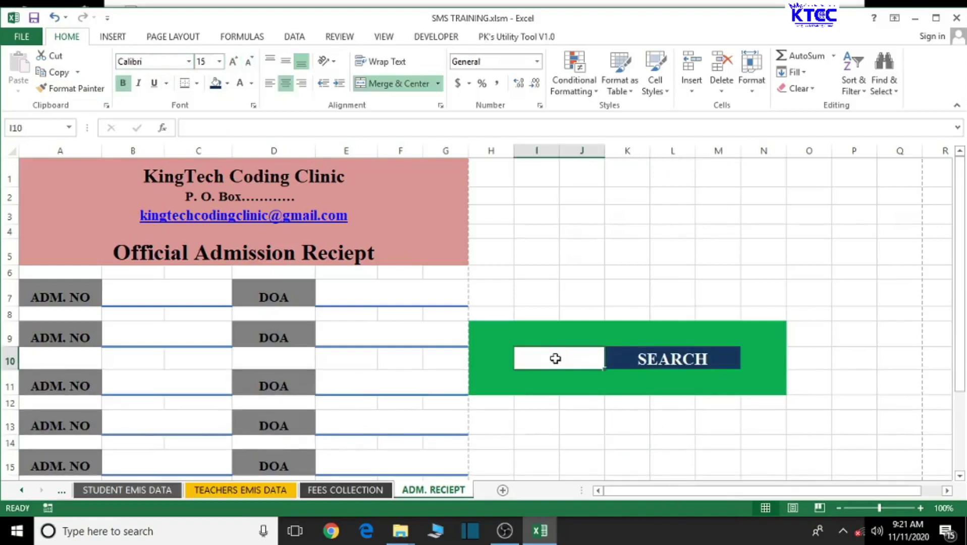
pyautogui.doubleClick(555, 358)
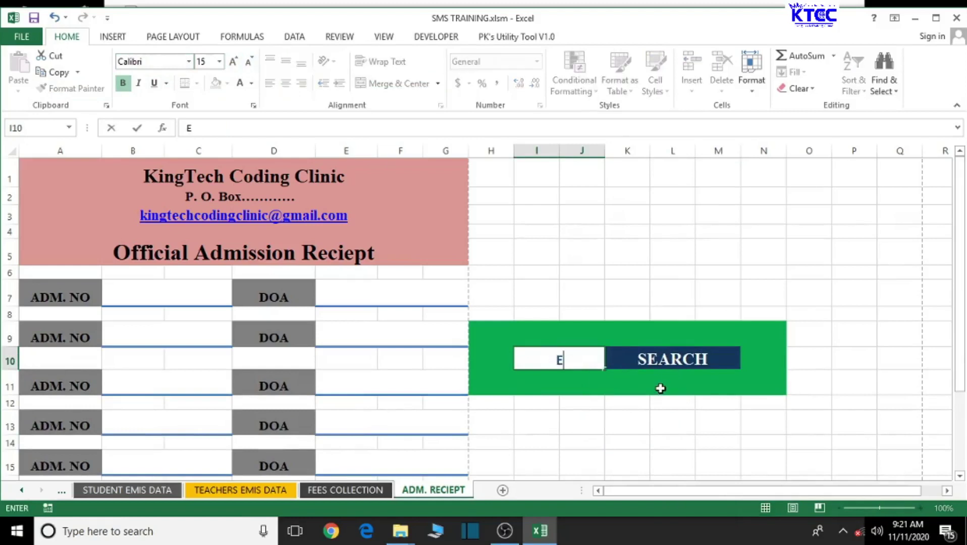
pyautogui.click(667, 451)
pyautogui.scroll(-1, 682, 434)
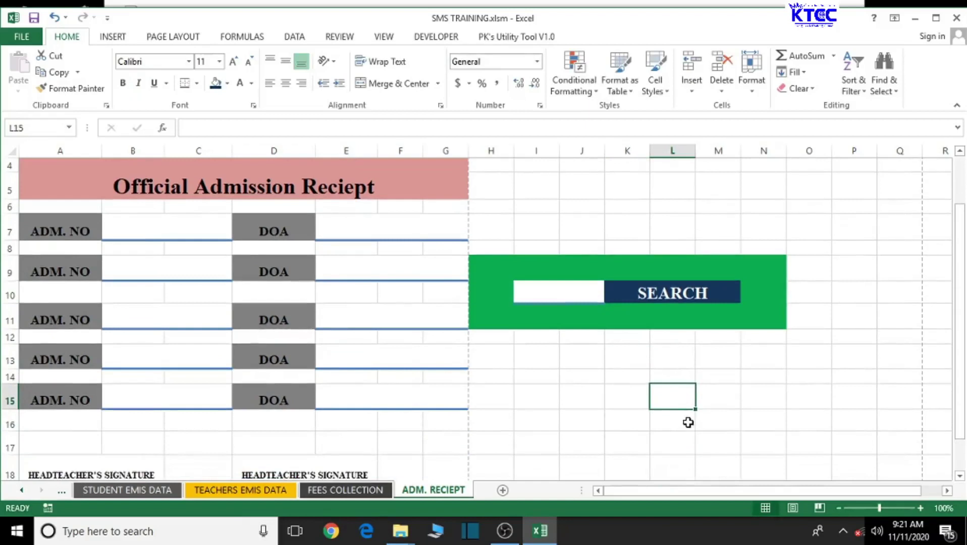
pyautogui.scroll(1, 610, 414)
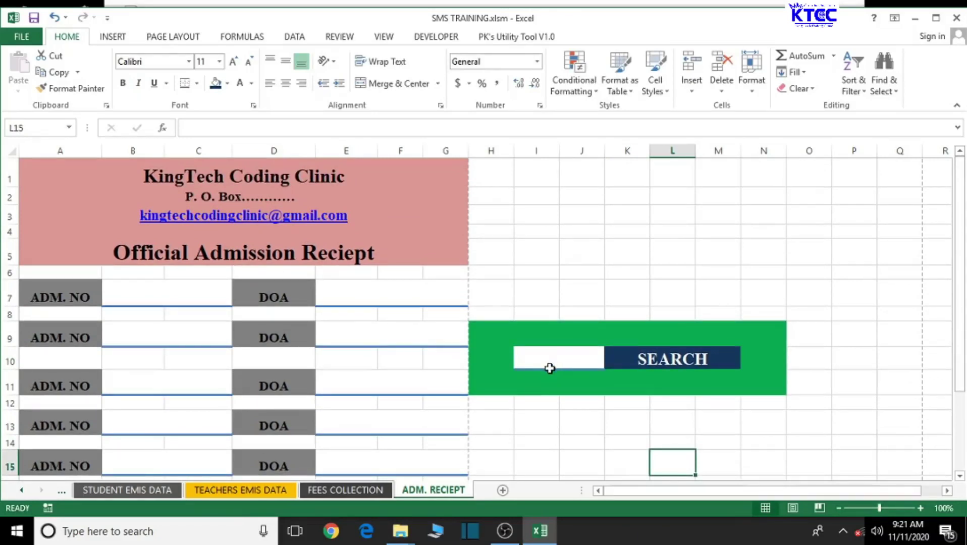
# Step: Draw a rounded rectangle below the green search panel and label it PRINT RECIEPT
pyautogui.click(117, 37)
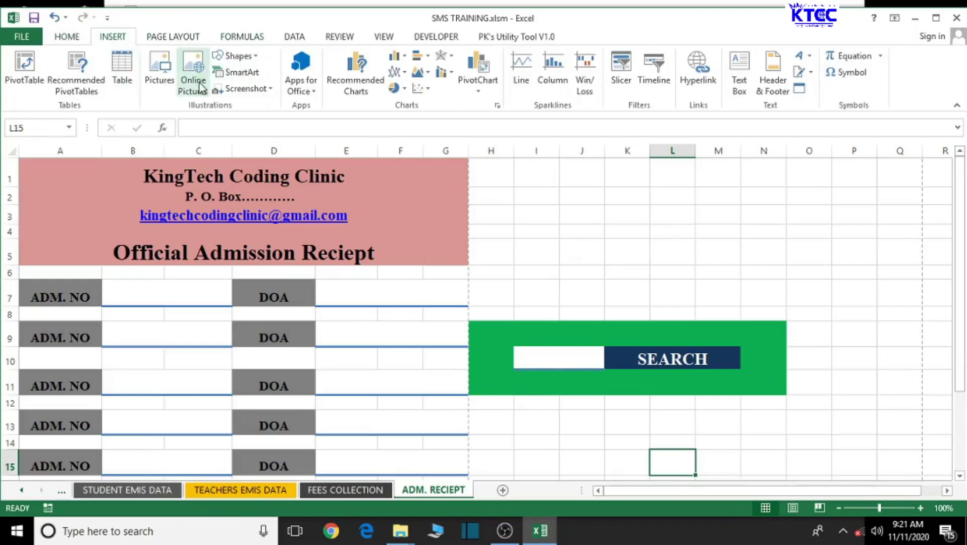
pyautogui.click(237, 55)
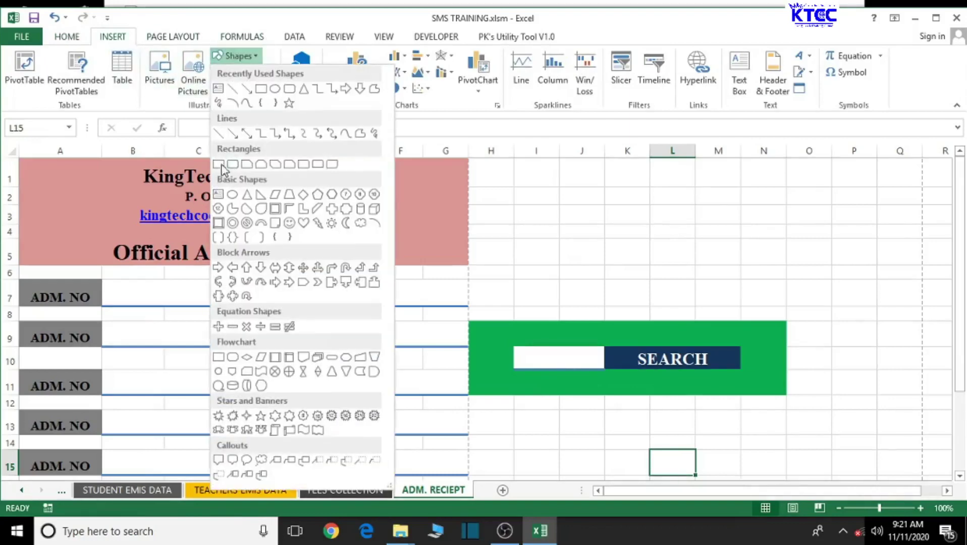
pyautogui.click(228, 164)
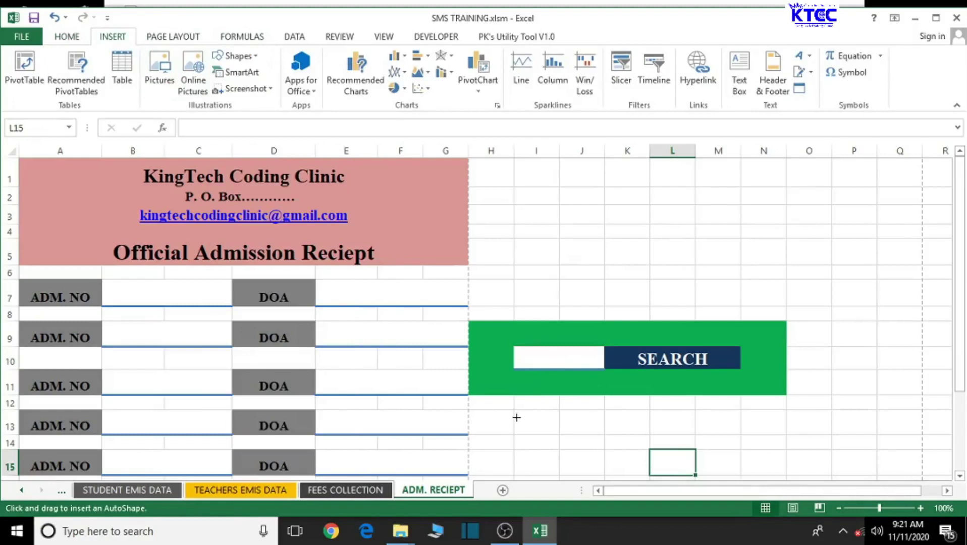
pyautogui.moveTo(516, 419)
pyautogui.mouseDown()
pyautogui.moveTo(551, 442)
pyautogui.moveTo(634, 443)
pyautogui.mouseUp()
pyautogui.rightClick(576, 432)
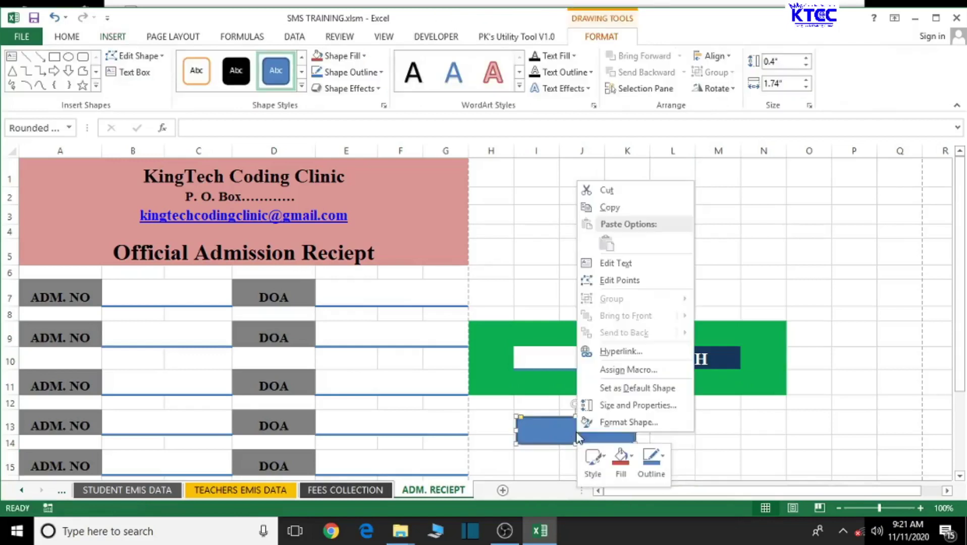
pyautogui.click(709, 261)
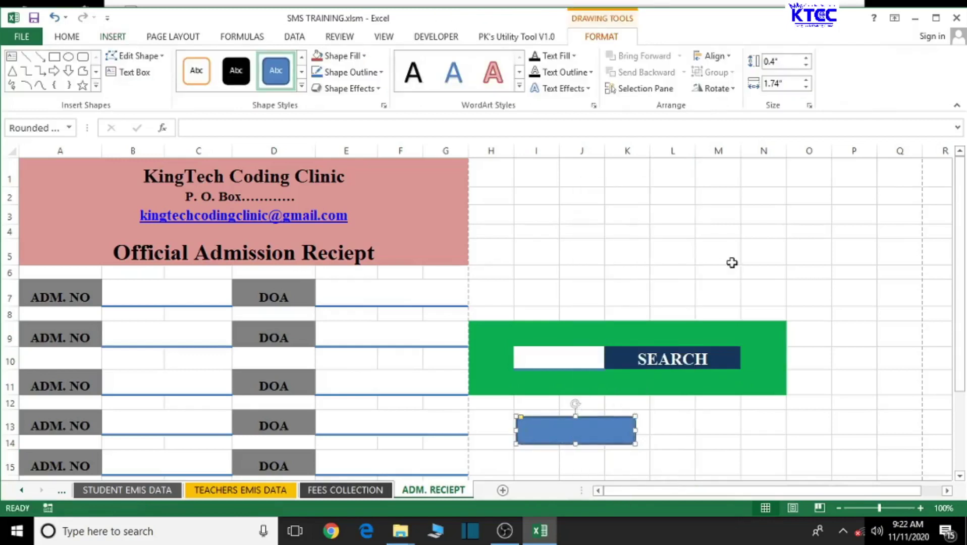
pyautogui.write('PRINT RECIEPT')
pyautogui.click(771, 421)
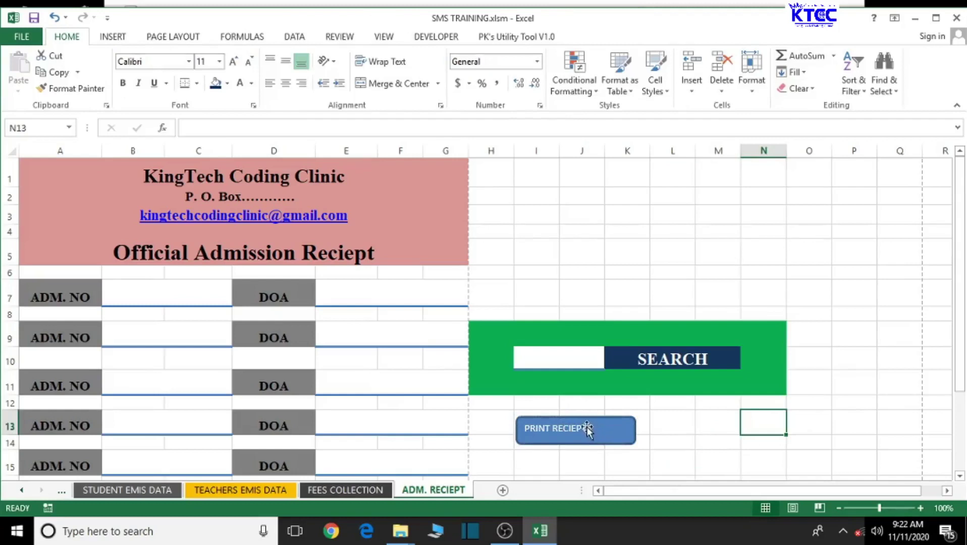
# Step: Format the PRINT RECIEPT label as bold Times New Roman, centred horizontally and vertically
pyautogui.click(555, 428)
pyautogui.tripleClick(546, 429)
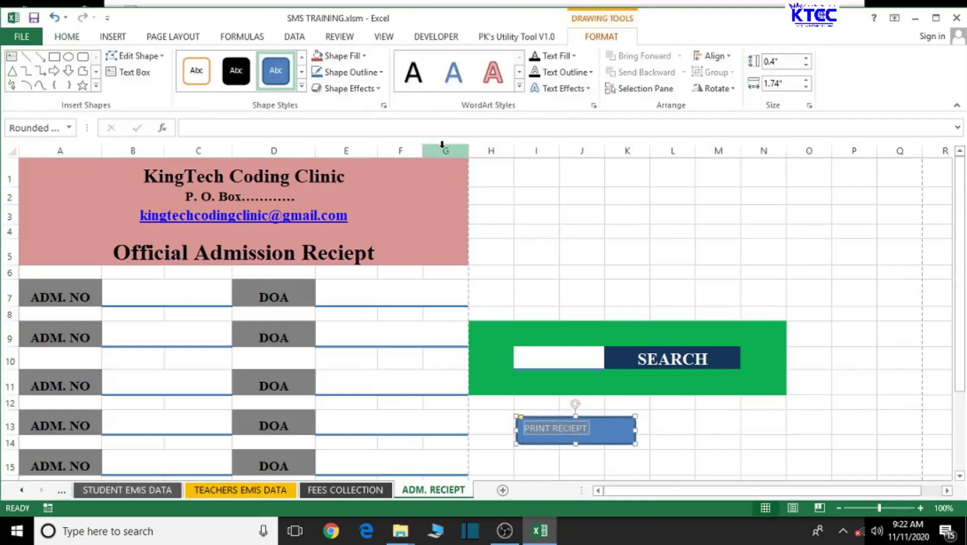
pyautogui.click(70, 38)
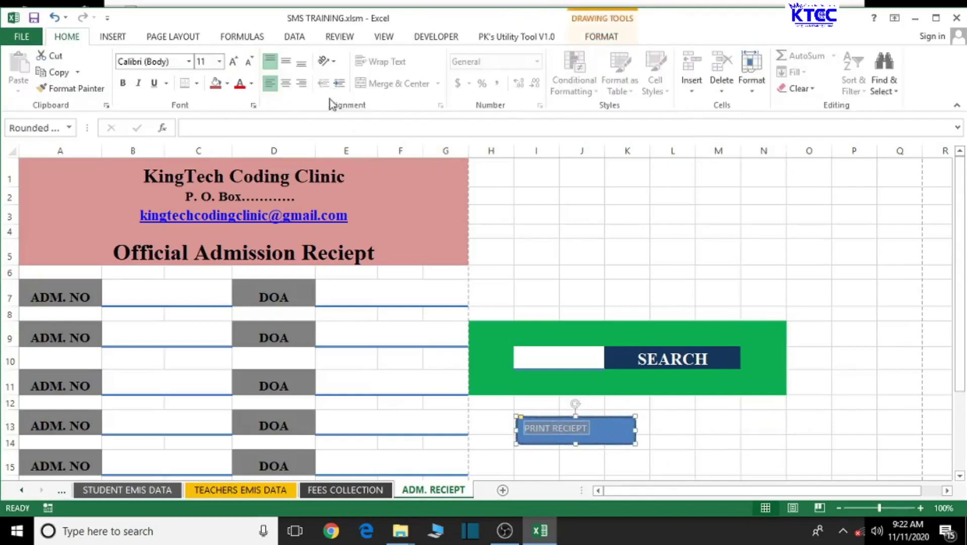
pyautogui.click(292, 86)
pyautogui.click(167, 67)
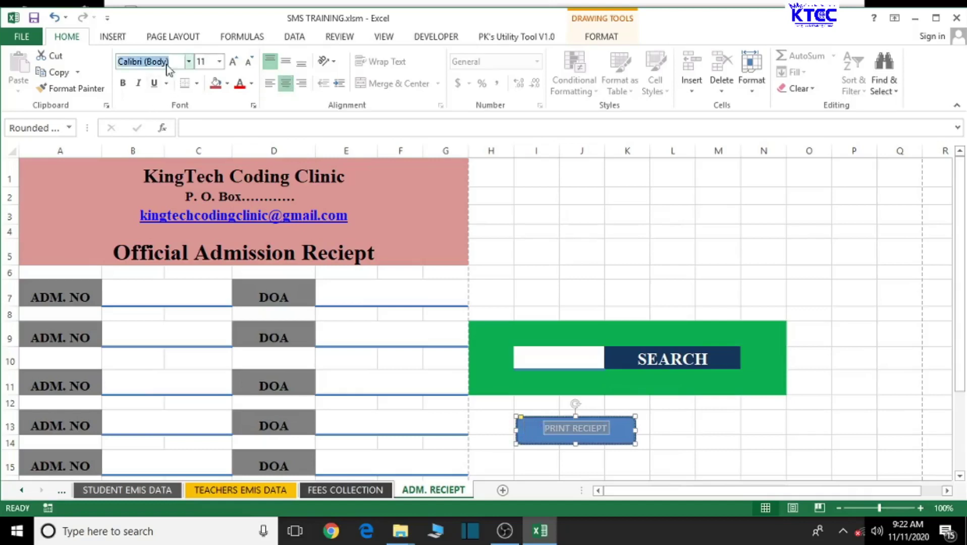
pyautogui.write('times')
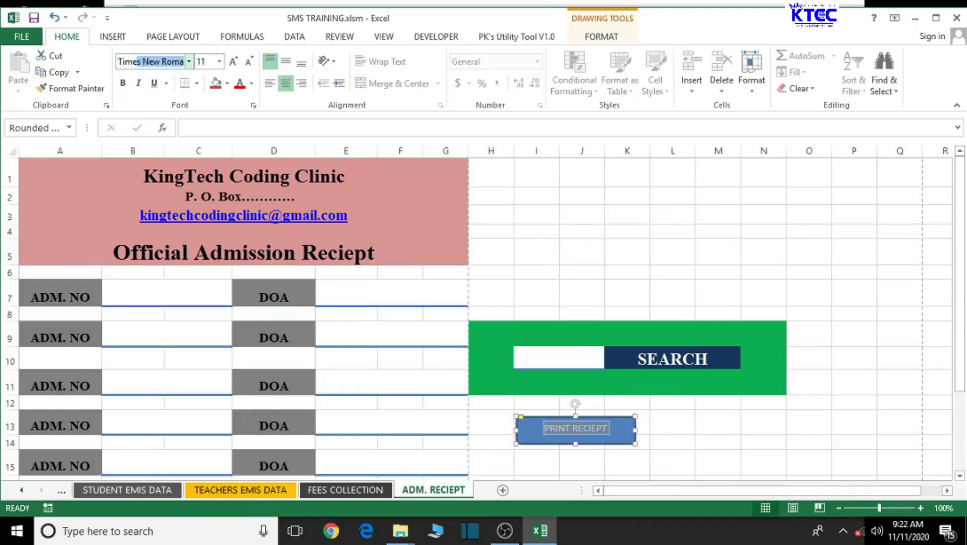
pyautogui.press('Return')
pyautogui.click(124, 81)
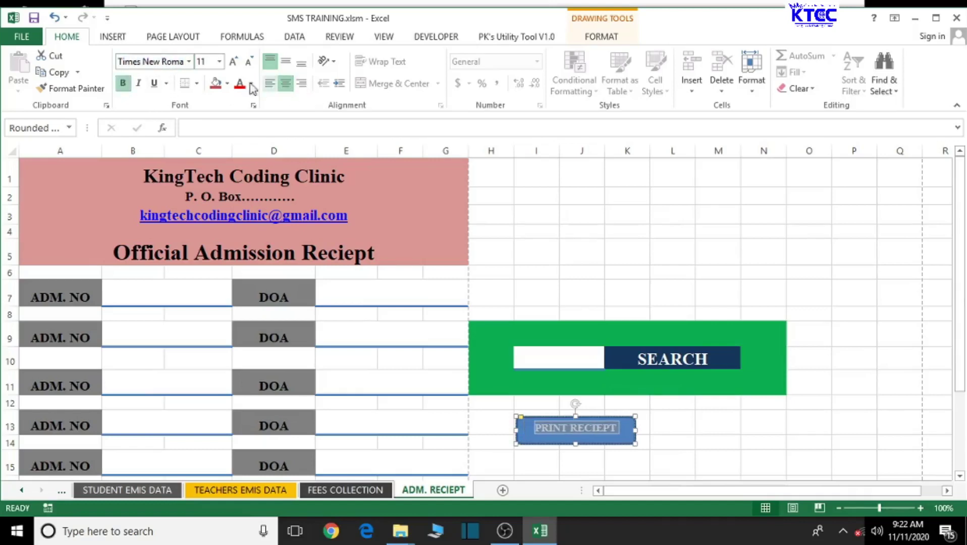
pyautogui.click(286, 63)
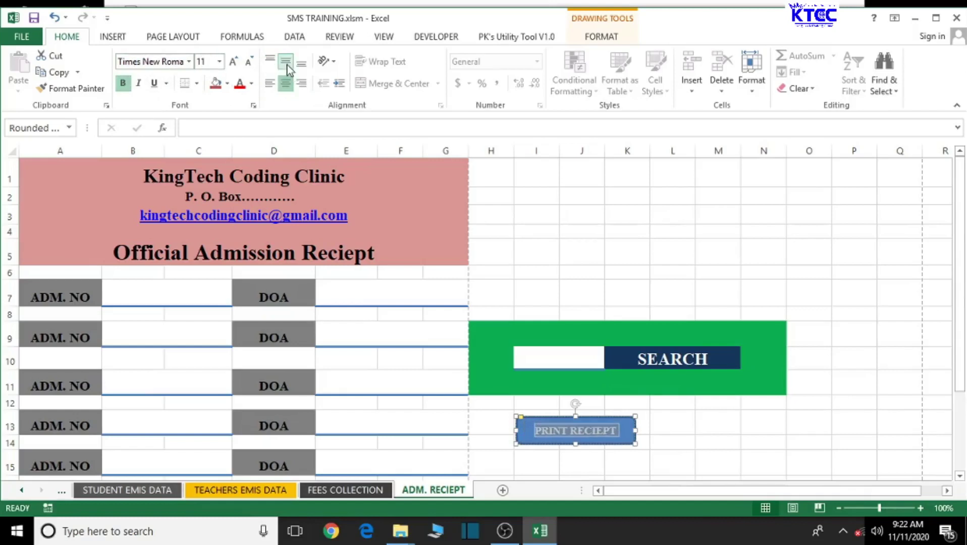
pyautogui.click(678, 444)
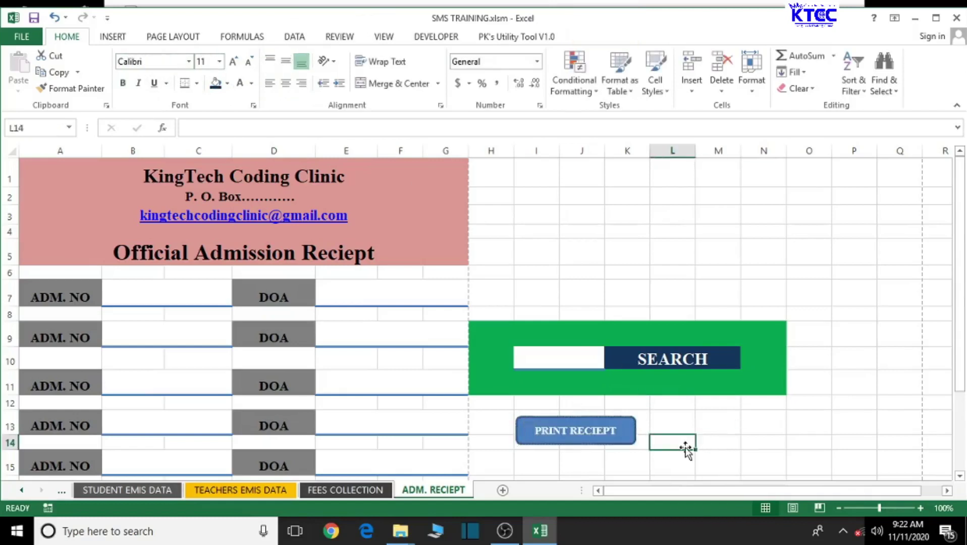
# Step: Apply the Moderate Effect – Red, Accent 2 shape style to the PRINT RECIEPT button
pyautogui.click(620, 437)
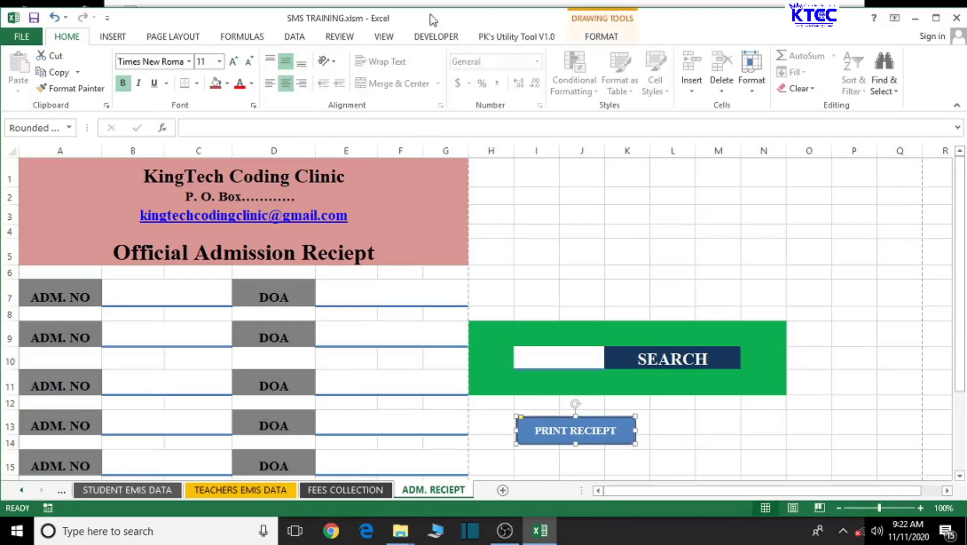
pyautogui.click(601, 37)
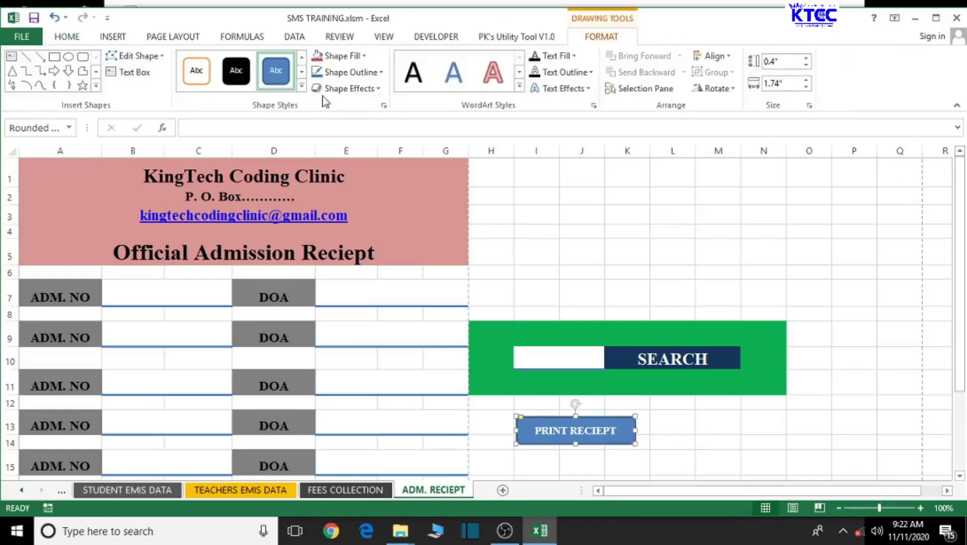
pyautogui.click(301, 85)
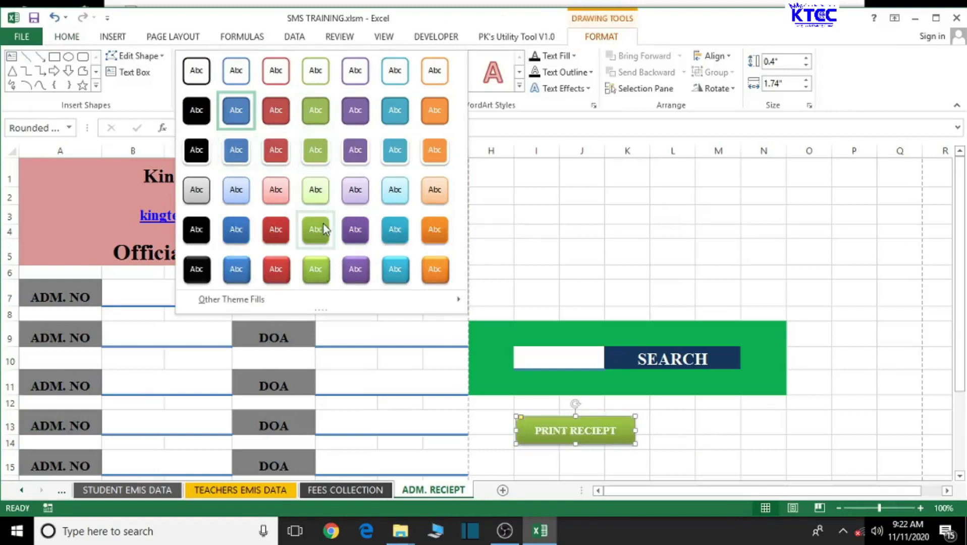
pyautogui.click(279, 239)
pyautogui.click(662, 440)
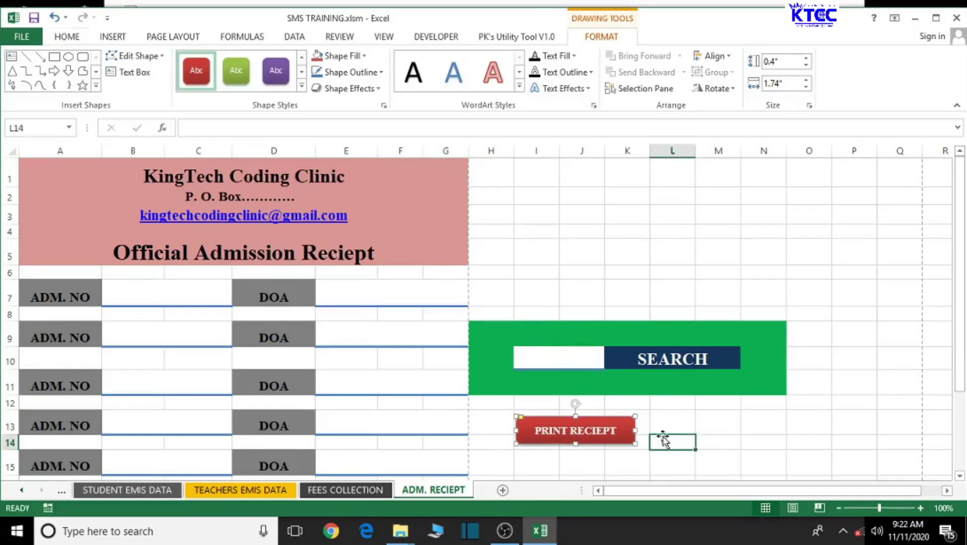
pyautogui.click(609, 441)
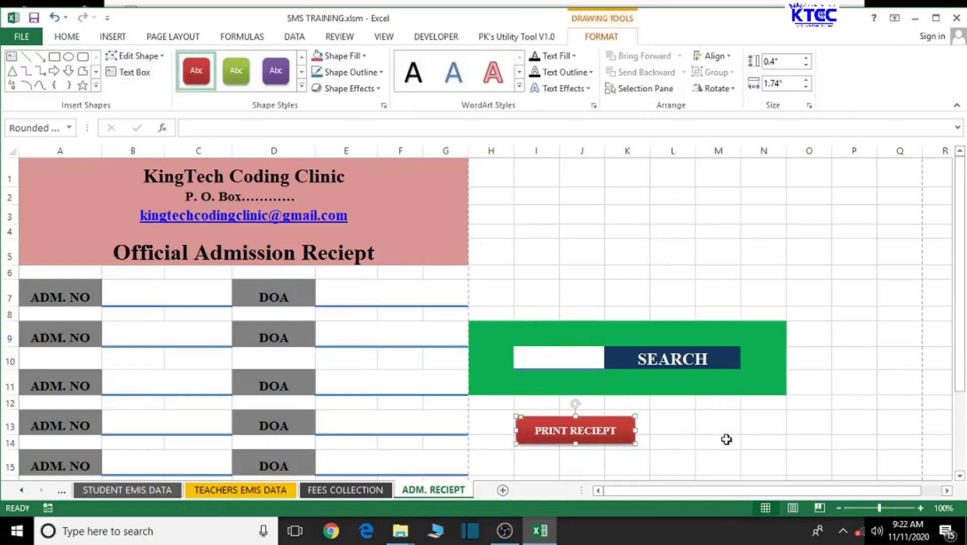
# Step: Duplicate the PRINT RECIEPT button, move the copy to its right, and relabel it HOME
pyautogui.hotkey('ctrl', 'd')
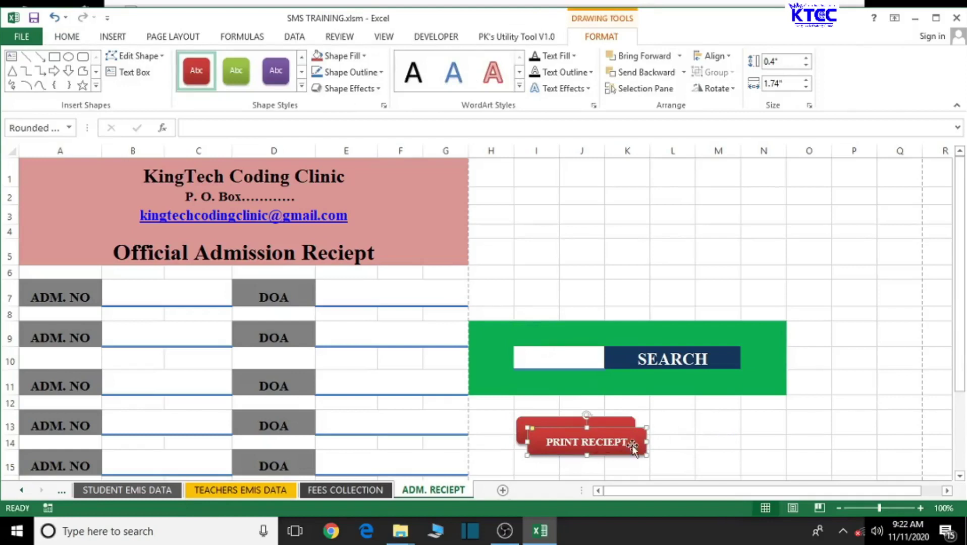
pyautogui.moveTo(632, 446); pyautogui.dragTo(665, 430)
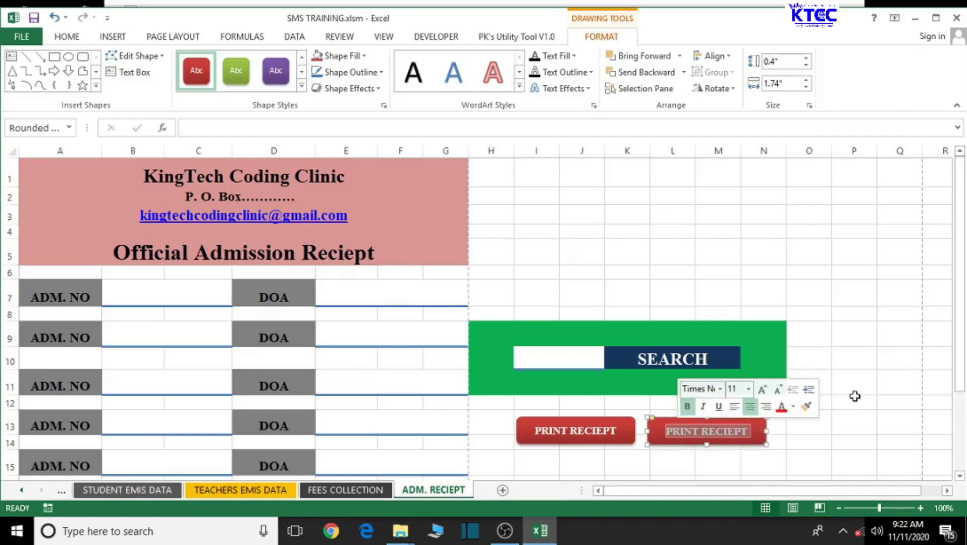
pyautogui.write('HOME')
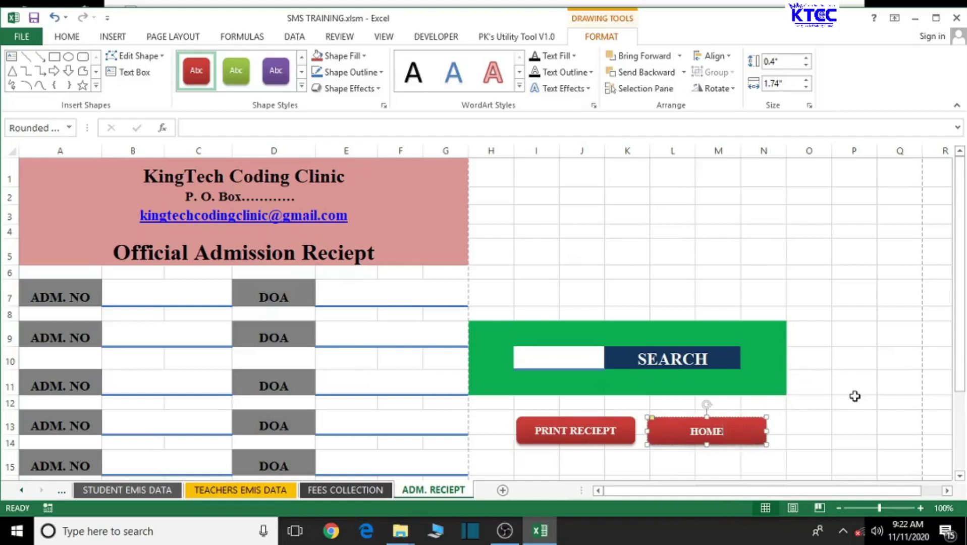
pyautogui.click(854, 396)
# Step: Give the HOME button a light grey shape style
pyautogui.click(733, 437)
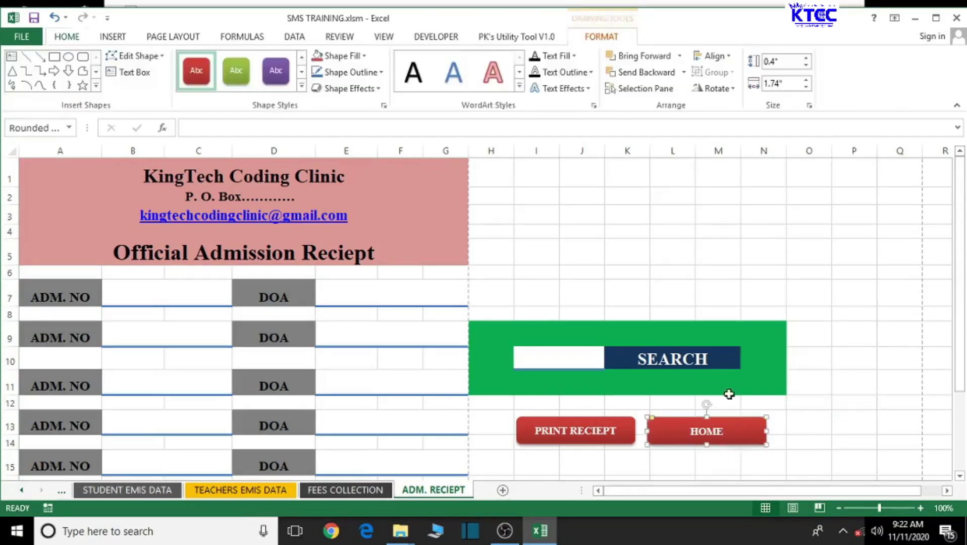
pyautogui.click(301, 87)
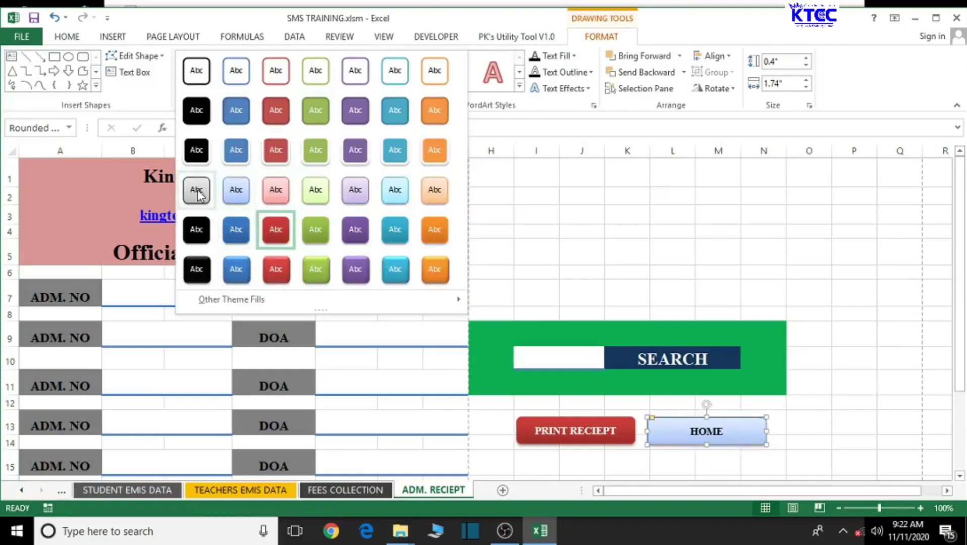
pyautogui.click(196, 190)
pyautogui.click(853, 347)
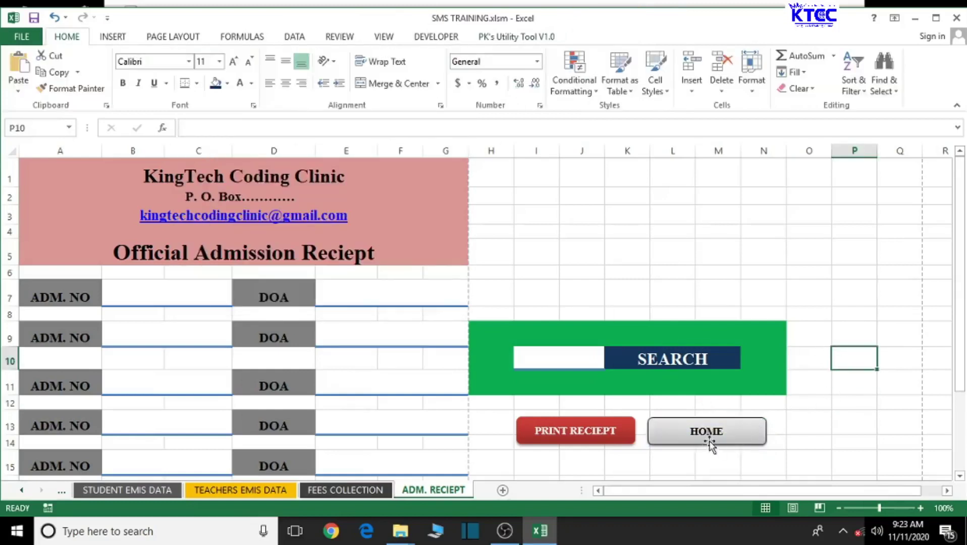
# Step: Hyperlink the HOME button to the HOME sheet in this document
pyautogui.rightClick(713, 434)
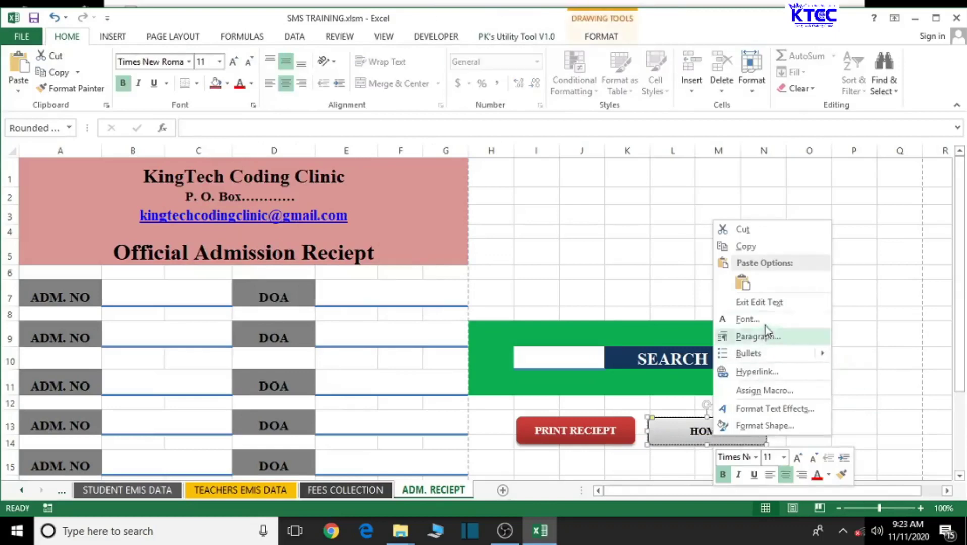
pyautogui.click(759, 371)
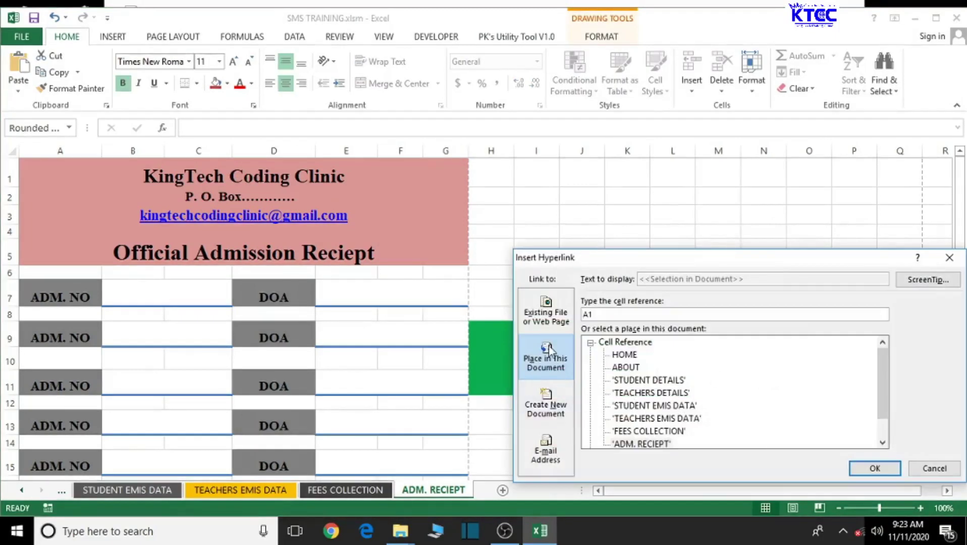
pyautogui.click(624, 355)
pyautogui.click(873, 470)
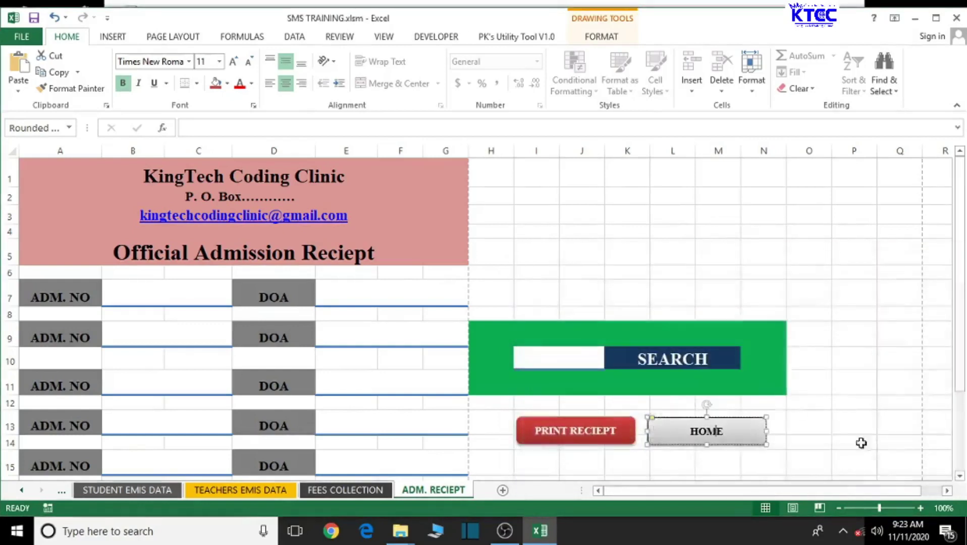
pyautogui.click(804, 245)
# Step: Test the HOME link, then return to the ADM. RECIEPT sheet
pyautogui.click(717, 435)
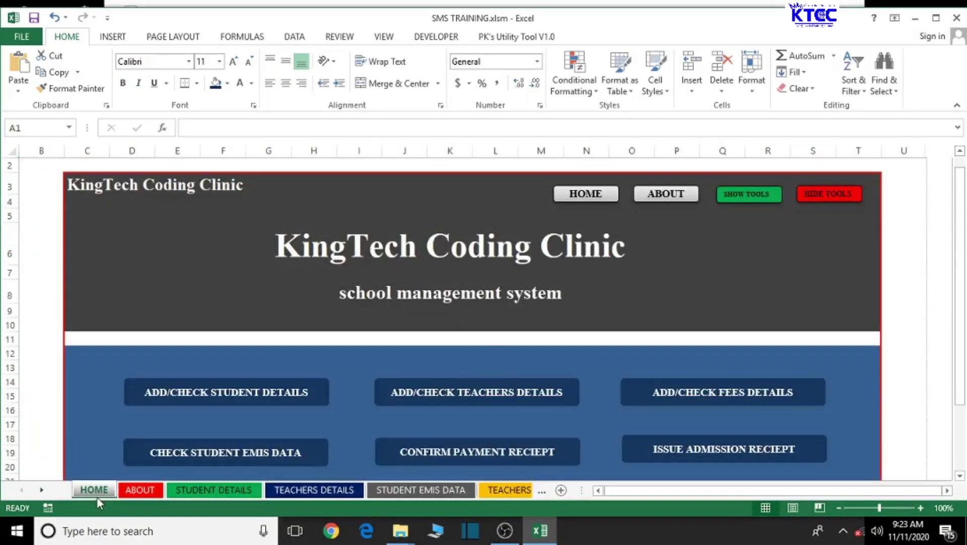
pyautogui.click(46, 490)
pyautogui.click(46, 490)
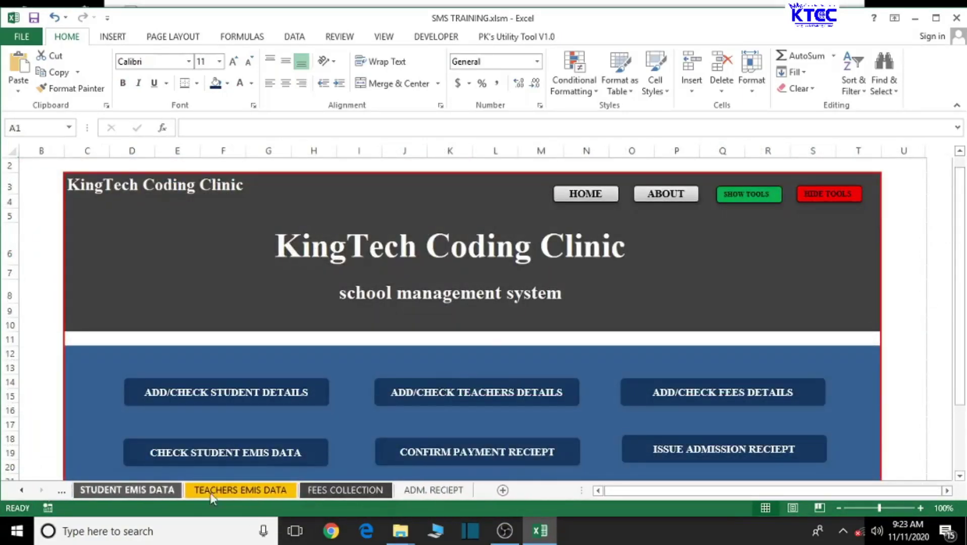
pyautogui.click(424, 491)
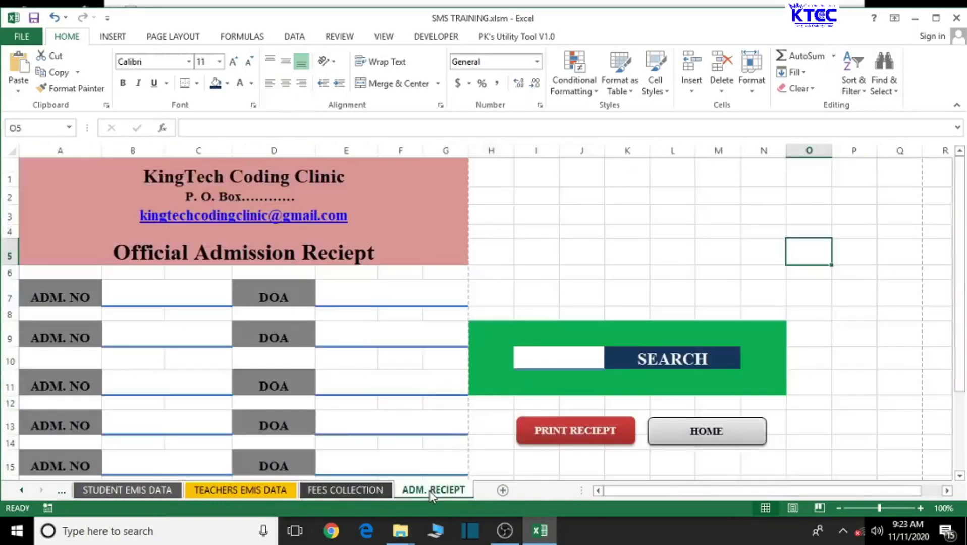
# Step: Set the ADM. RECIEPT tab colour to navy blue and check it from another sheet
pyautogui.rightClick(433, 496)
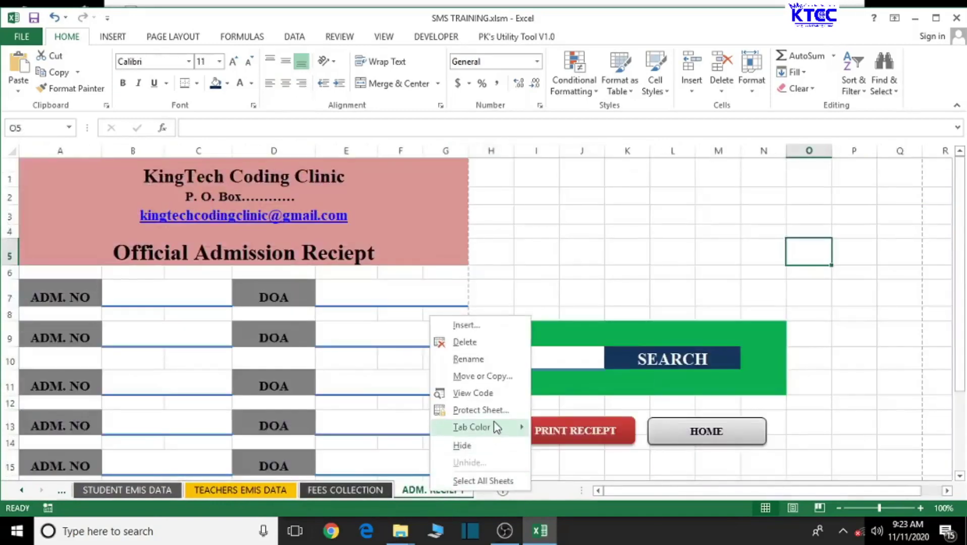
pyautogui.moveTo(497, 428)
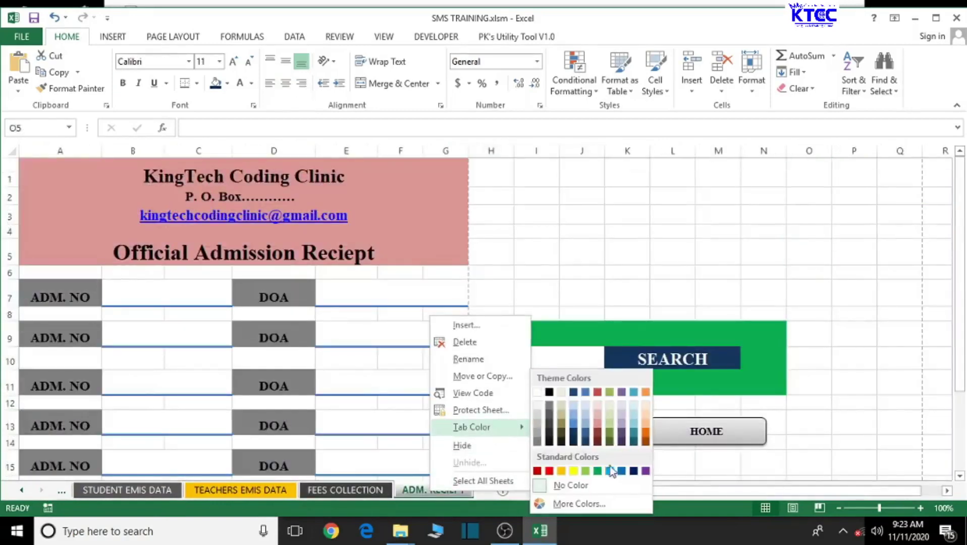
pyautogui.click(633, 471)
pyautogui.click(357, 491)
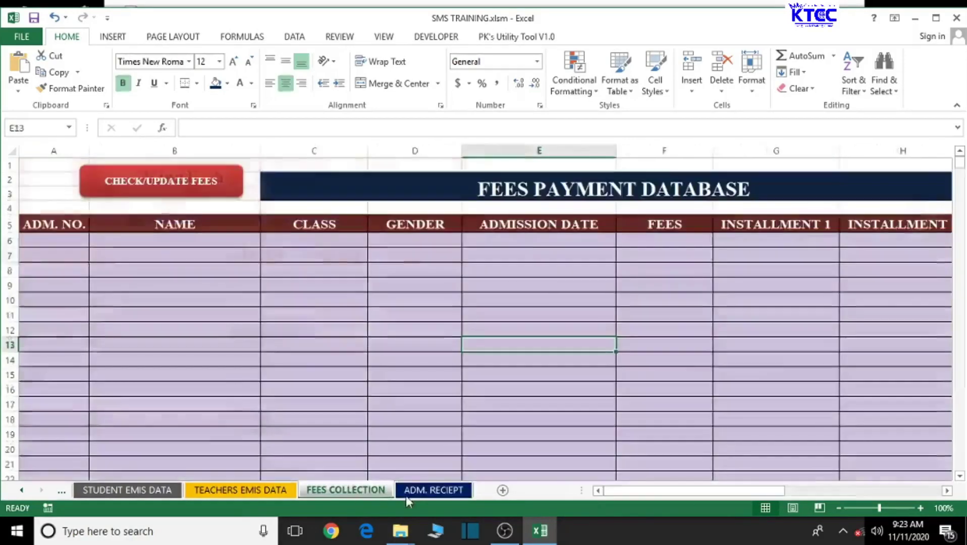
pyautogui.click(409, 493)
pyautogui.scroll(-3, 576, 452)
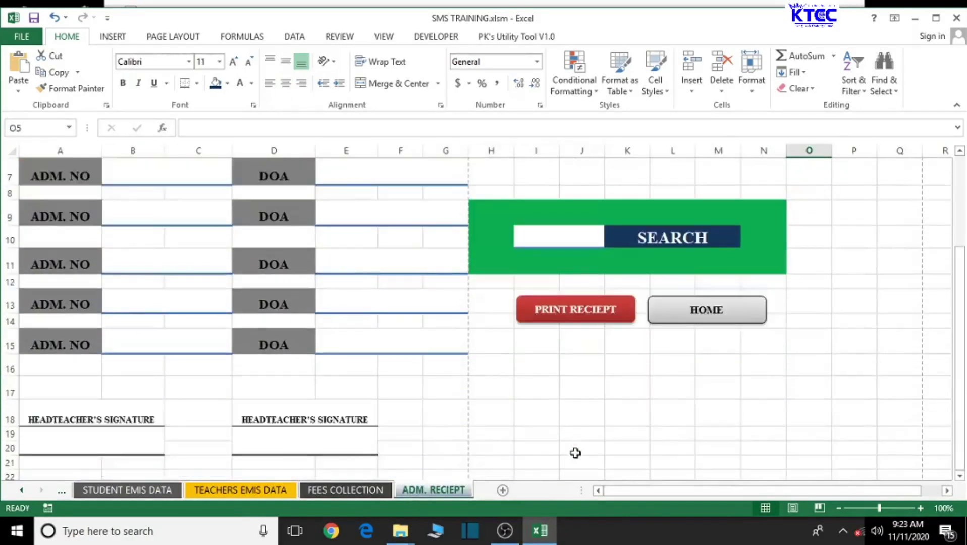
pyautogui.scroll(3, 575, 453)
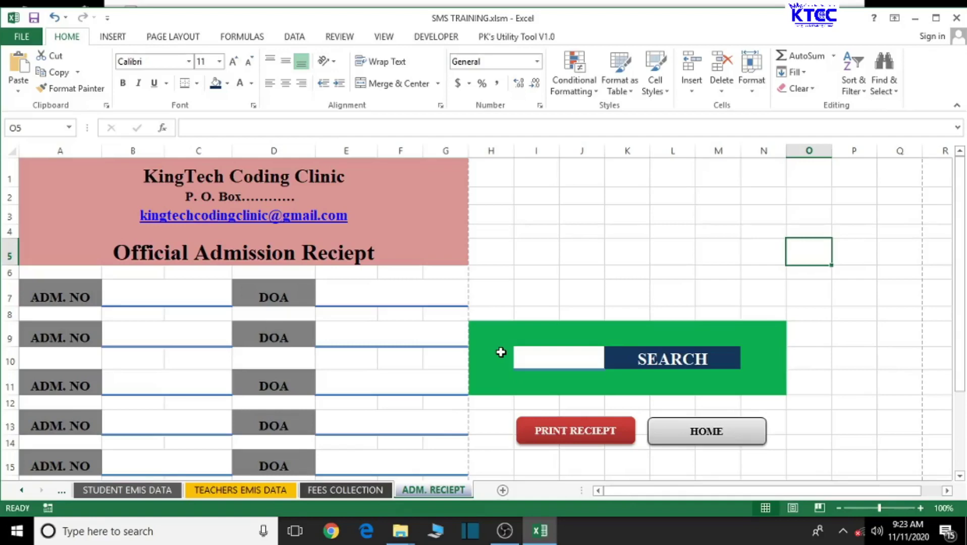
pyautogui.scroll(-3, 500, 352)
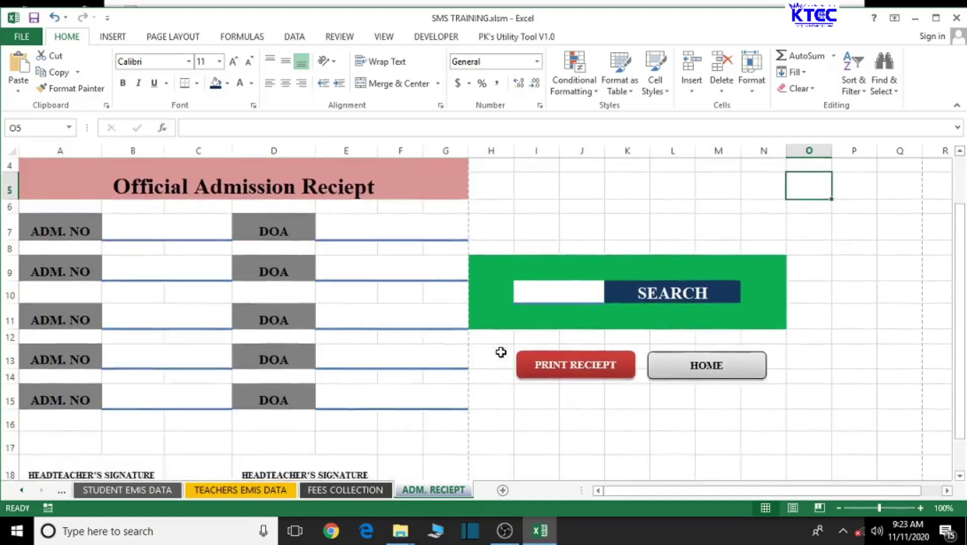
pyautogui.scroll(3, 501, 351)
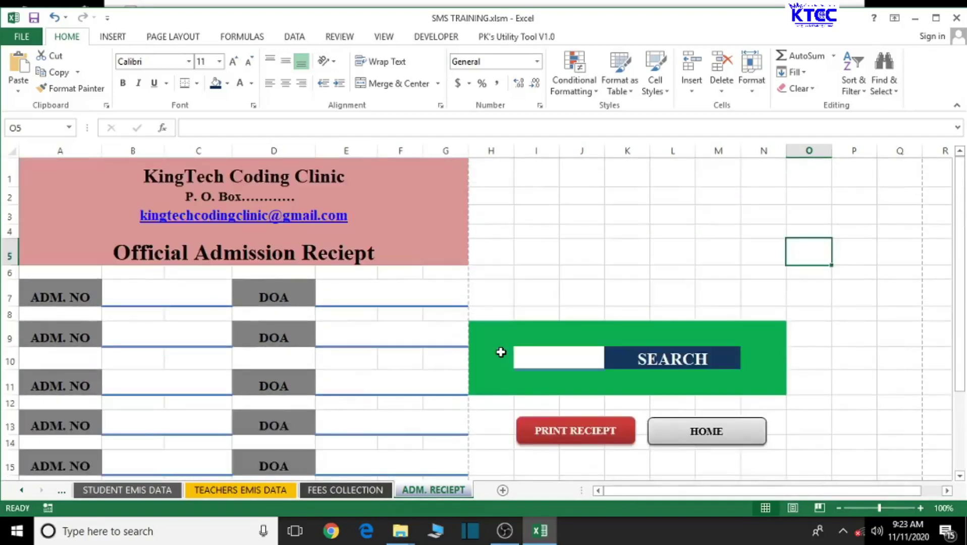